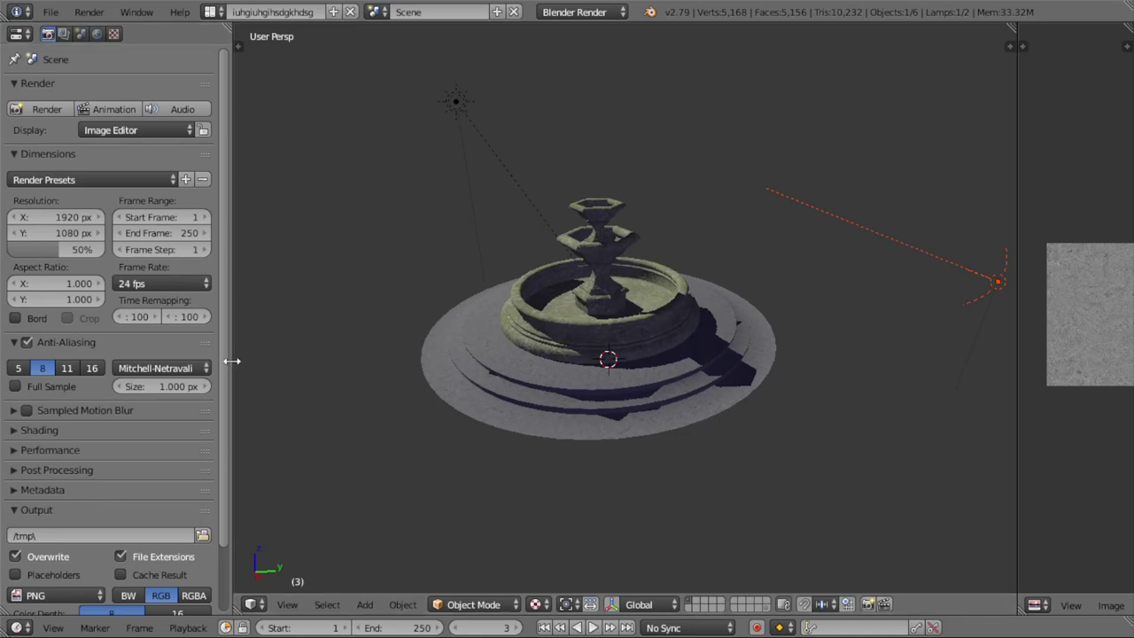
- Widen the Properties render panel, then orbit and zoom the view around the fountain
drag(228, 358, 291, 358)
mouse_move(495, 268)
middle_down()
mouse_move(598, 237)
mouse_move(686, 306)
mouse_move(454, 130)
mouse_move(555, 191)
mouse_move(591, 231)
mouse_move(539, 250)
mouse_move(551, 213)
middle_up()
scroll(806, 330, up, 4)
scroll(617, 309, down, 2)
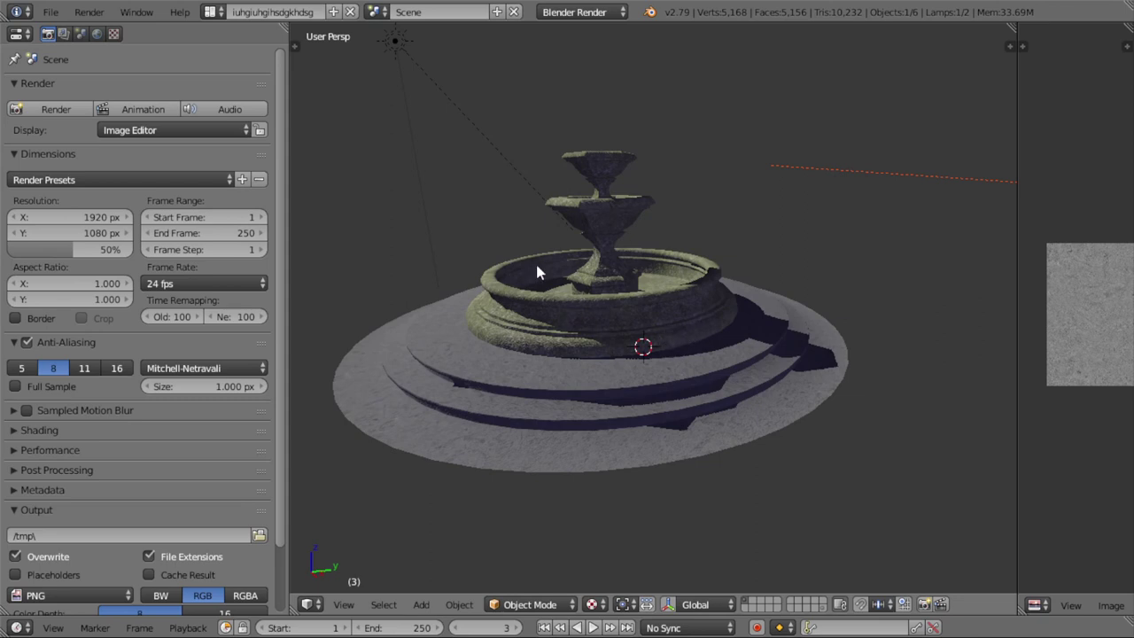
shift+middle_drag(478, 150, 526, 186)
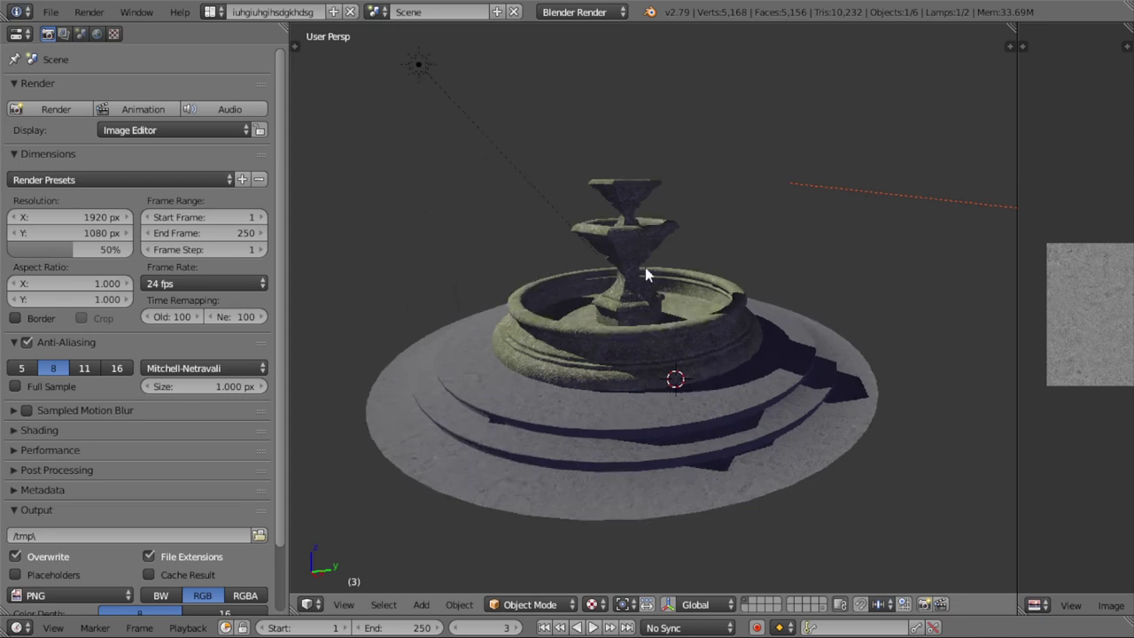
right_click(625, 440)
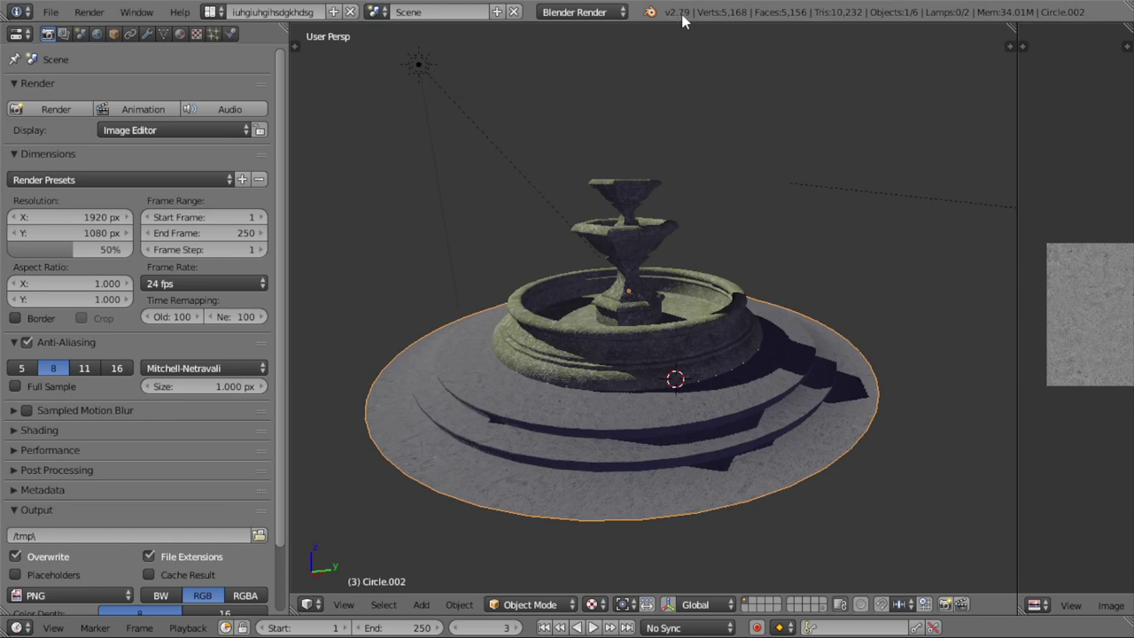
click(613, 13)
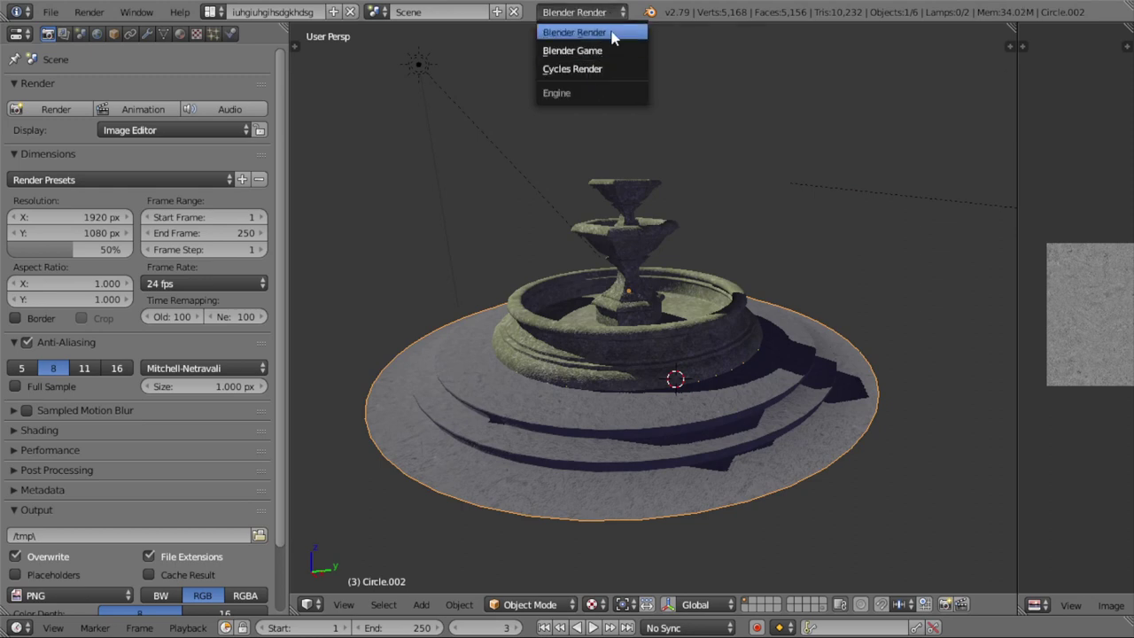
click(611, 33)
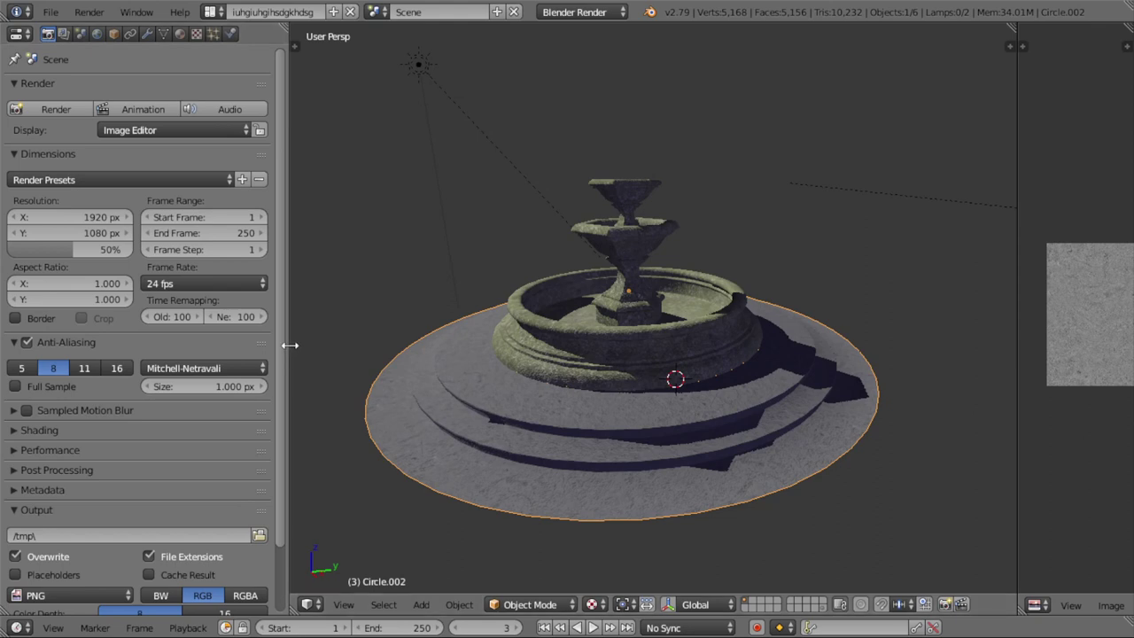
drag(290, 346, 269, 345)
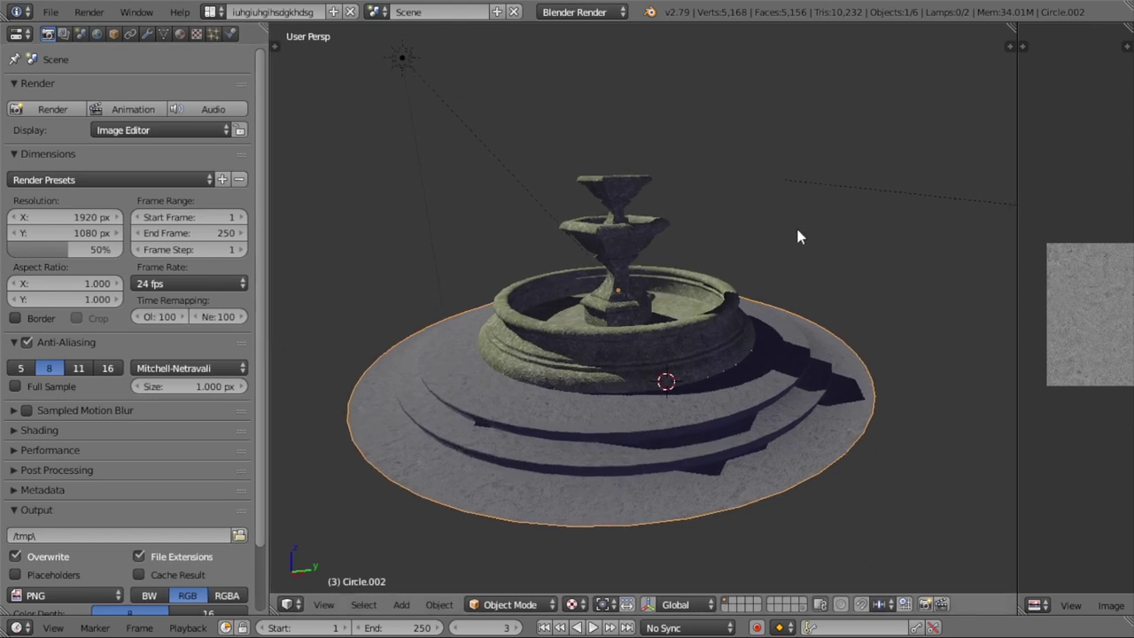
mouse_move(797, 236)
middle_down()
mouse_move(764, 248)
mouse_move(757, 238)
middle_up()
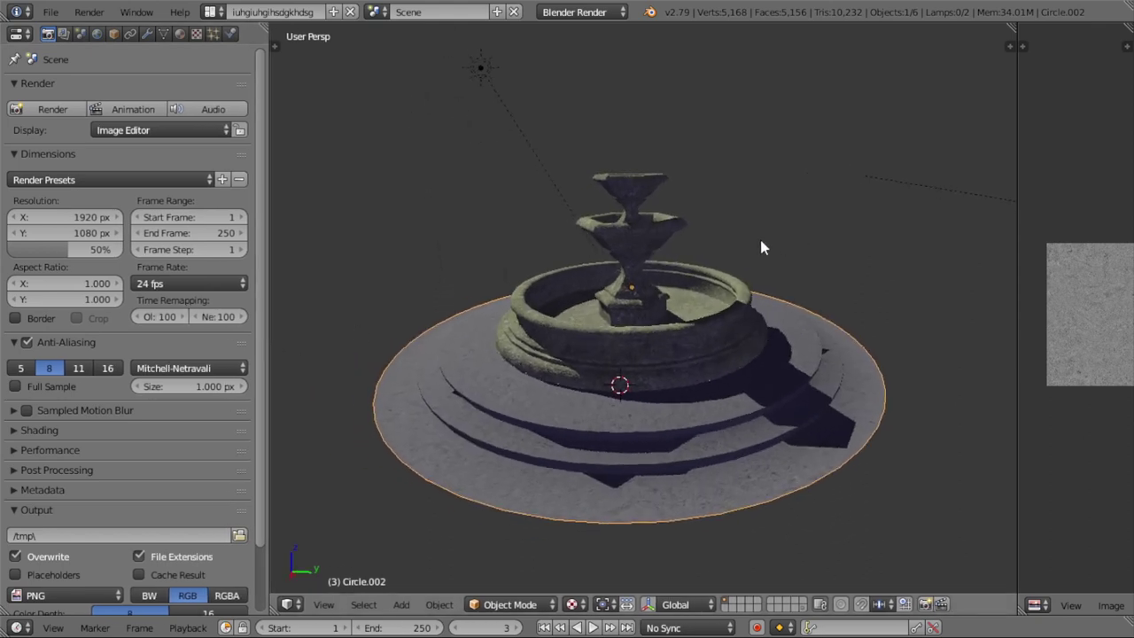
right_click(680, 320)
right_click(686, 333)
right_click(693, 335)
right_click(752, 438)
right_click(688, 339)
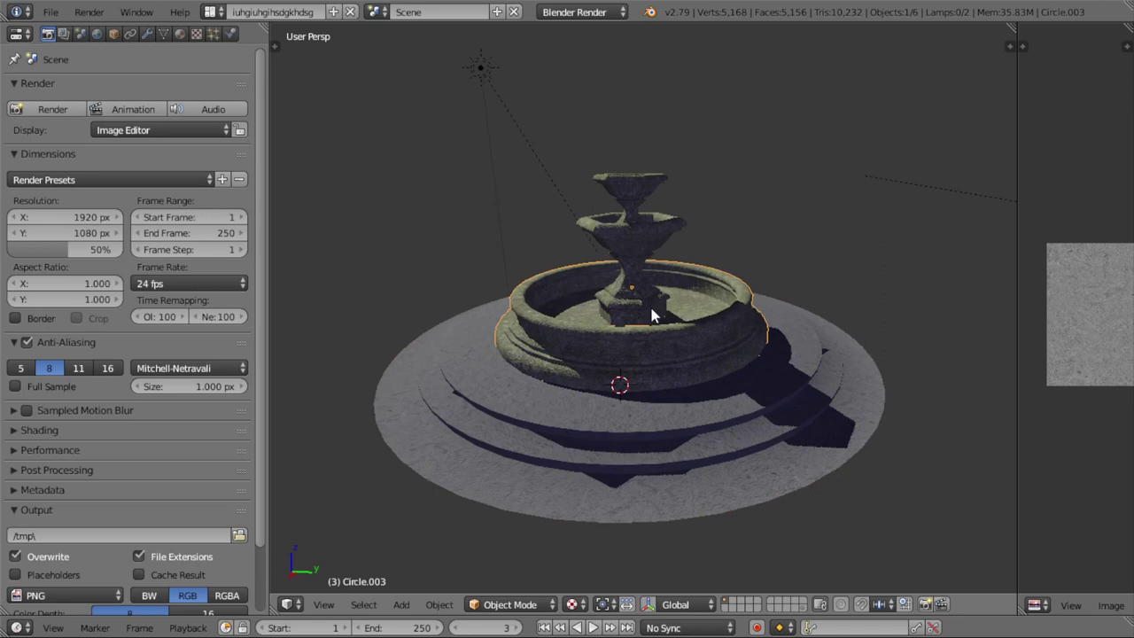
right_click(637, 275)
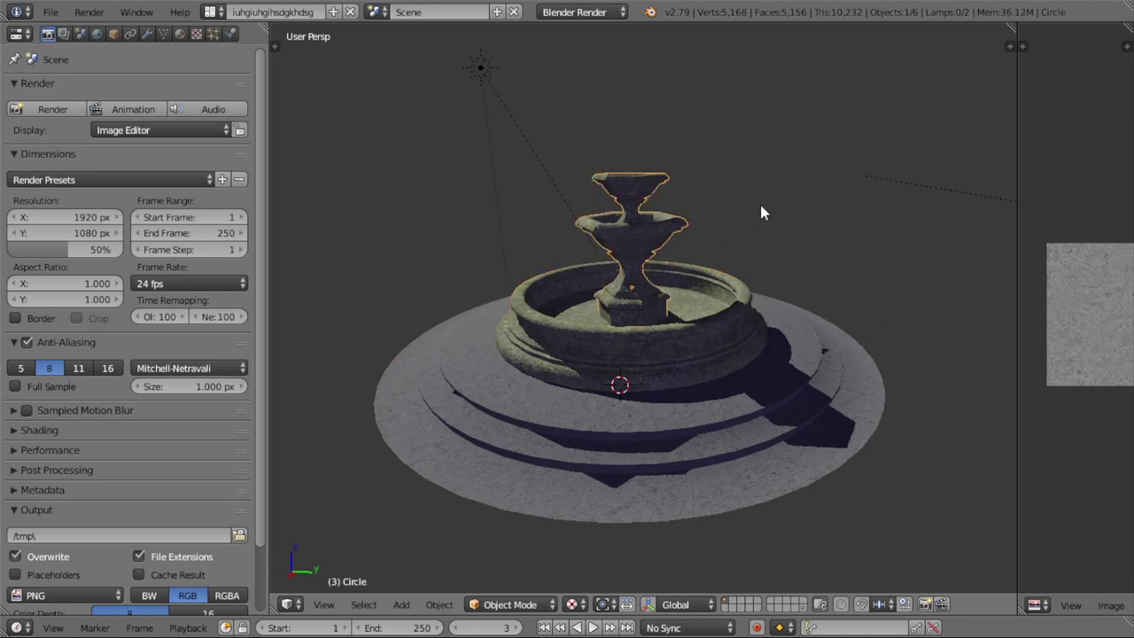
- Start a live playback preview, set render resolution to 100%, and select the sun lamp with ray shadows on
key(alt+a)
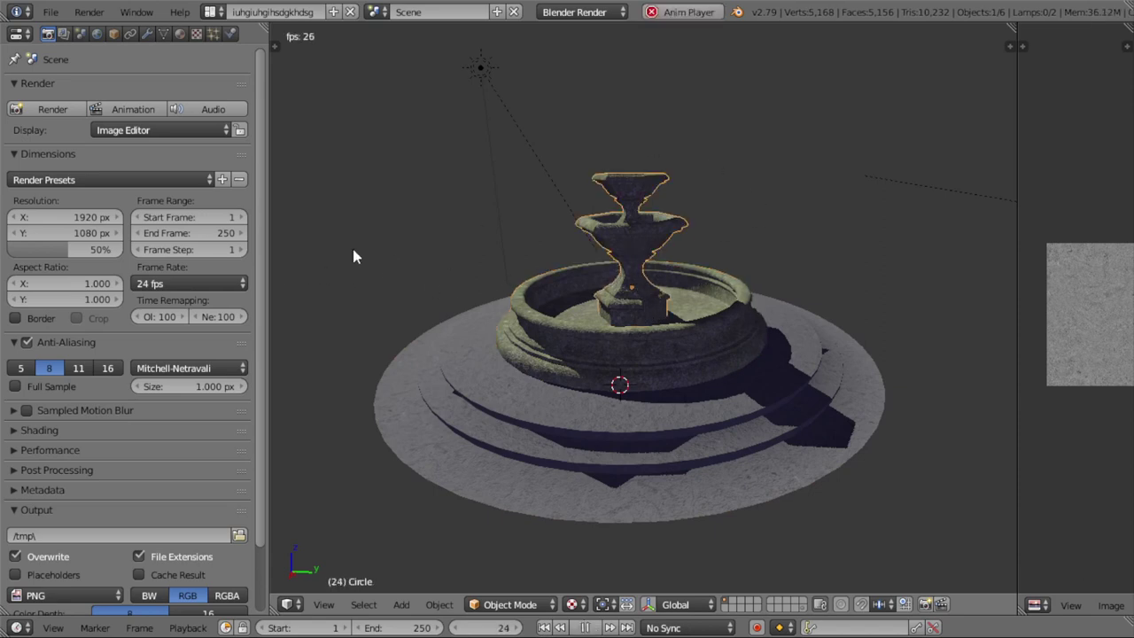
drag(94, 248, 159, 249)
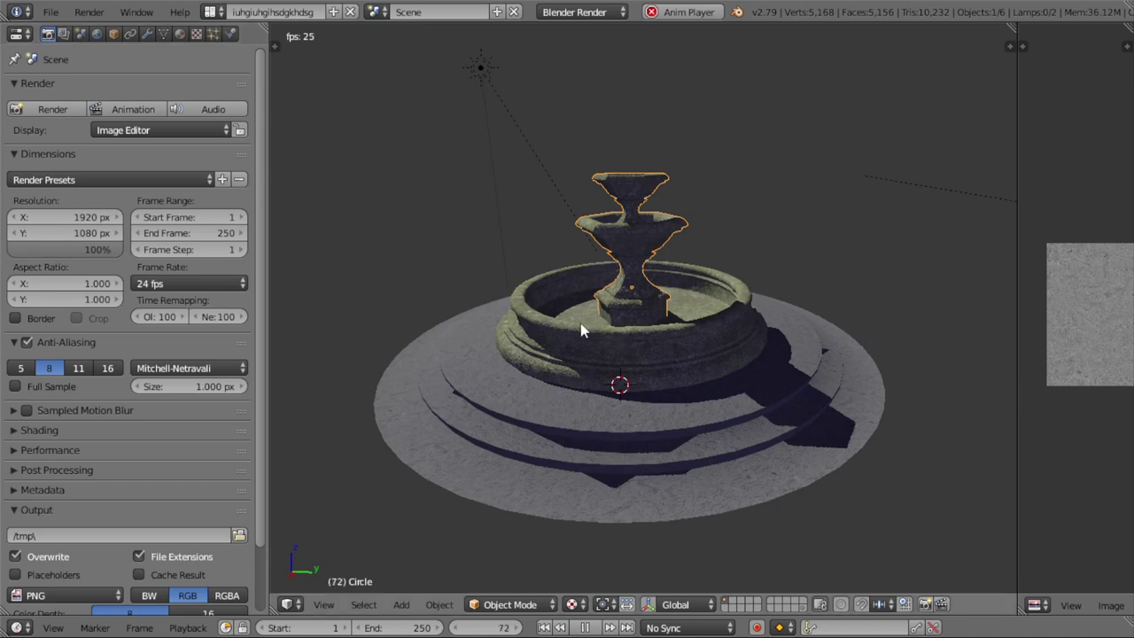
right_click(667, 409)
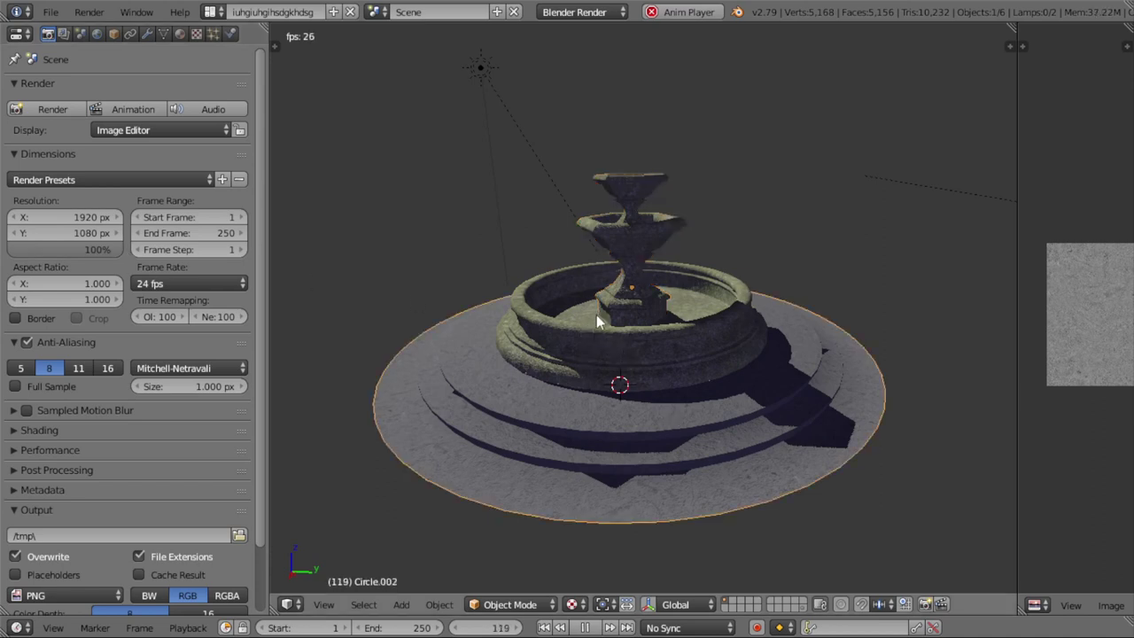
right_click(479, 69)
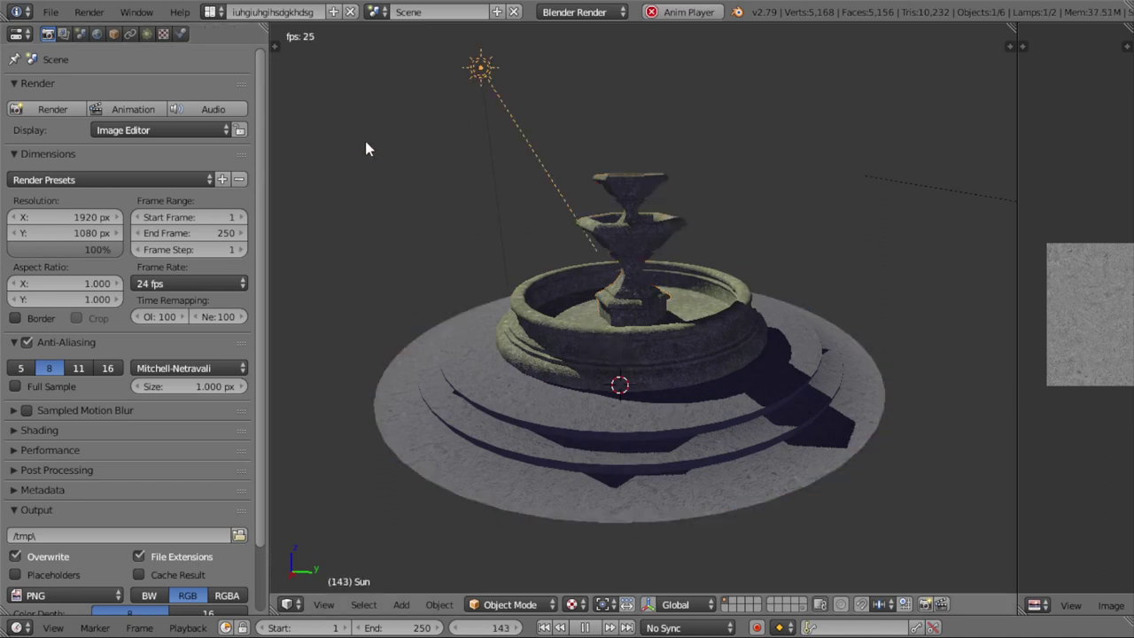
click(146, 36)
scroll(159, 443, down, 4)
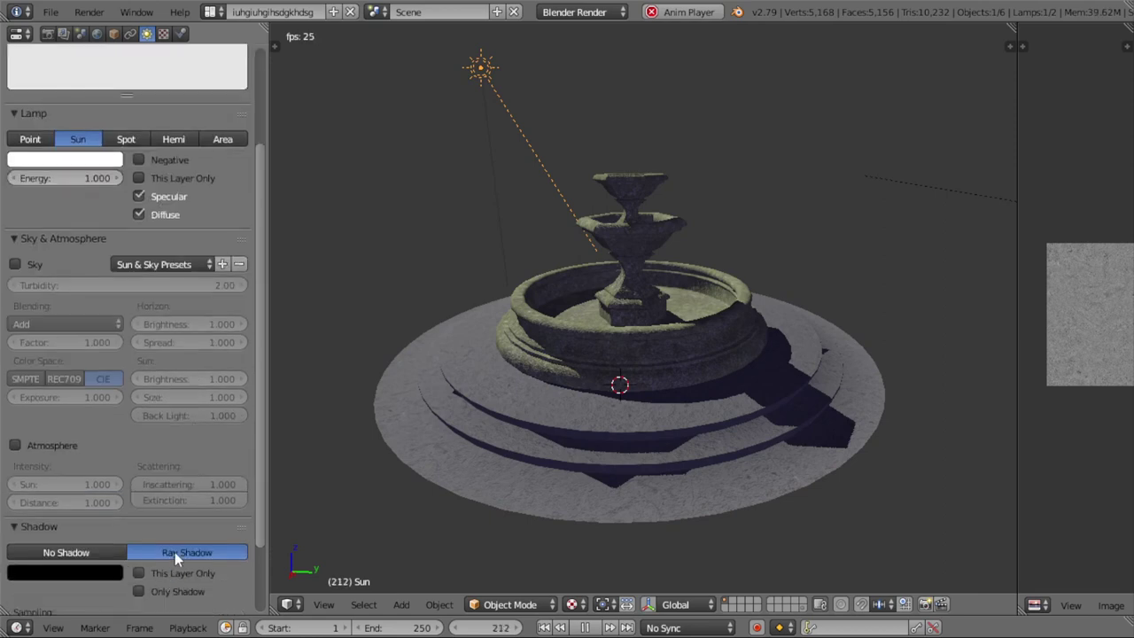
click(88, 551)
click(186, 545)
- Set the sun lamp's energy to 1.2
click(66, 178)
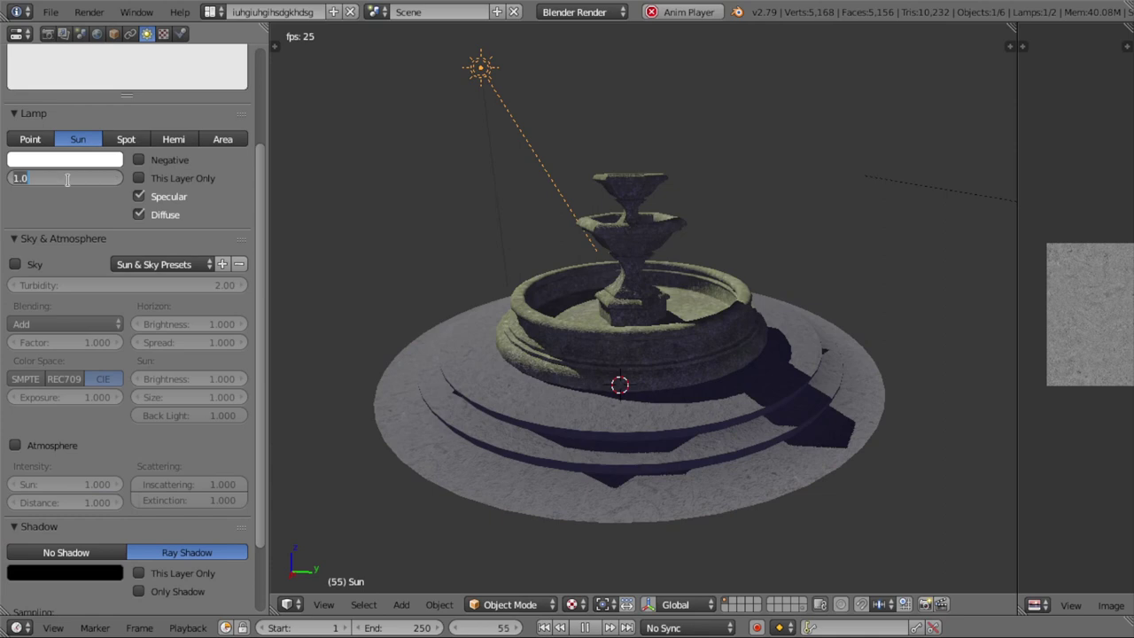
text(1)
key(Return)
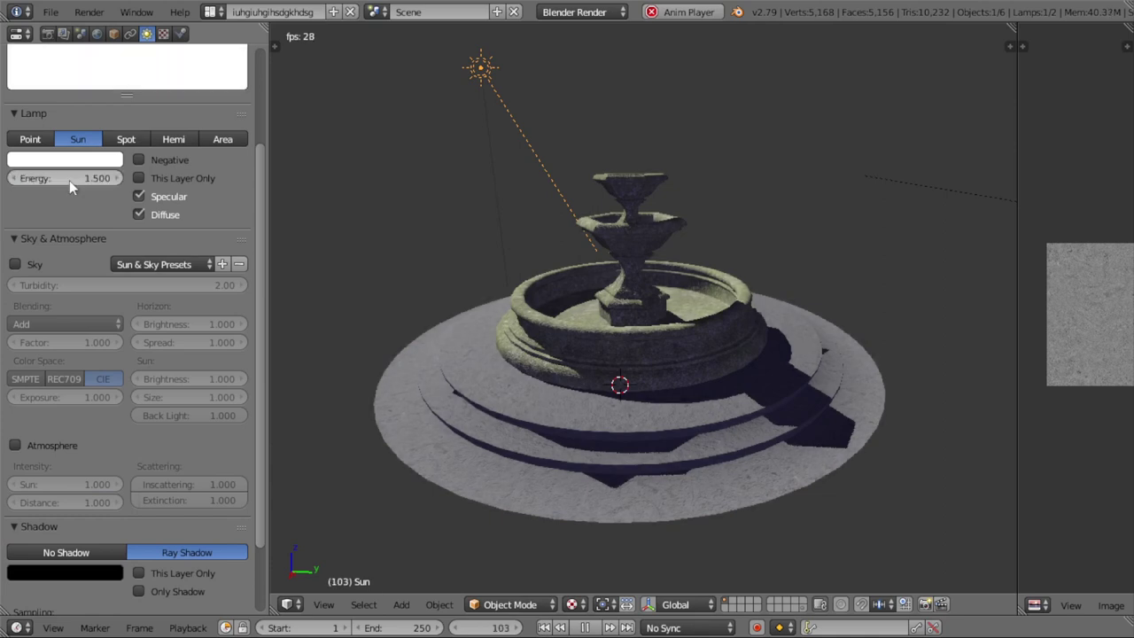
scroll(133, 398, down, 2)
scroll(177, 496, down, 2)
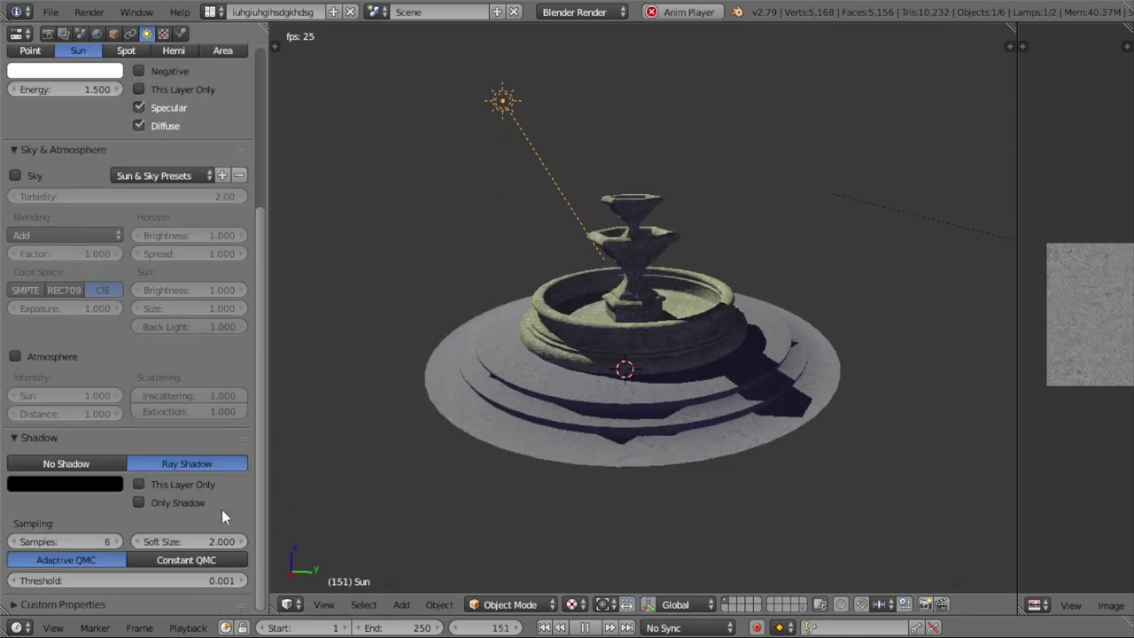
scroll(196, 325, up, 2)
click(101, 161)
text(1.2)
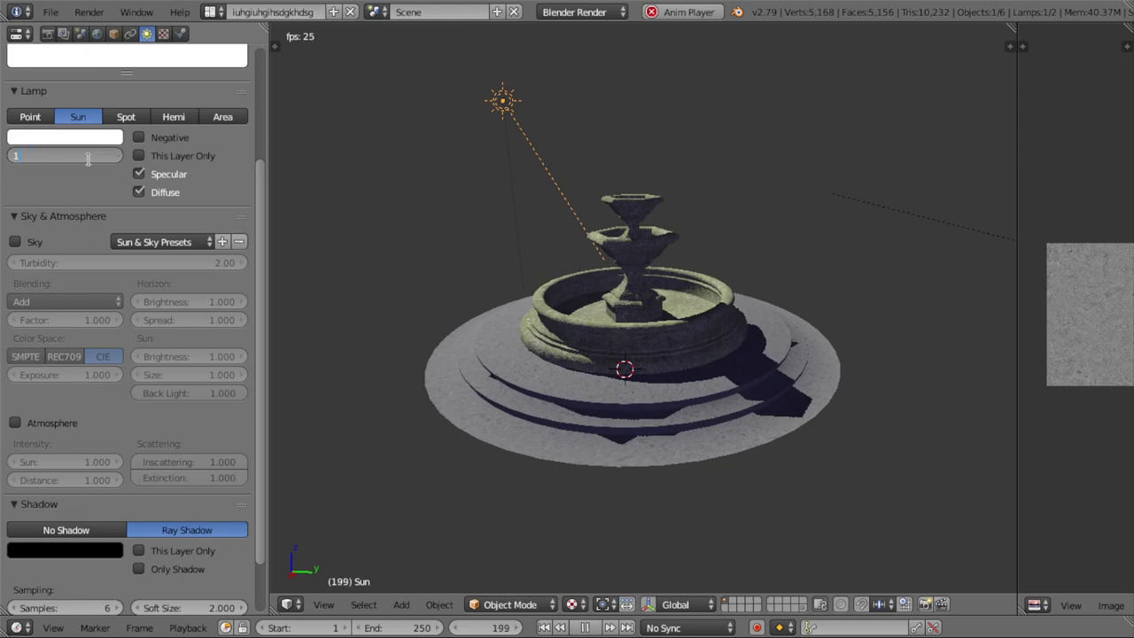
key(Return)
- Give the sun's ray shadows 15 samples
scroll(178, 399, down, 2)
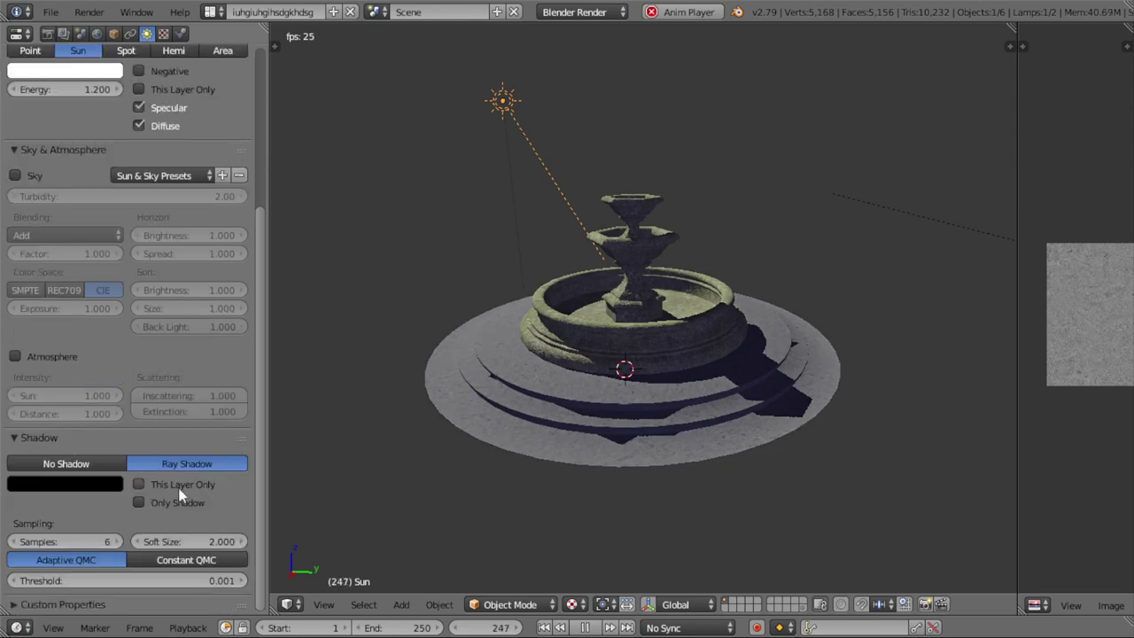
click(97, 542)
text(15)
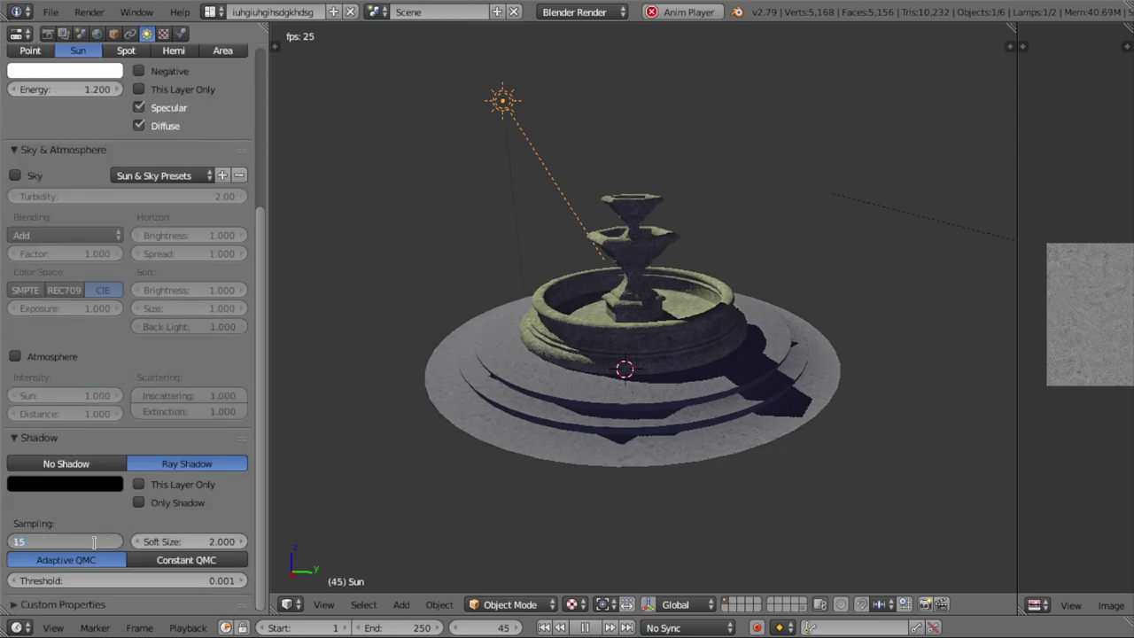
key(Return)
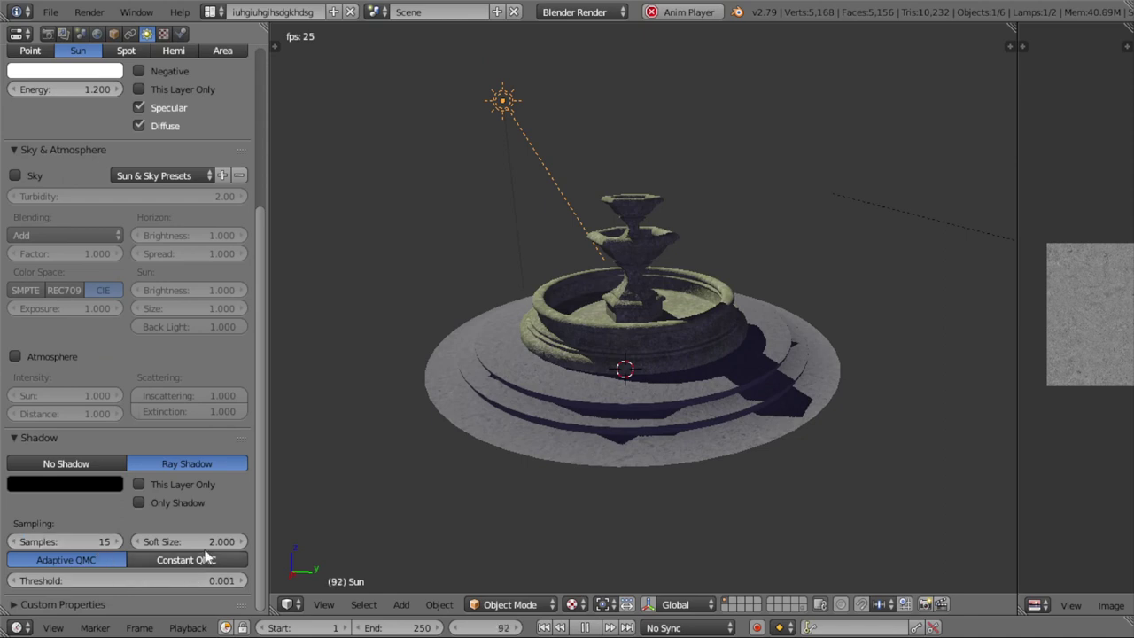
- Set the shadow soft size to 2 after trying 1 and 3, and stop playback
click(202, 542)
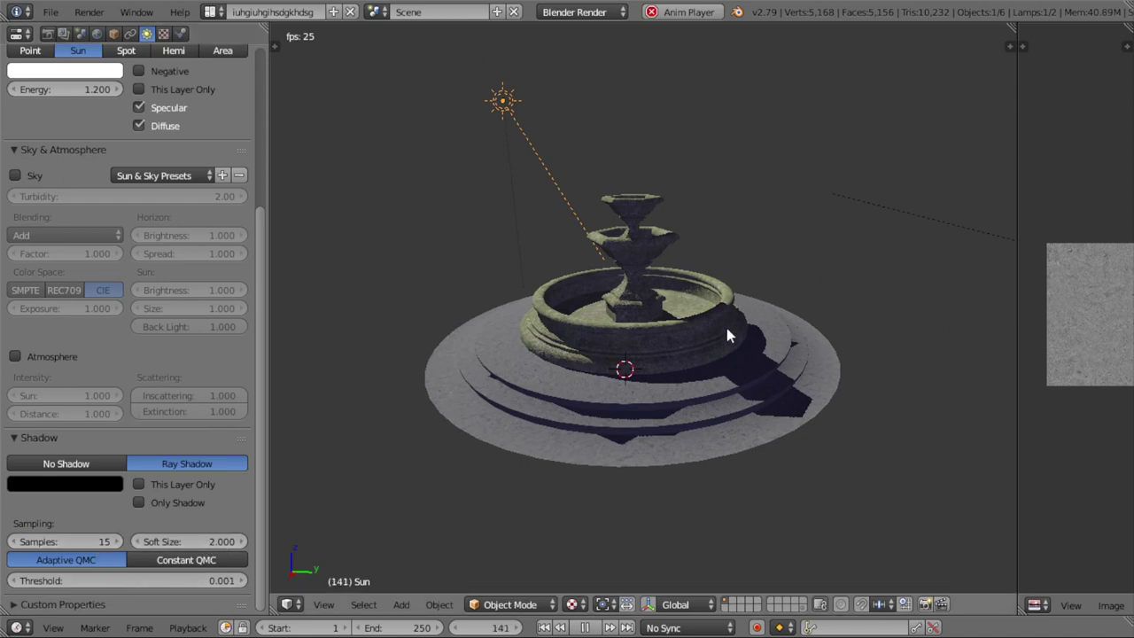
text(1)
key(Return)
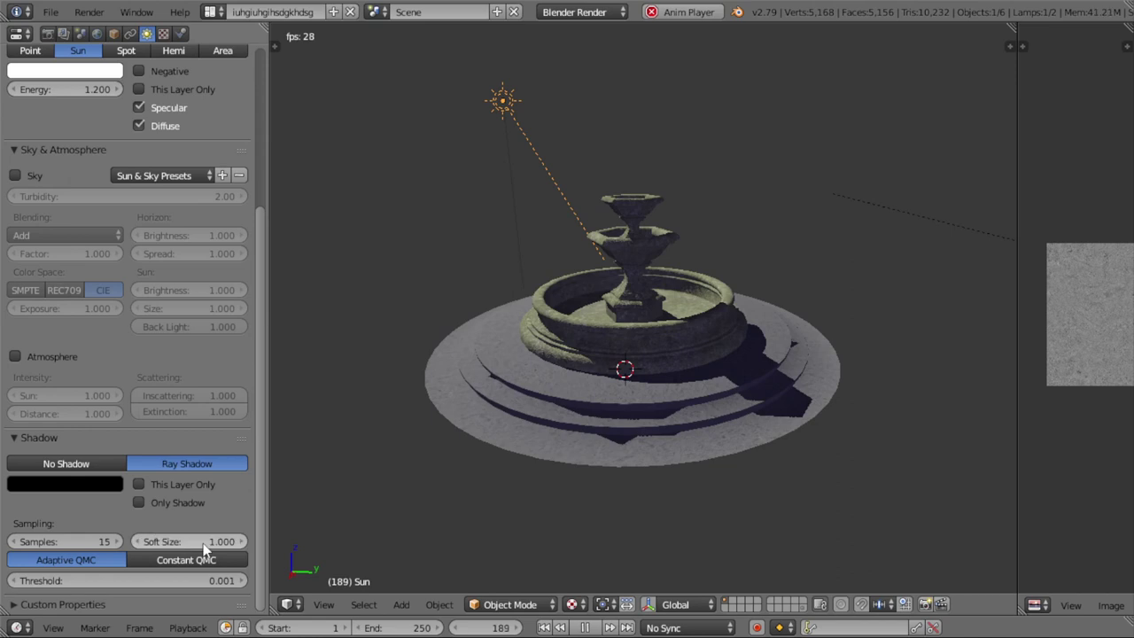
click(202, 542)
text(3)
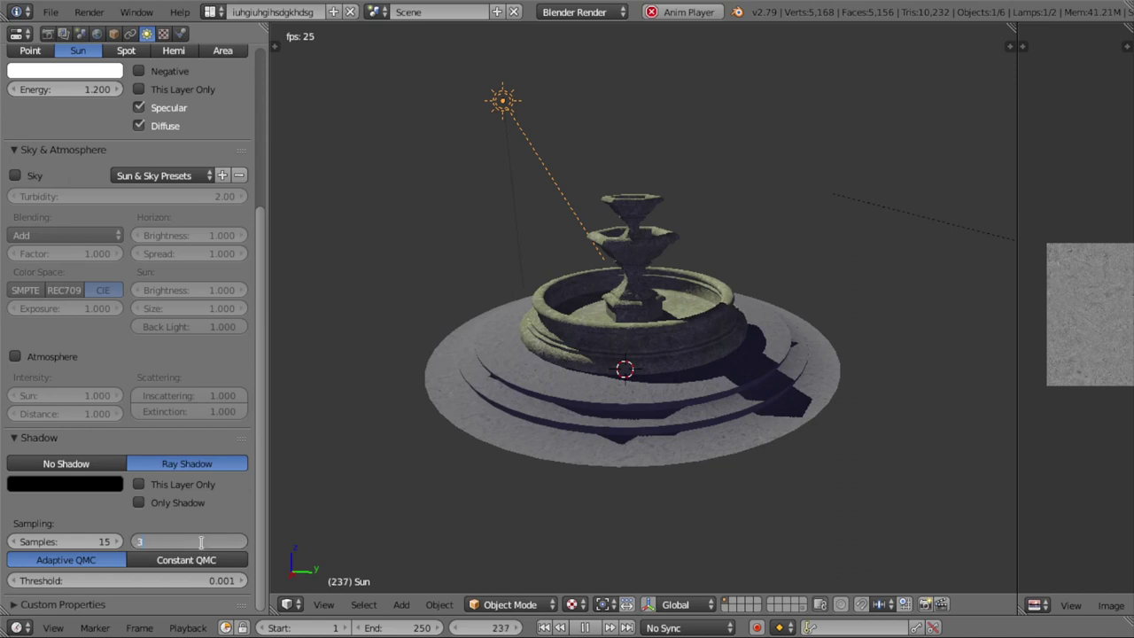
key(Return)
key(Escape)
click(202, 542)
text(2)
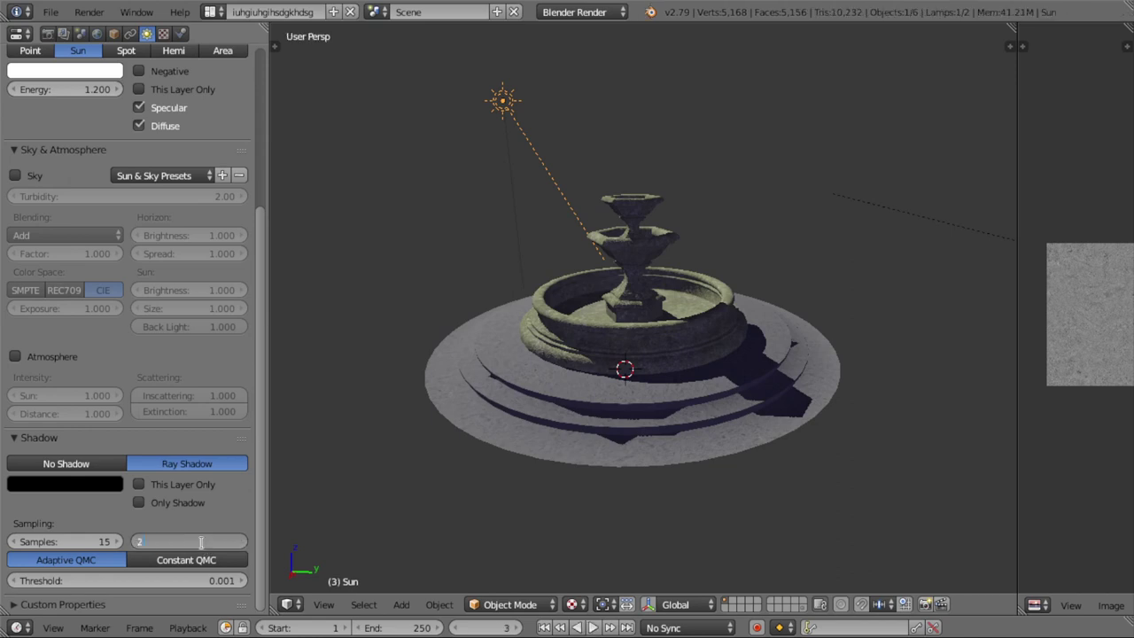
key(Return)
- Select the hemi lamp, then the fountain with its base plate, and tilt the view down
right_click(918, 217)
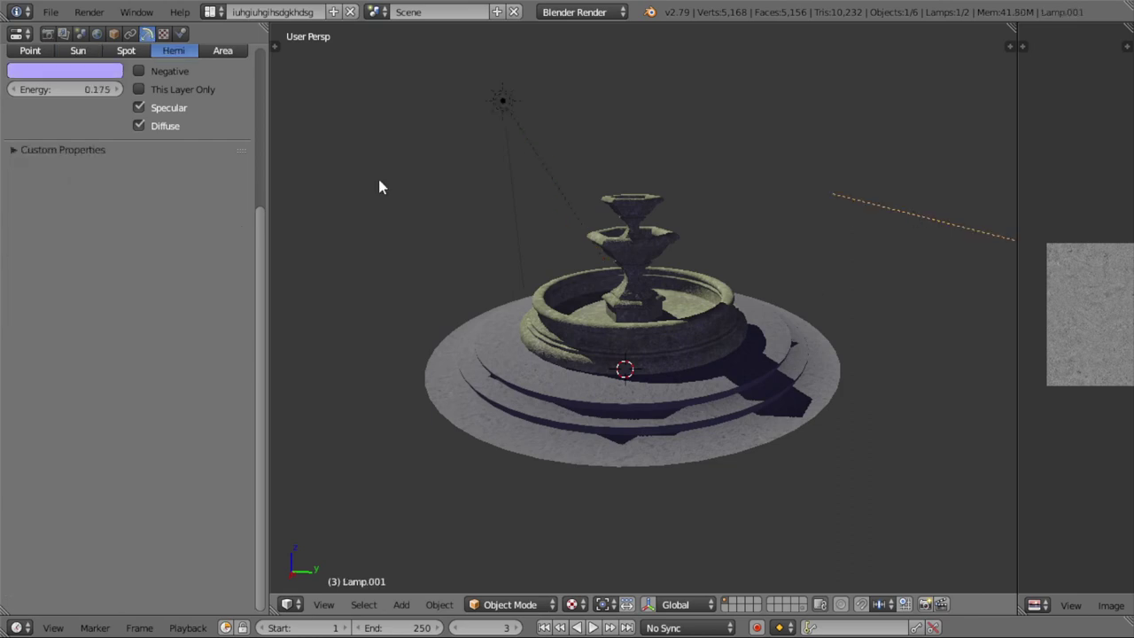
scroll(112, 114, up, 2)
scroll(109, 118, up, 2)
scroll(109, 118, up, 2)
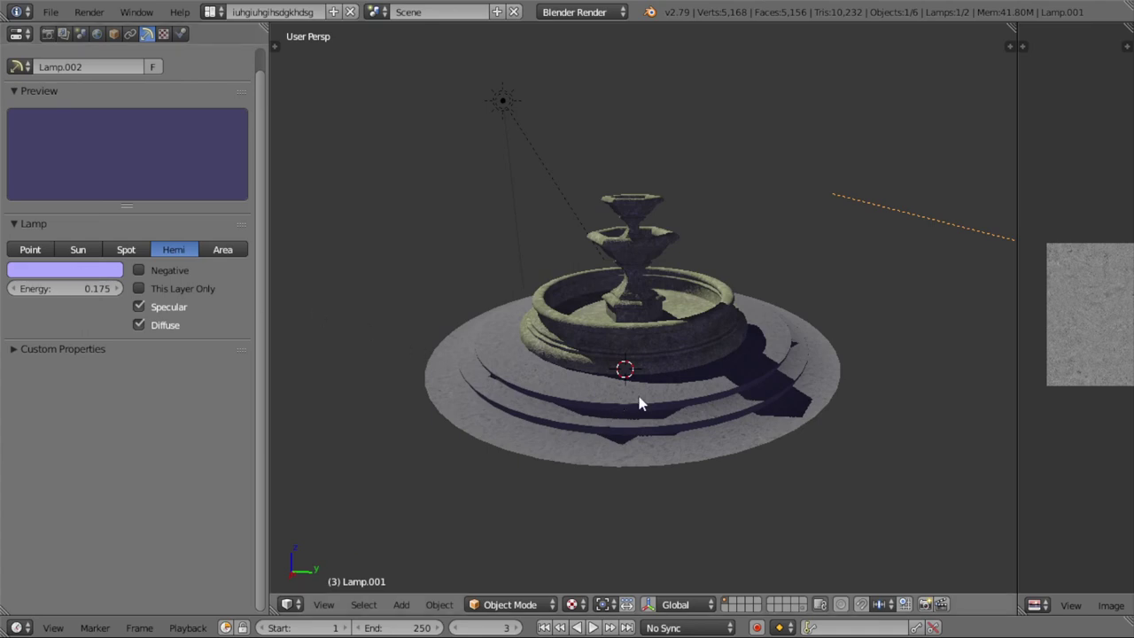
right_click(689, 320)
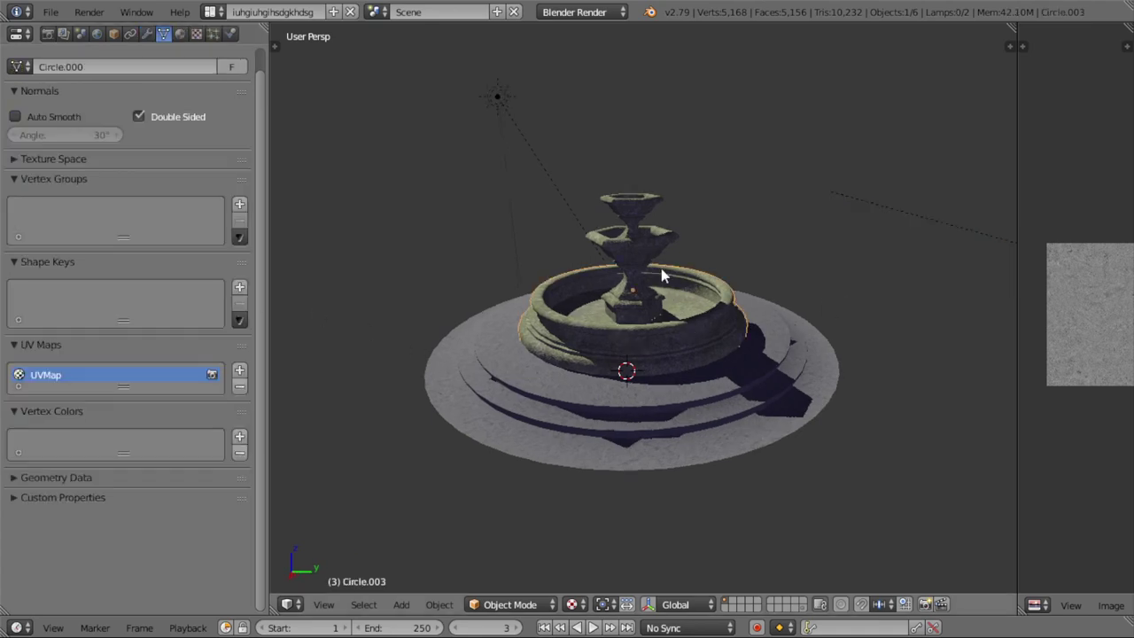
shift+right_click(697, 395)
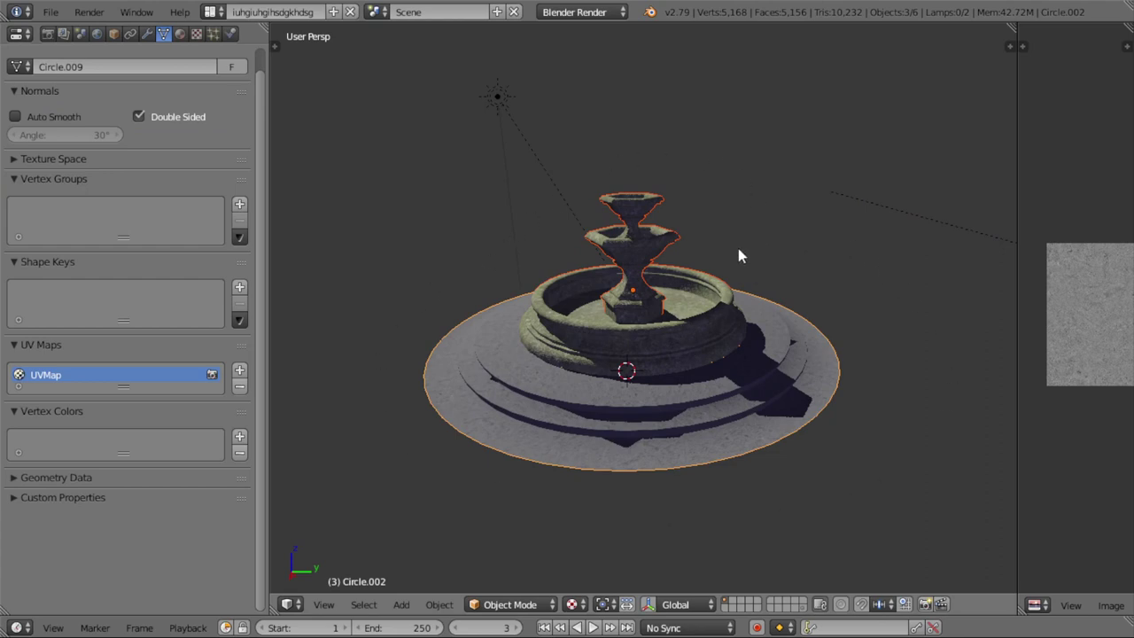
scroll(829, 310, up, 2)
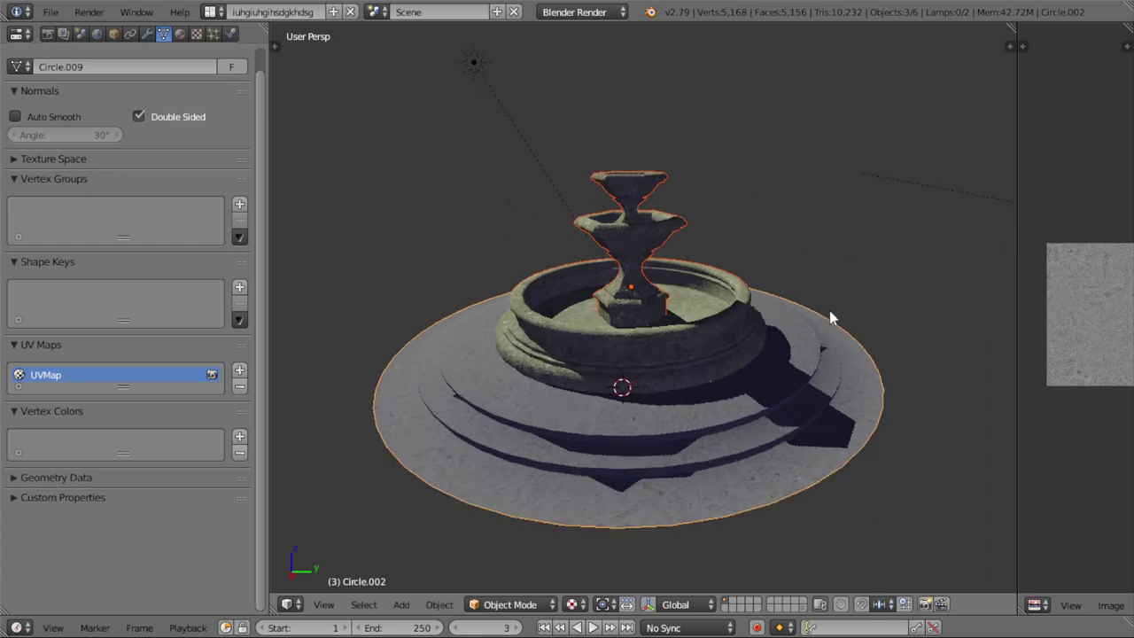
middle_drag(853, 262, 821, 241)
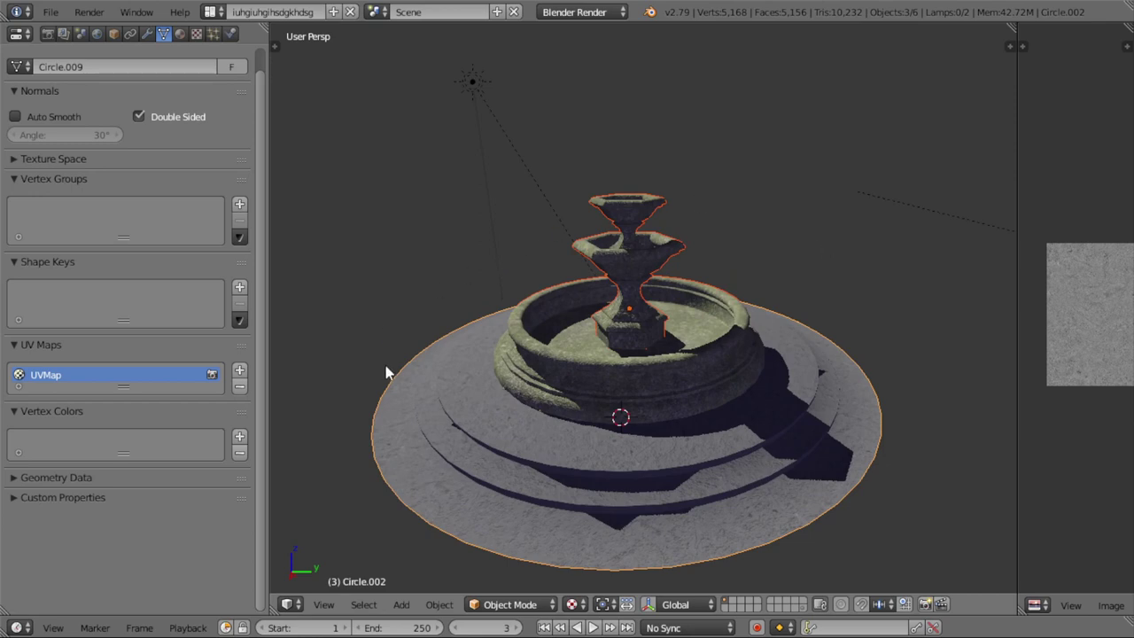
- Select the fountain tiers plus the ground plate together and widen the image editor
right_click(648, 378)
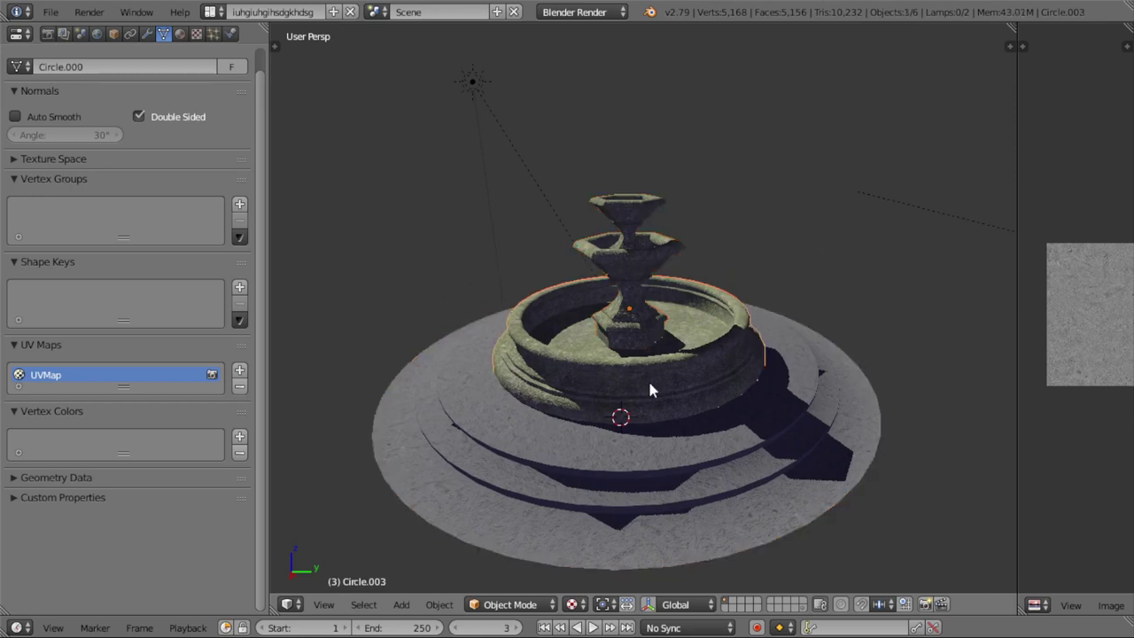
right_click(694, 417)
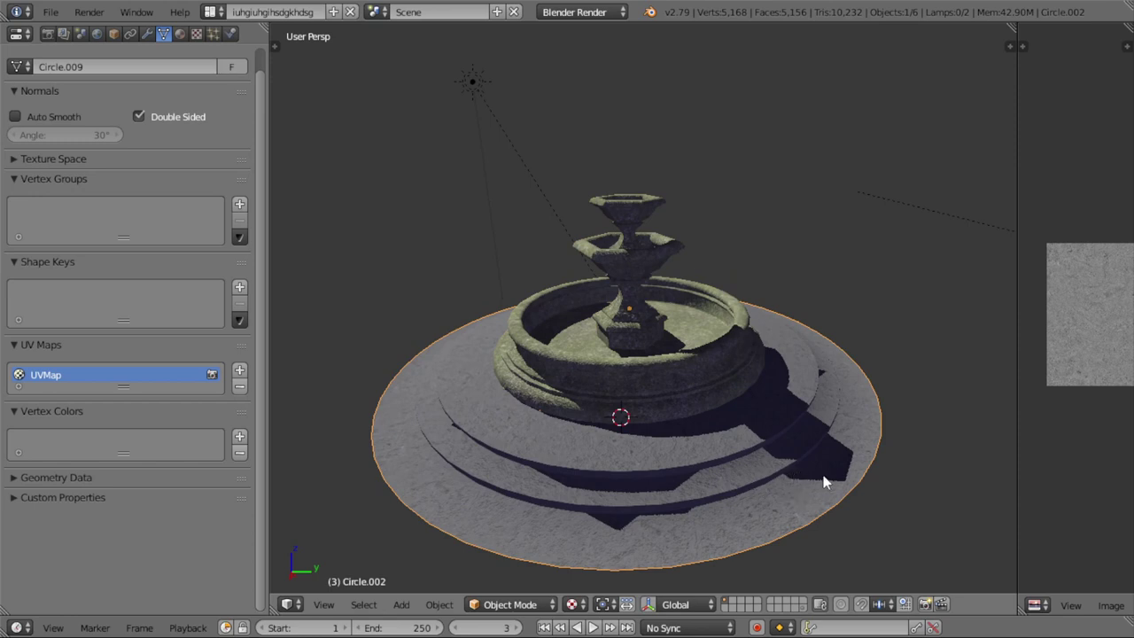
right_click(687, 344)
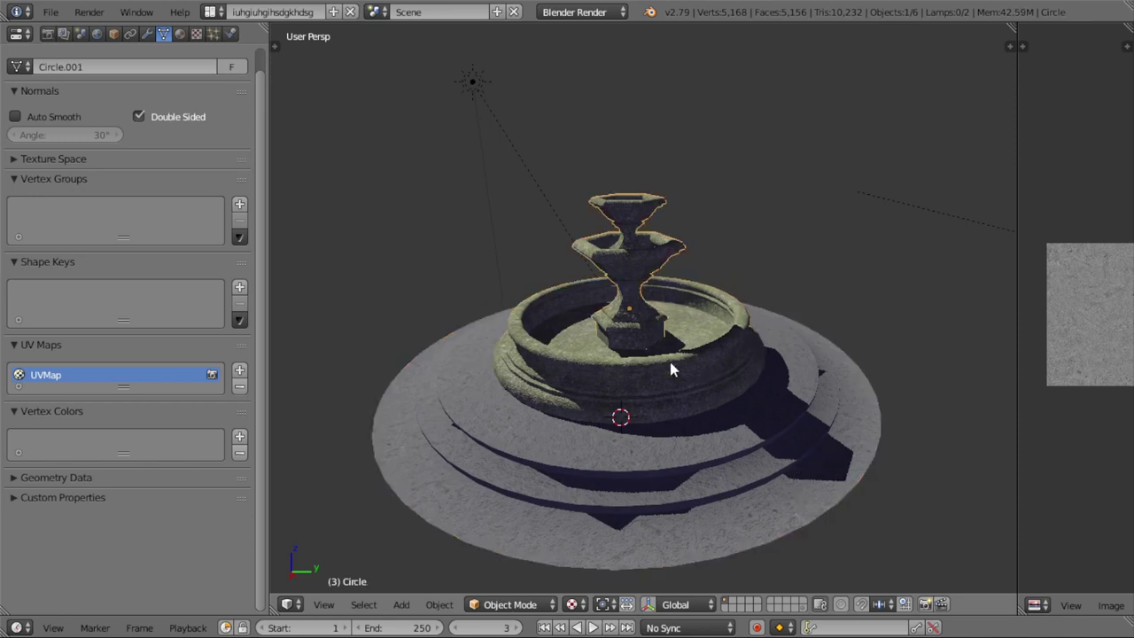
right_click(695, 405)
right_click(694, 378)
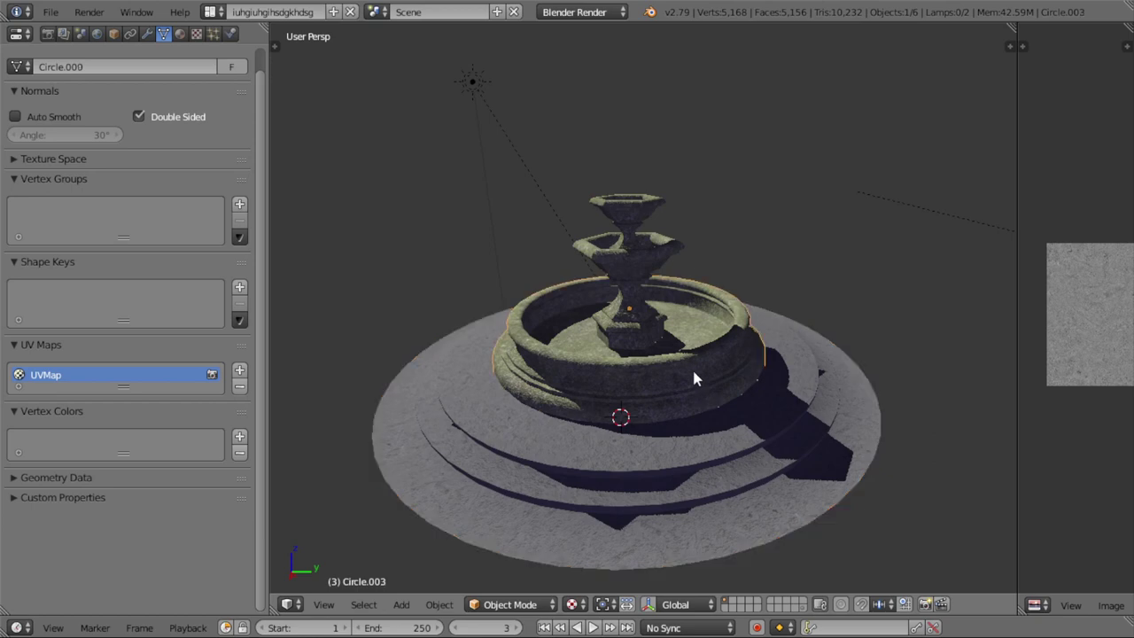
right_click(680, 370)
shift+right_click(713, 453)
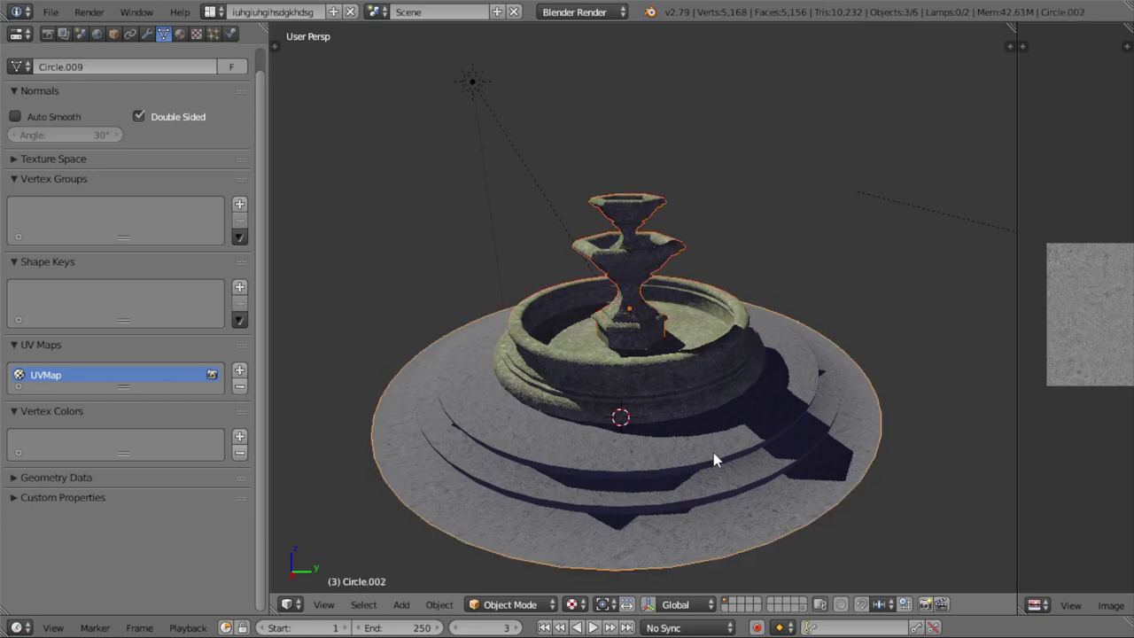
drag(1017, 383, 931, 383)
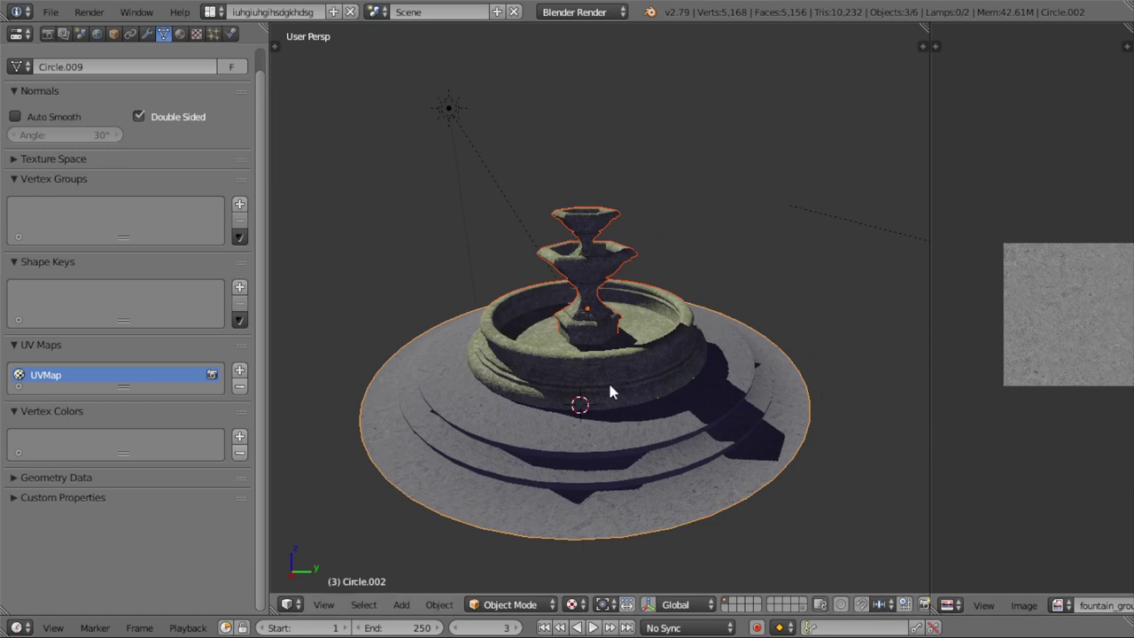
- Join the tiers and ground plate into Circle.002 and enter Edit Mode to show its UVs
key(ctrl+j)
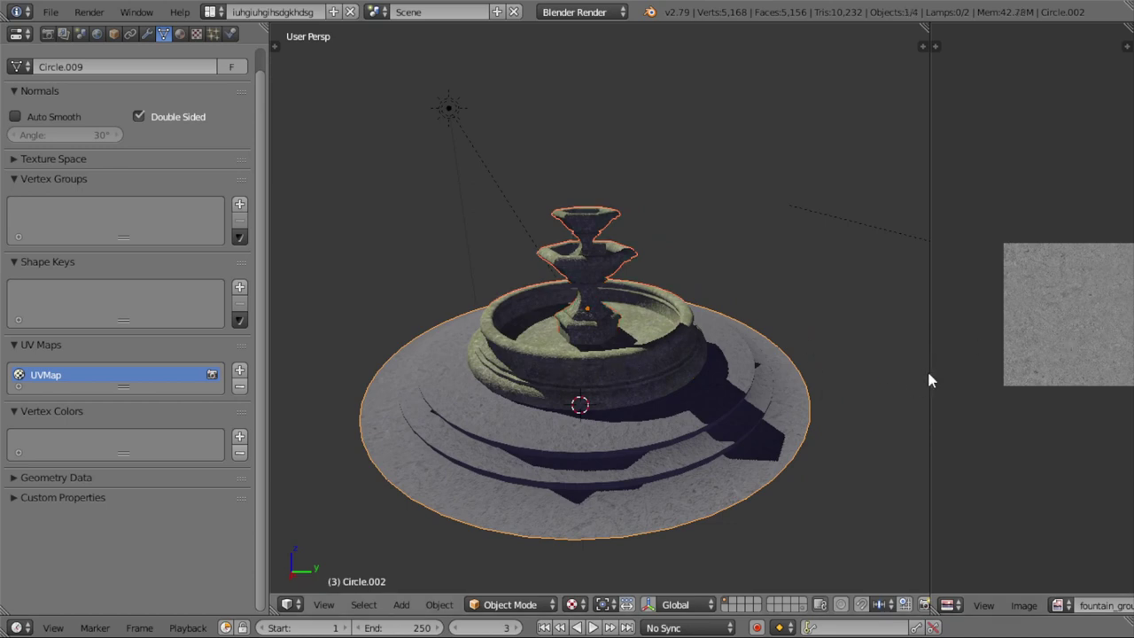
drag(928, 379, 810, 358)
key(Tab)
scroll(979, 352, down, 1)
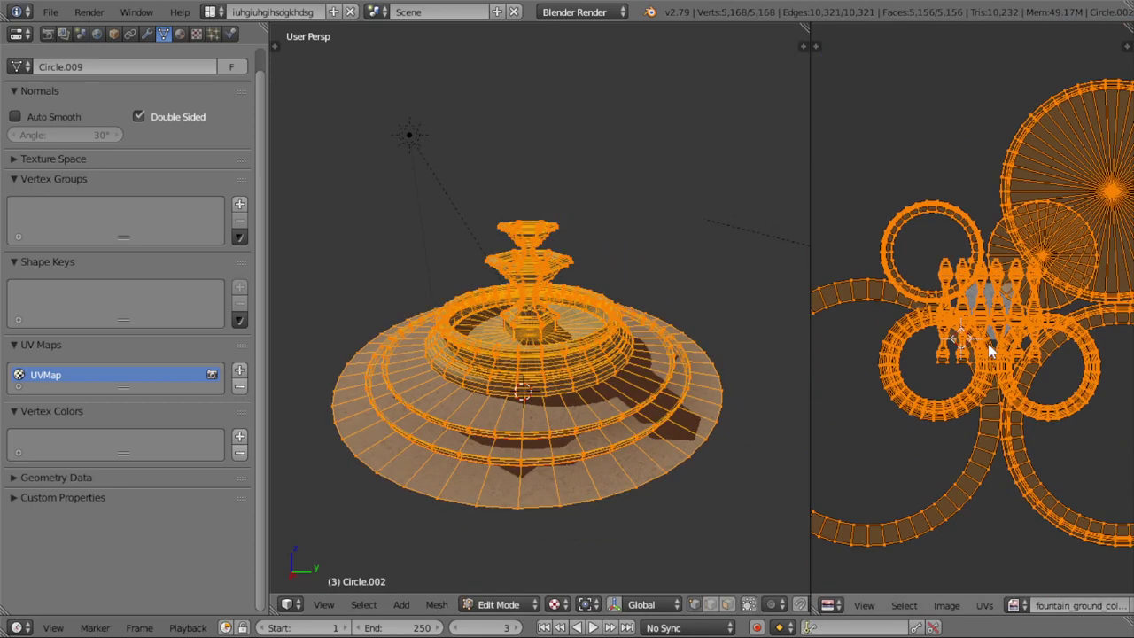
scroll(979, 352, down, 2)
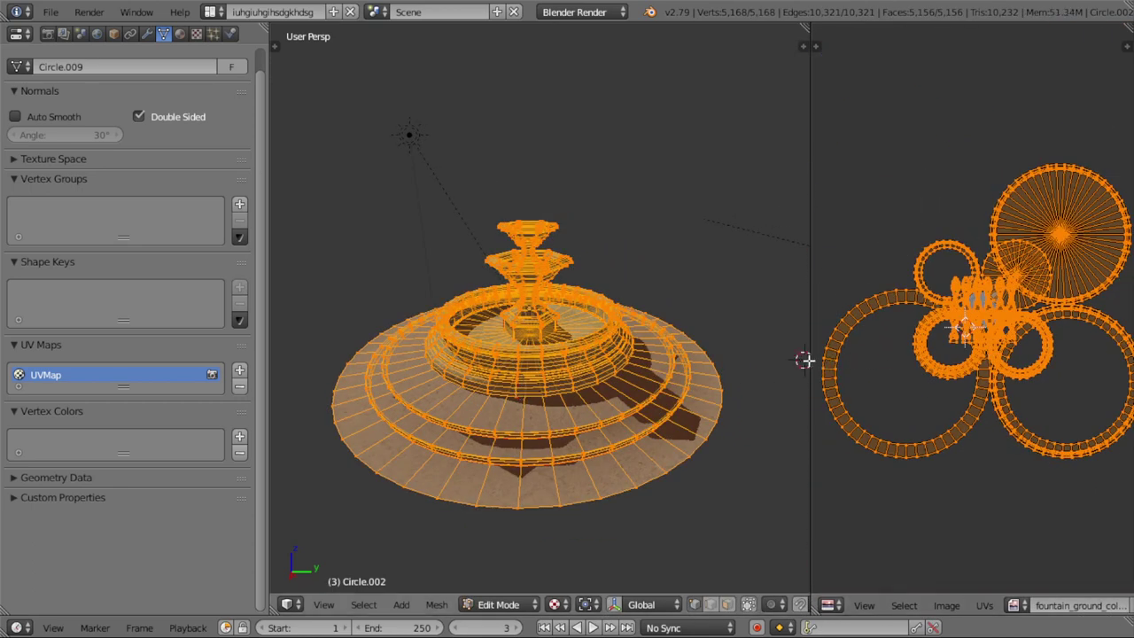
drag(809, 359, 748, 350)
- Zoom in on the overlapping UV islands, trying and cancelling a scale
scroll(969, 322, up, 4)
scroll(969, 321, up, 2)
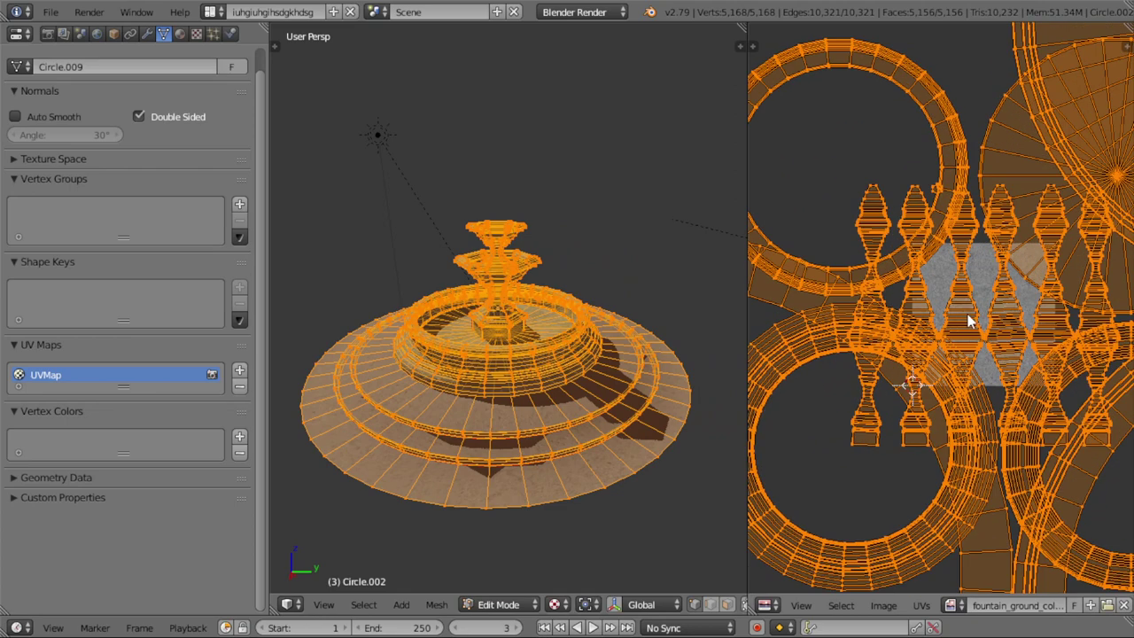
scroll(969, 322, up, 3)
scroll(532, 405, up, 2)
scroll(544, 354, up, 1)
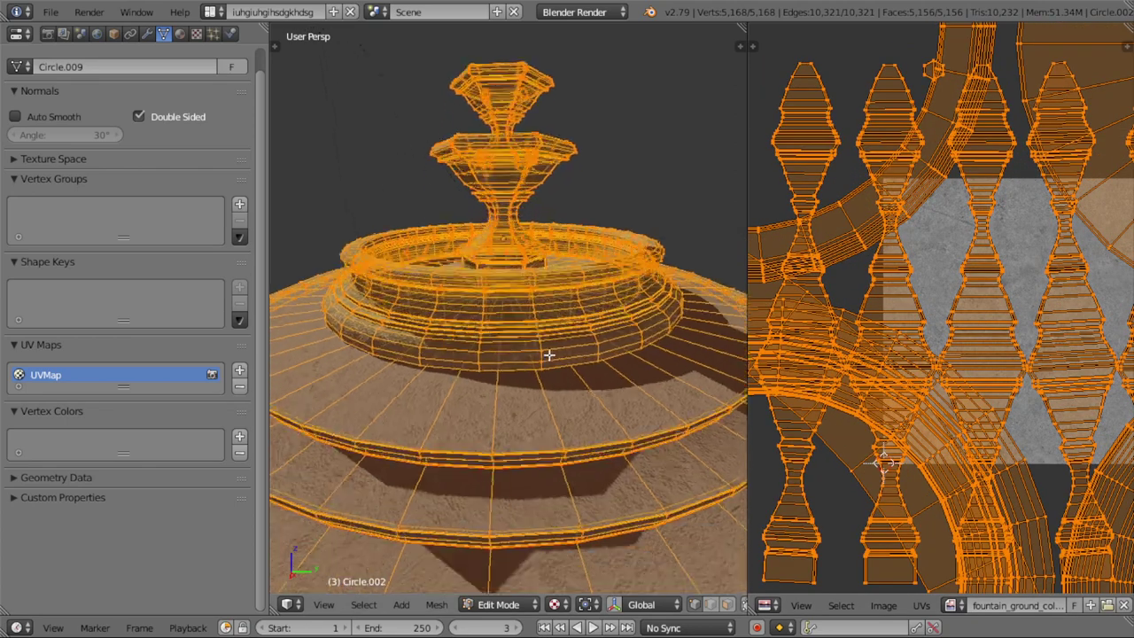
scroll(461, 398, up, 1)
scroll(477, 386, down, 4)
scroll(939, 390, down, 3)
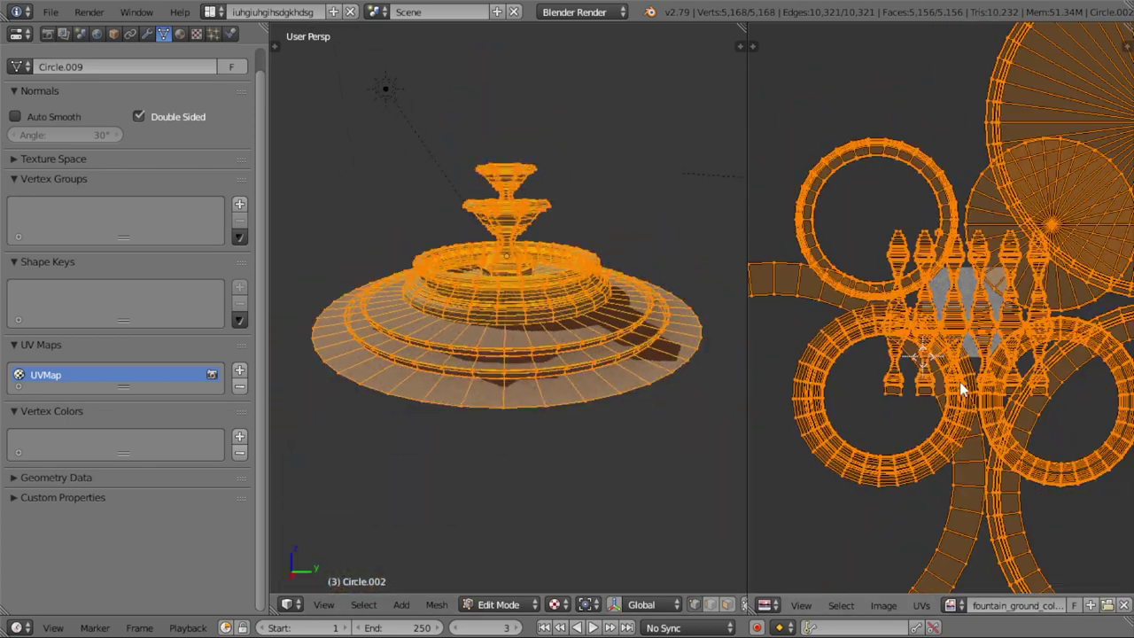
scroll(1018, 407, down, 3)
key(s)
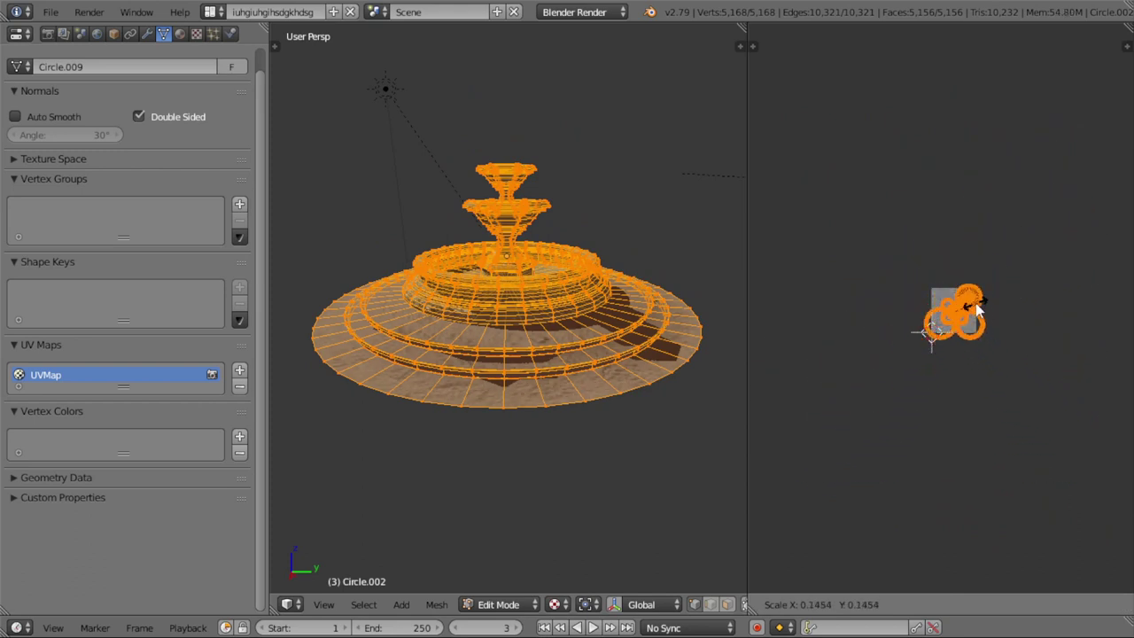
key(Escape)
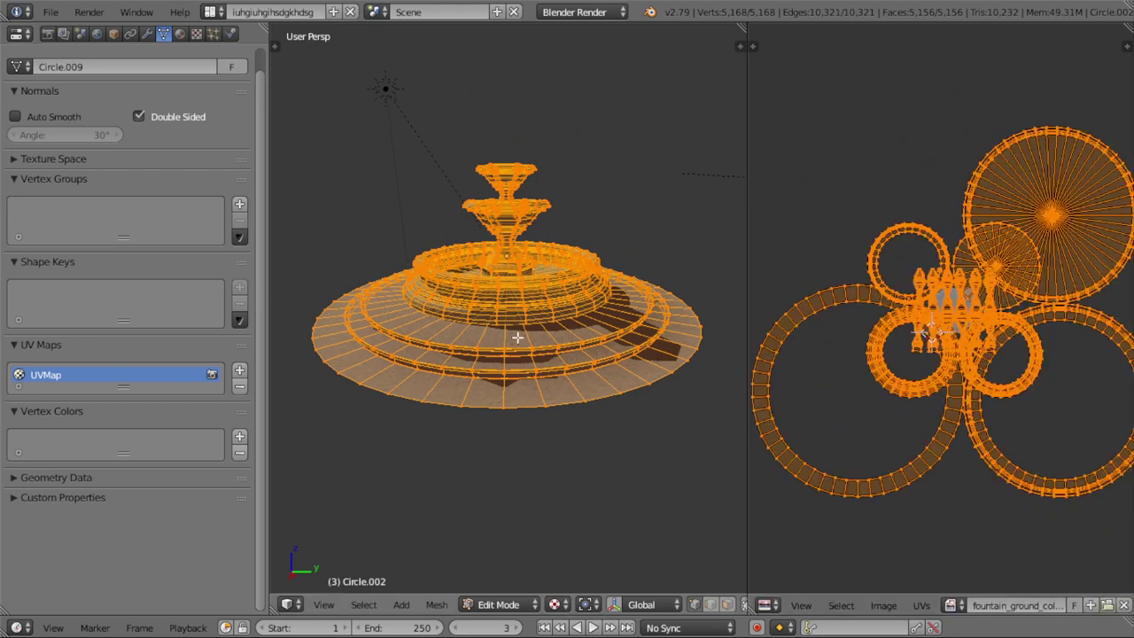
scroll(519, 333, up, 2)
scroll(580, 325, up, 3)
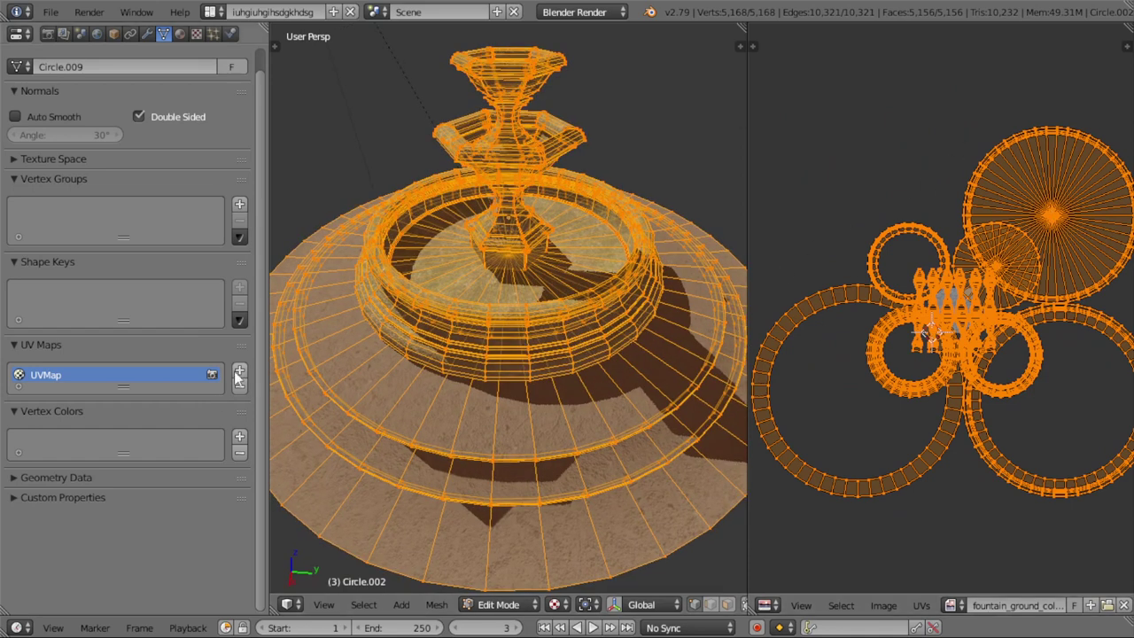
- Rename the existing UV map to Original
double_click(54, 375)
text(oiginal)
key(Return)
- Add a second UV map and name it baked_shadows
click(240, 371)
drag(121, 385, 116, 419)
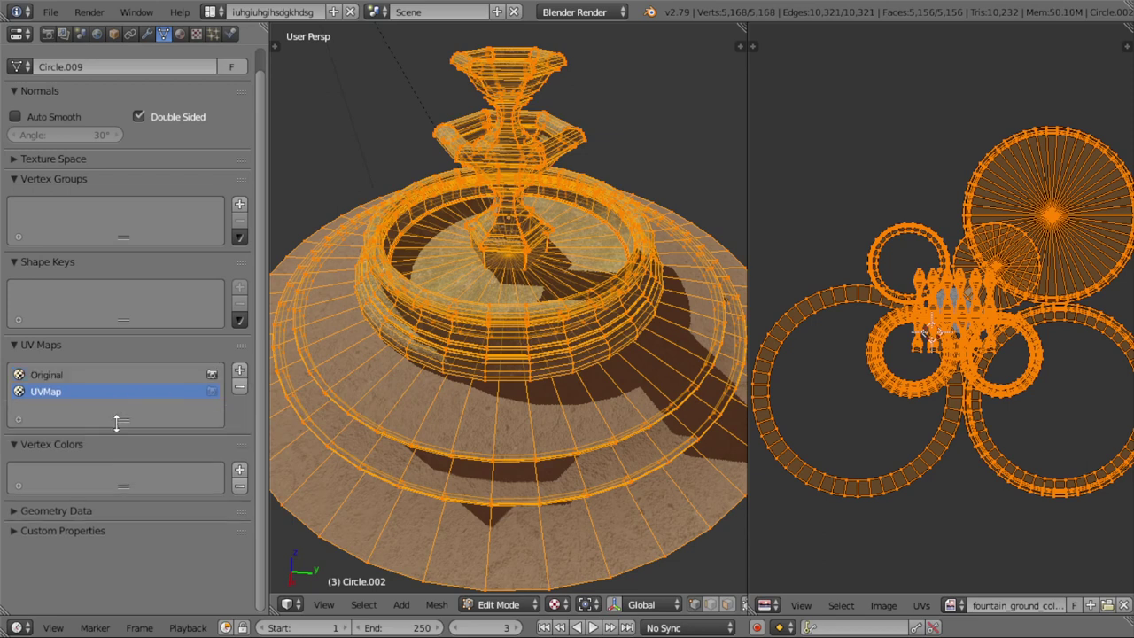
double_click(51, 390)
text(Sh)
key(BackSpace)
key(BackSpace)
text(aked_shadows)
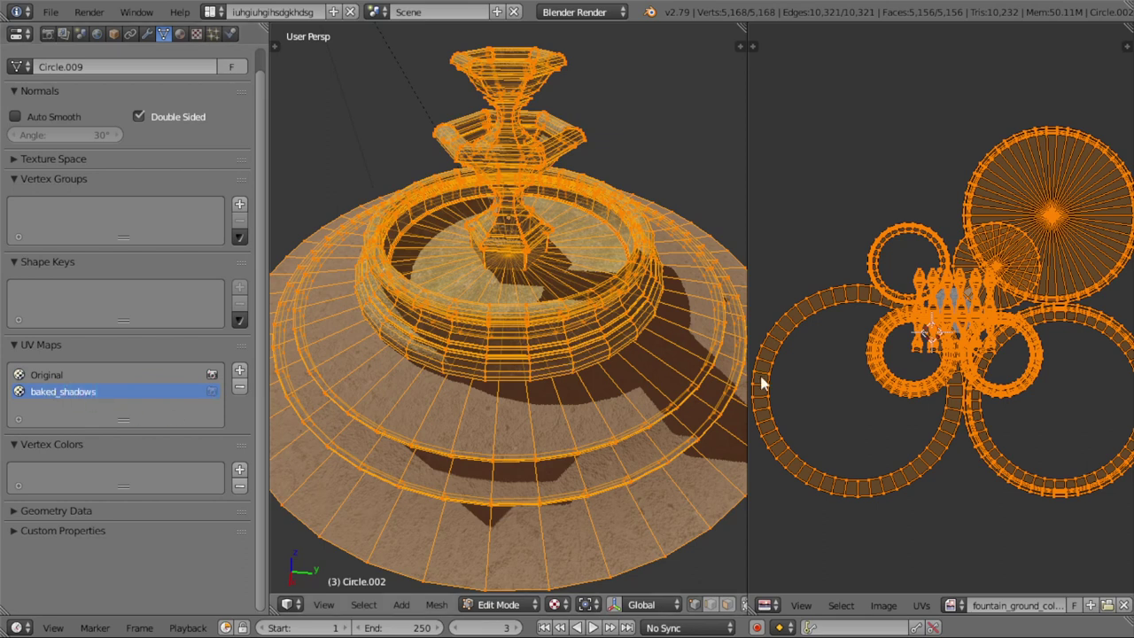
- Orbit to a lower side-on view of the fountain and deselect the mesh
scroll(473, 345, down, 4)
middle_drag(581, 333, 508, 289)
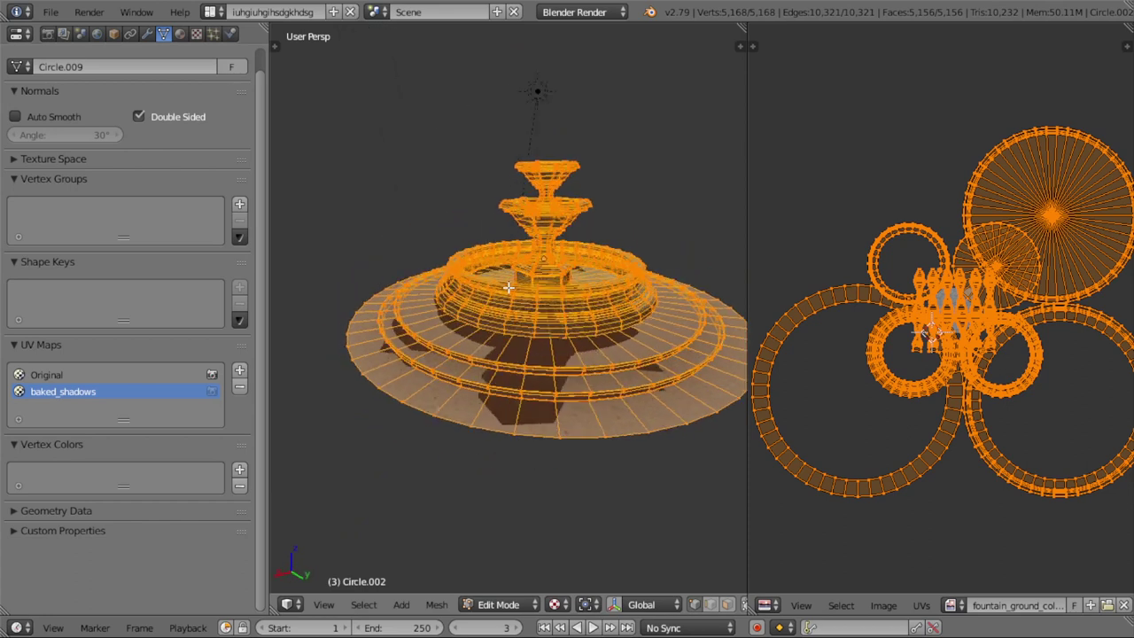
scroll(569, 275, up, 3)
scroll(569, 275, down, 1)
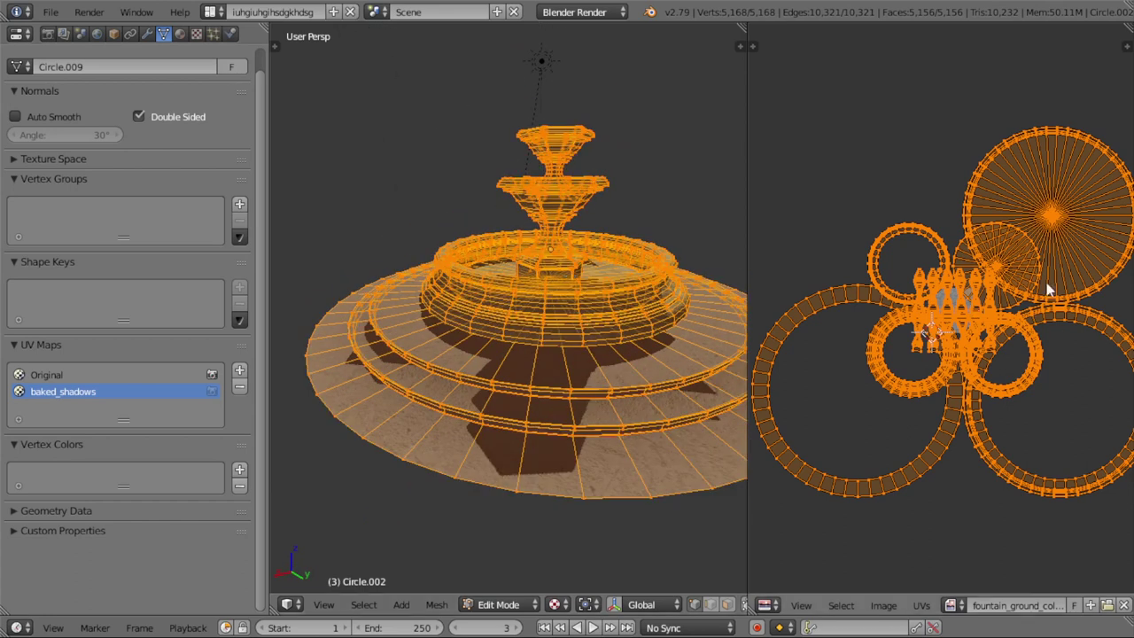
key(alt+a)
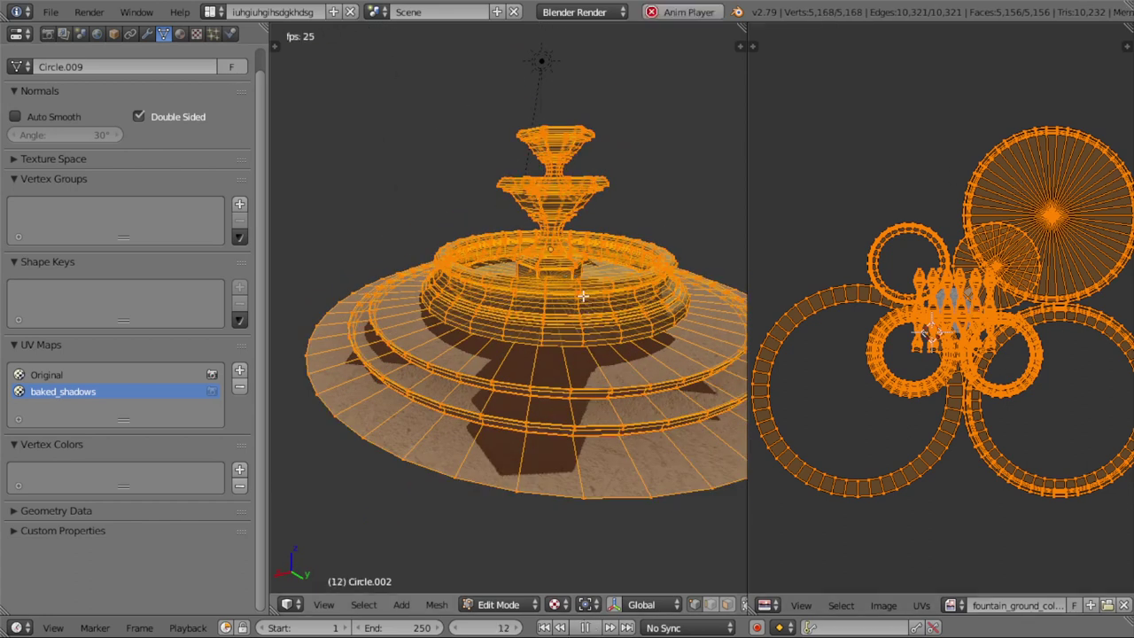
key(Escape)
key(a)
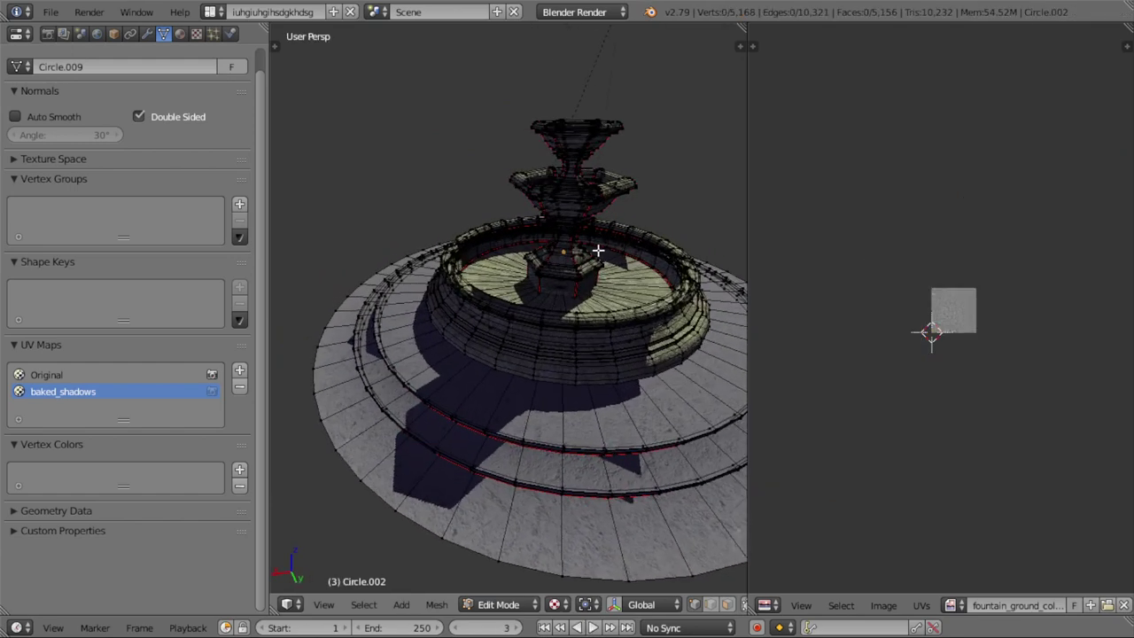
middle_drag(561, 289, 558, 274)
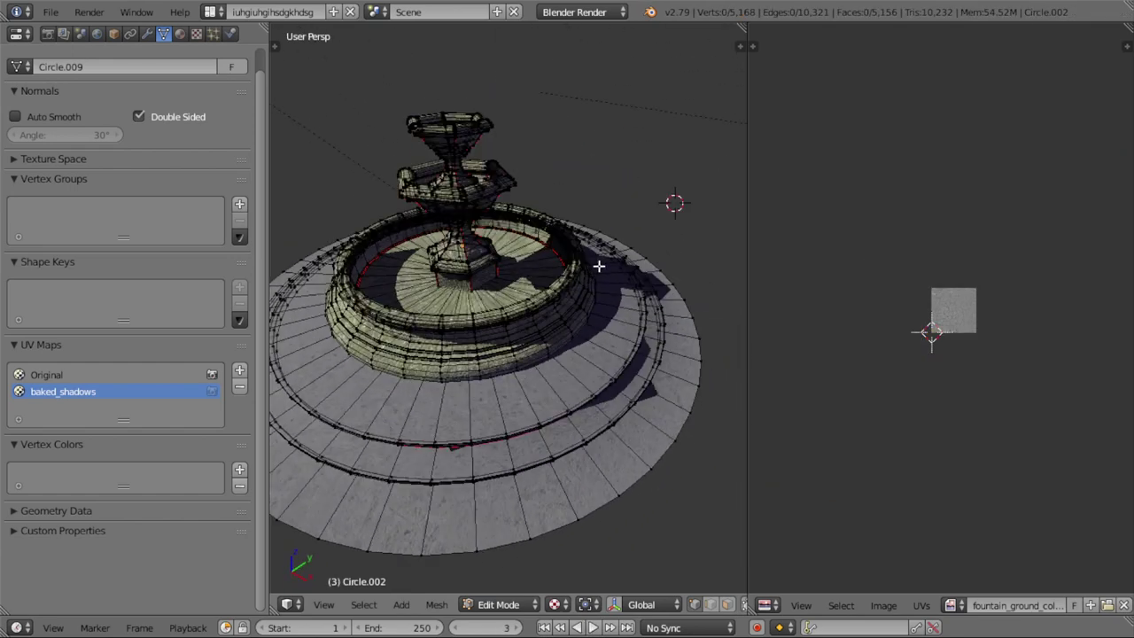
- Select the whole mesh, Unwrap it onto baked_shadows, and enlarge the UV view to check
key(a)
key(u)
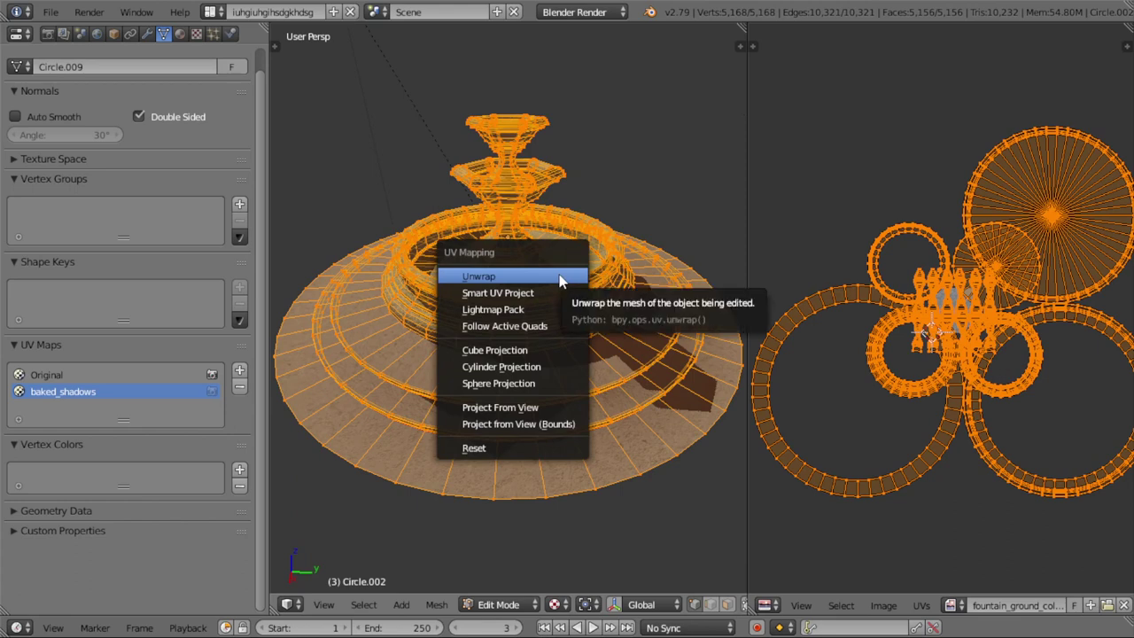
click(559, 276)
scroll(926, 335, up, 2)
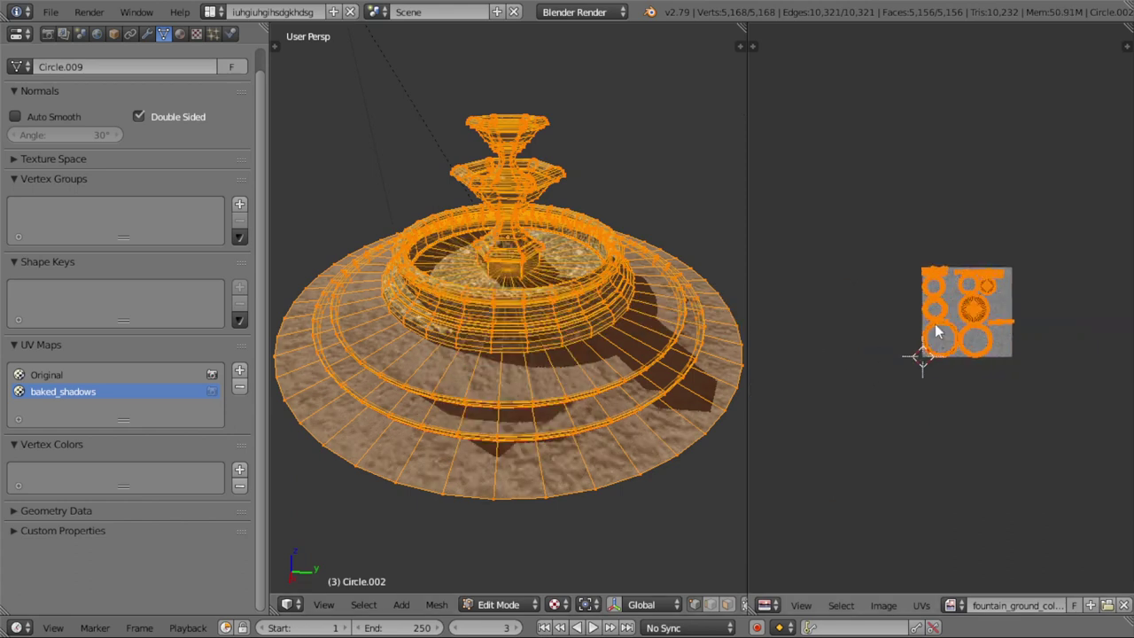
scroll(943, 332, up, 3)
scroll(946, 332, up, 3)
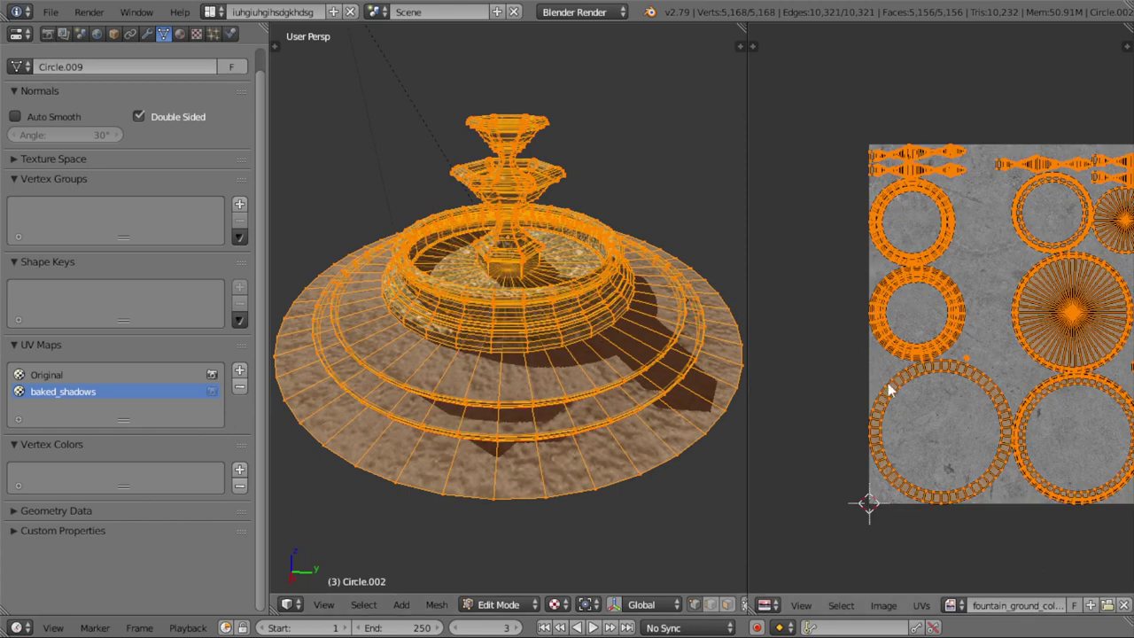
scroll(1008, 403, down, 1)
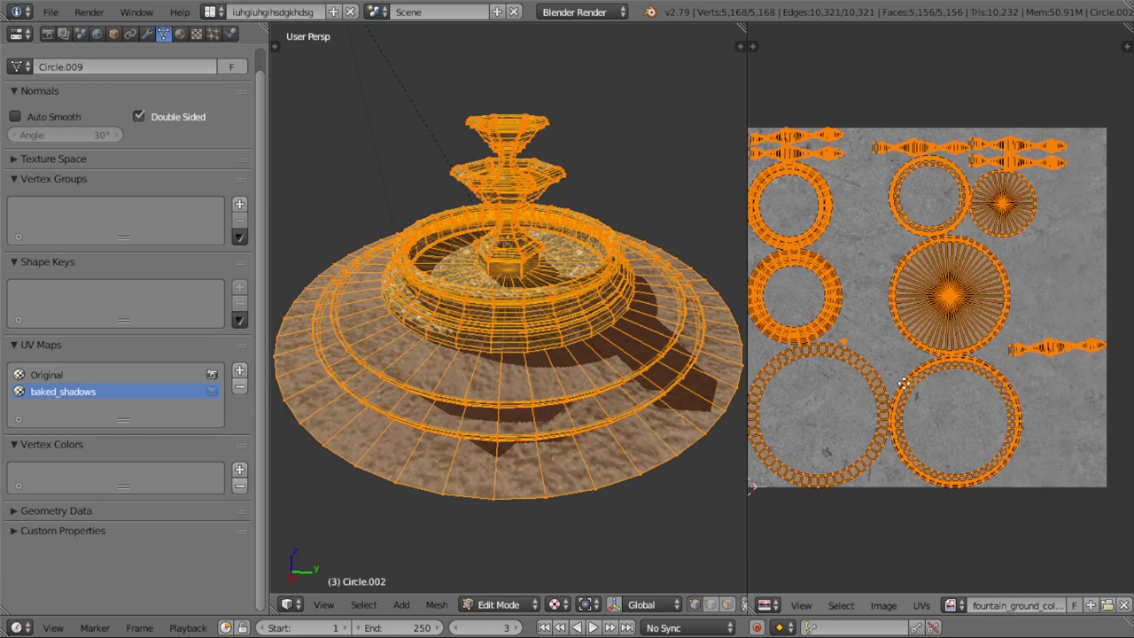
mouse_move(1008, 403)
middle_down()
mouse_move(947, 387)
mouse_move(968, 390)
middle_up()
drag(747, 403, 545, 398)
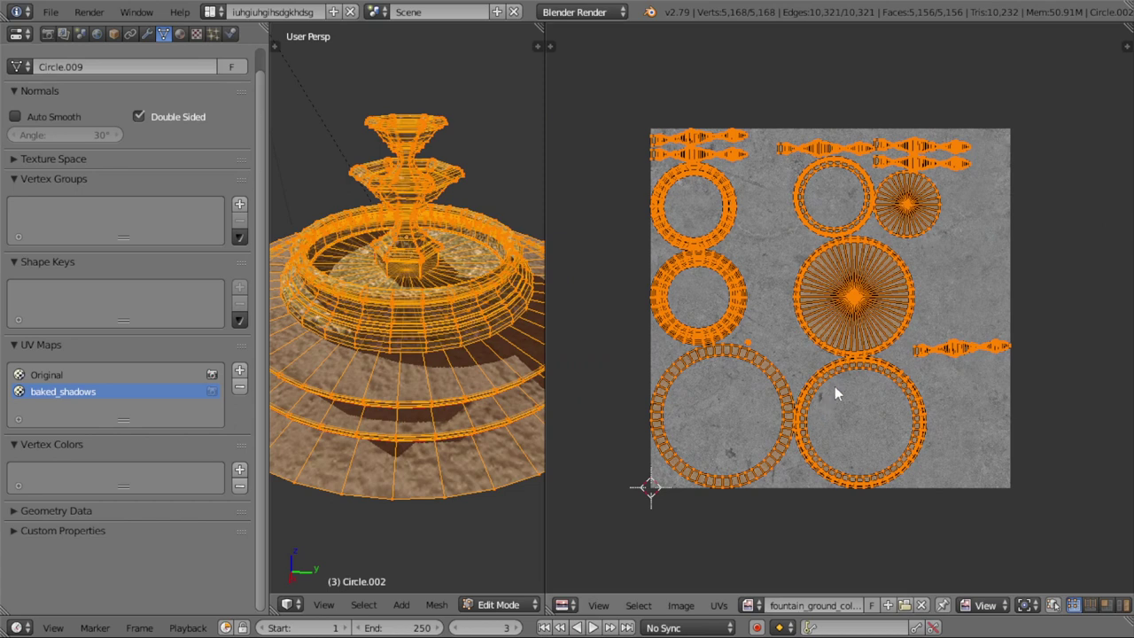
- Move the bottom-right ring island onto the bottom-left ring and shrink it inside
drag(835, 386, 895, 377)
key(a)
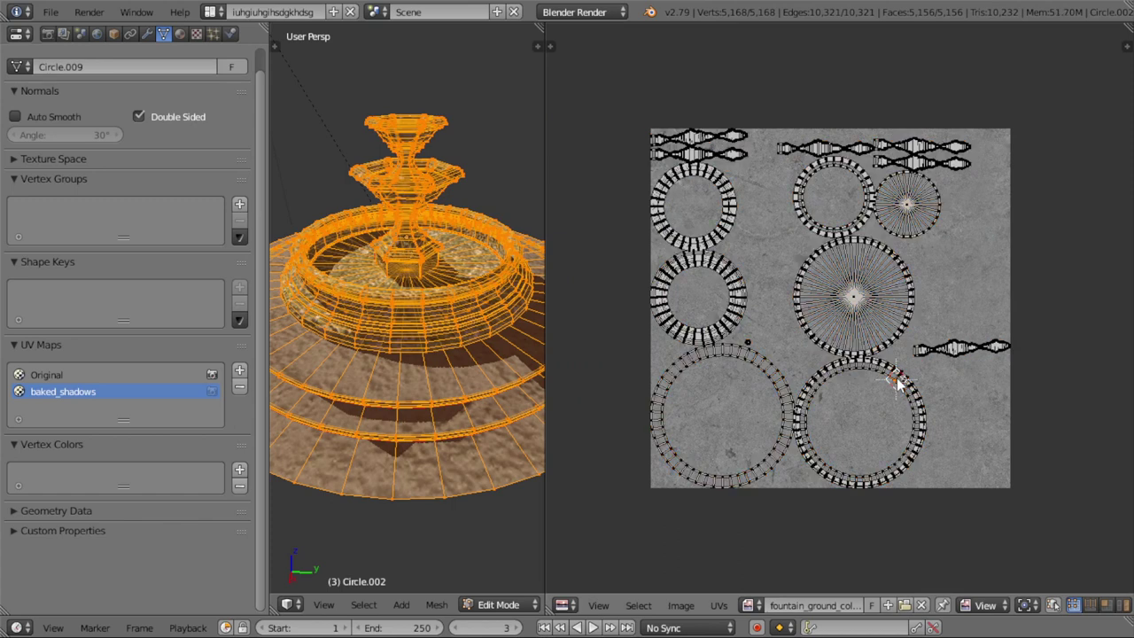
key(l)
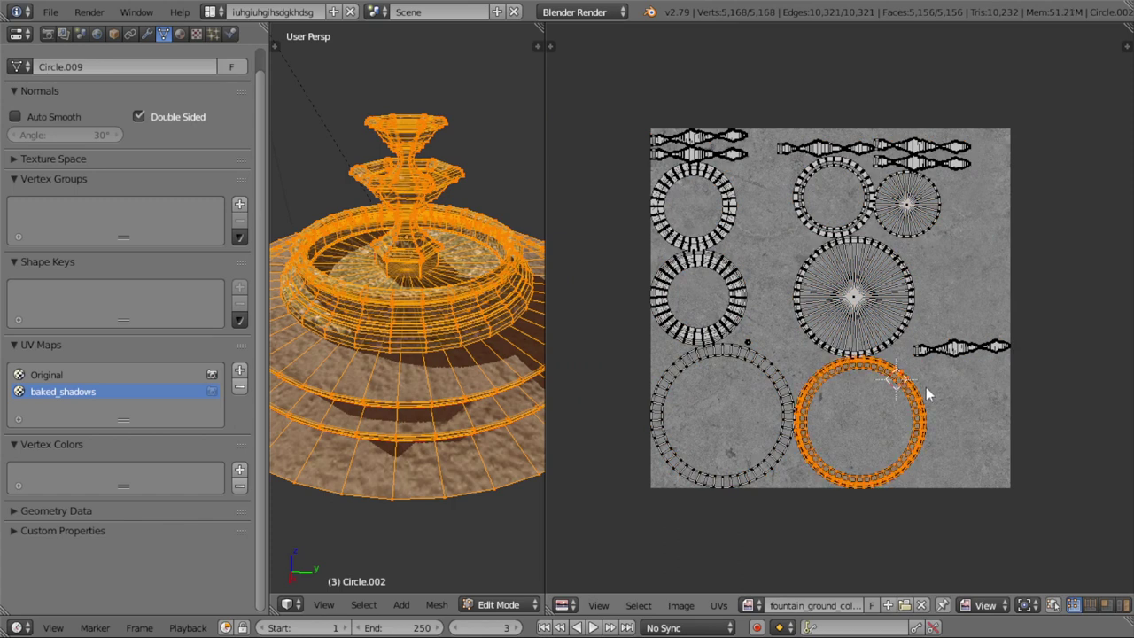
key(g)
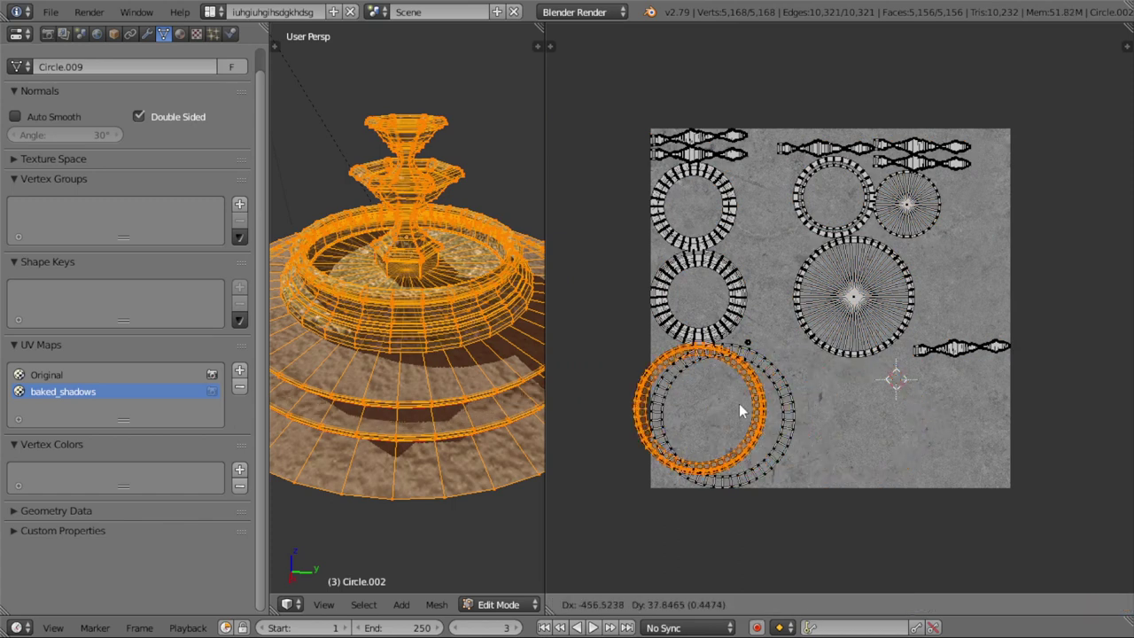
click(761, 409)
scroll(761, 409, up, 3)
key(s)
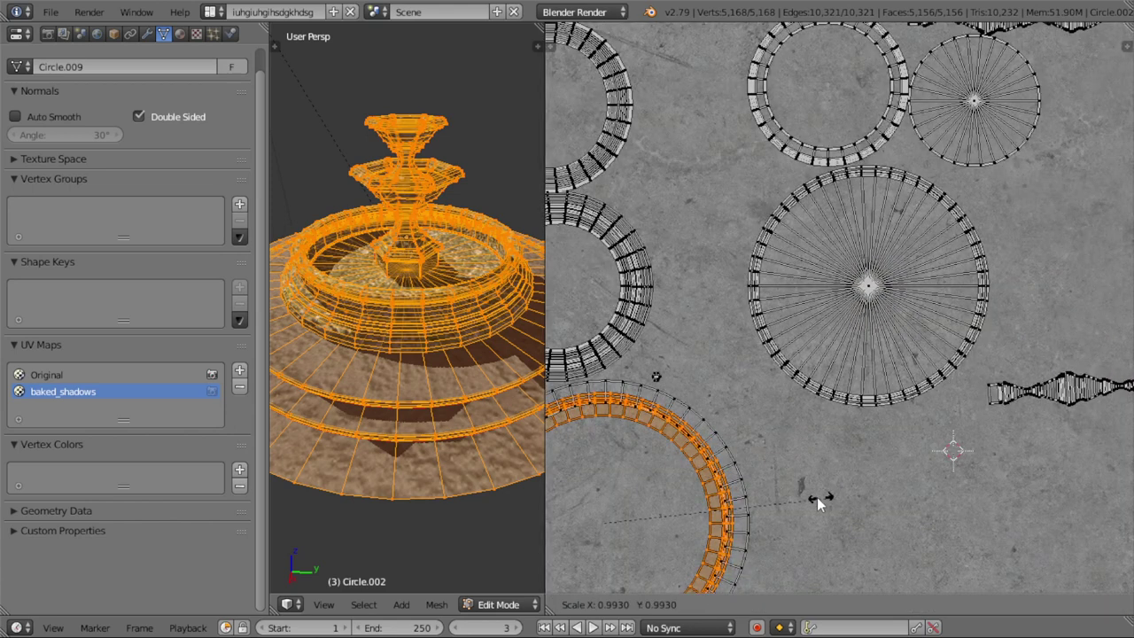
click(772, 464)
middle_drag(773, 463, 760, 328)
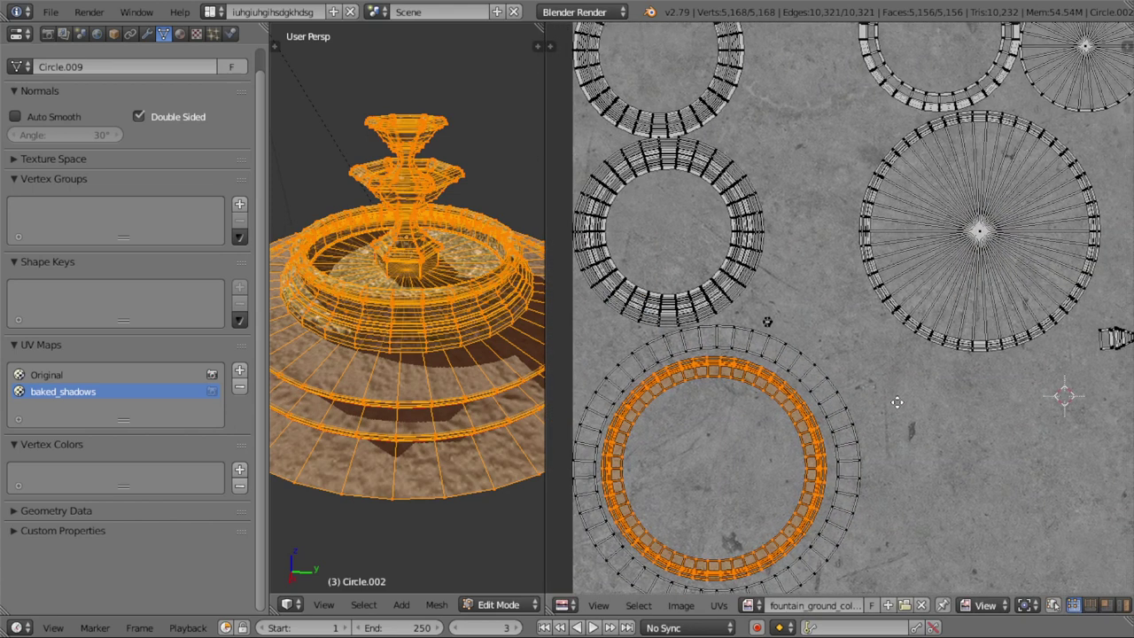
- Scale up the small hexagon island about 3.5× and place it in the rings' centre
key(a)
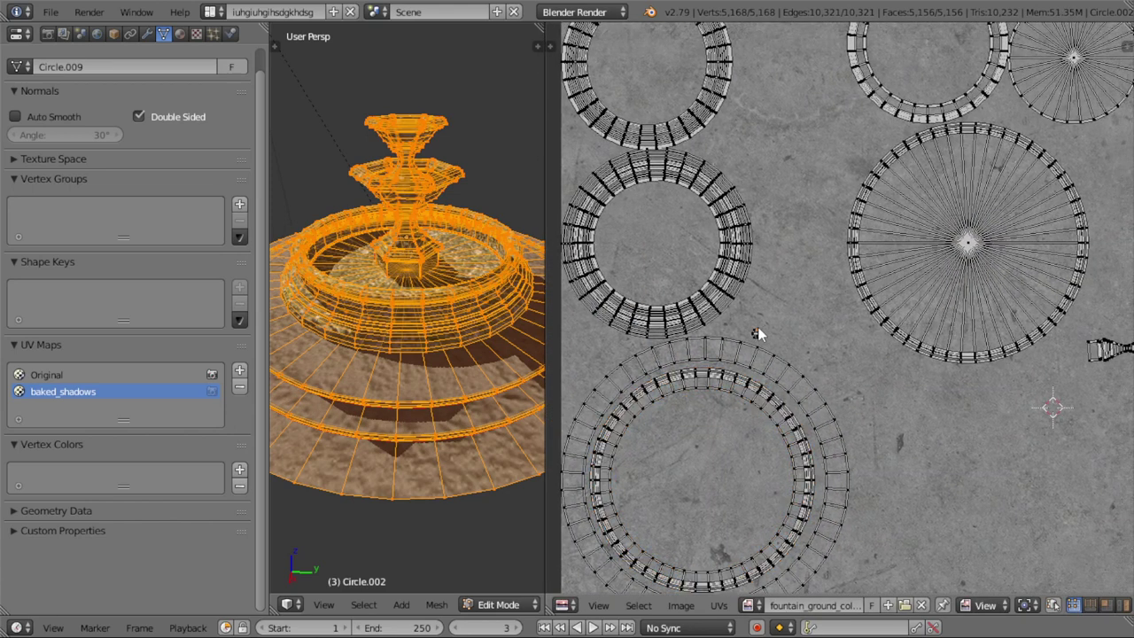
key(s)
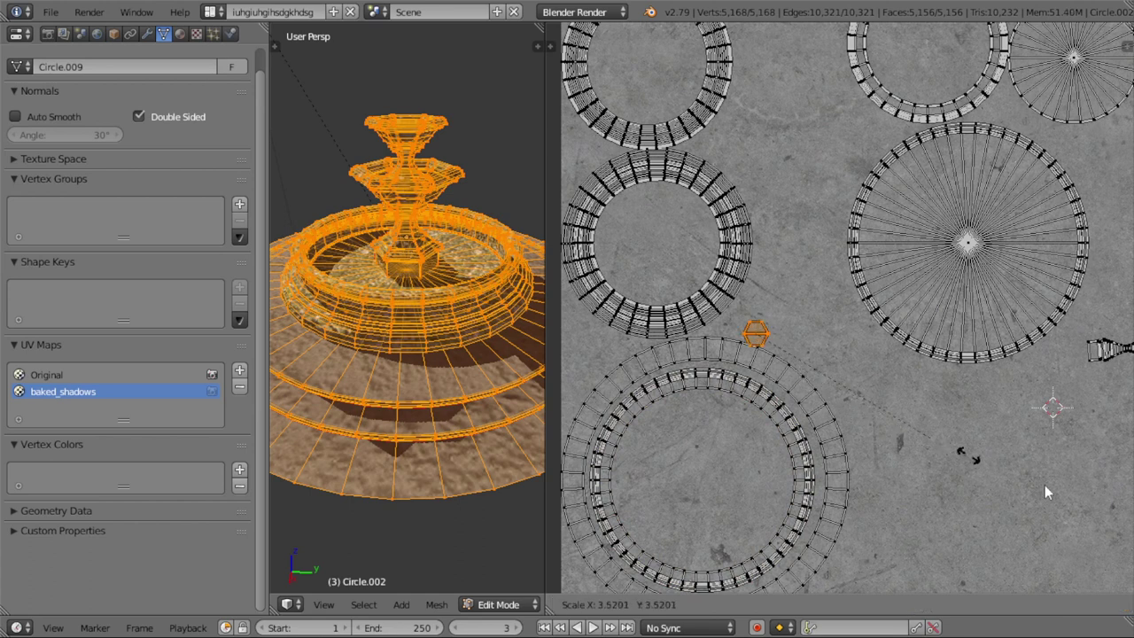
click(1016, 450)
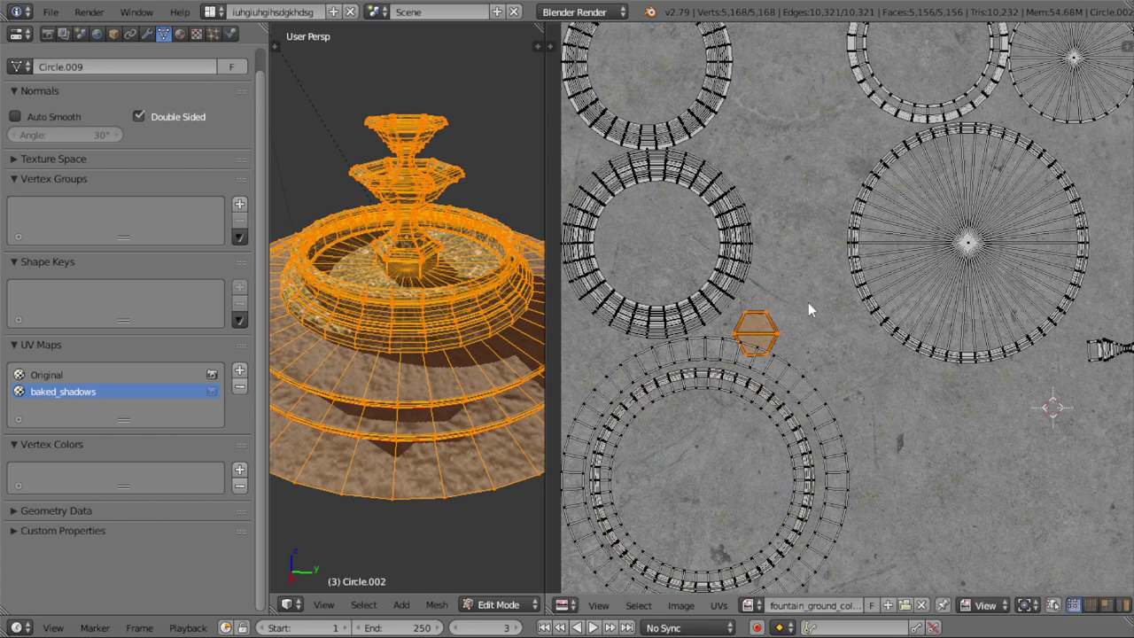
key(g)
click(746, 455)
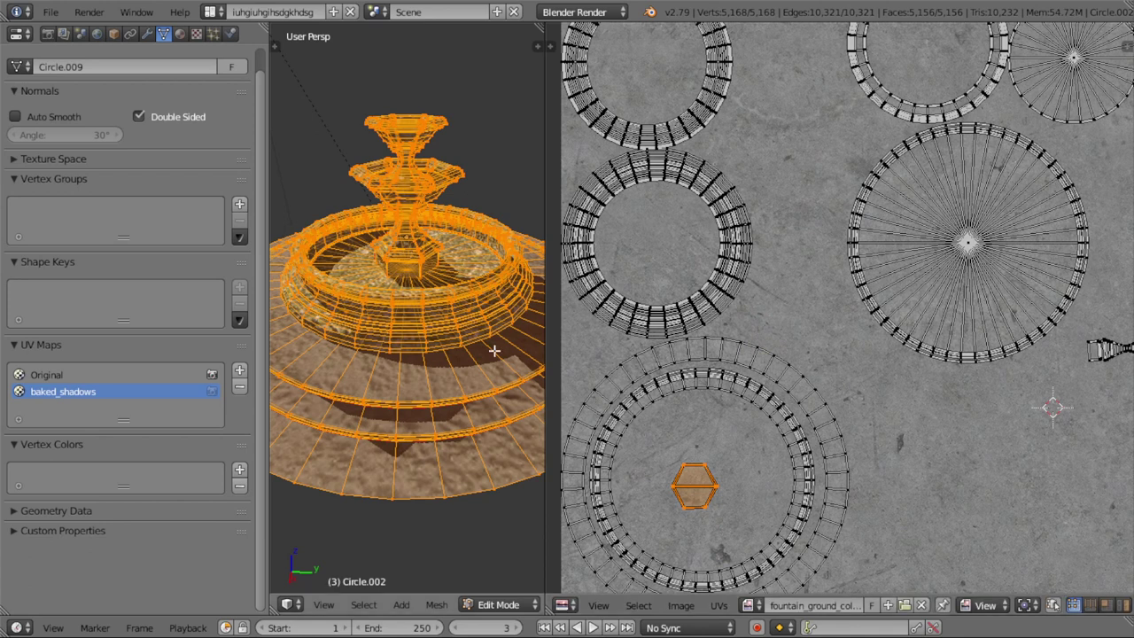
key(alt+a)
key(Escape)
key(a)
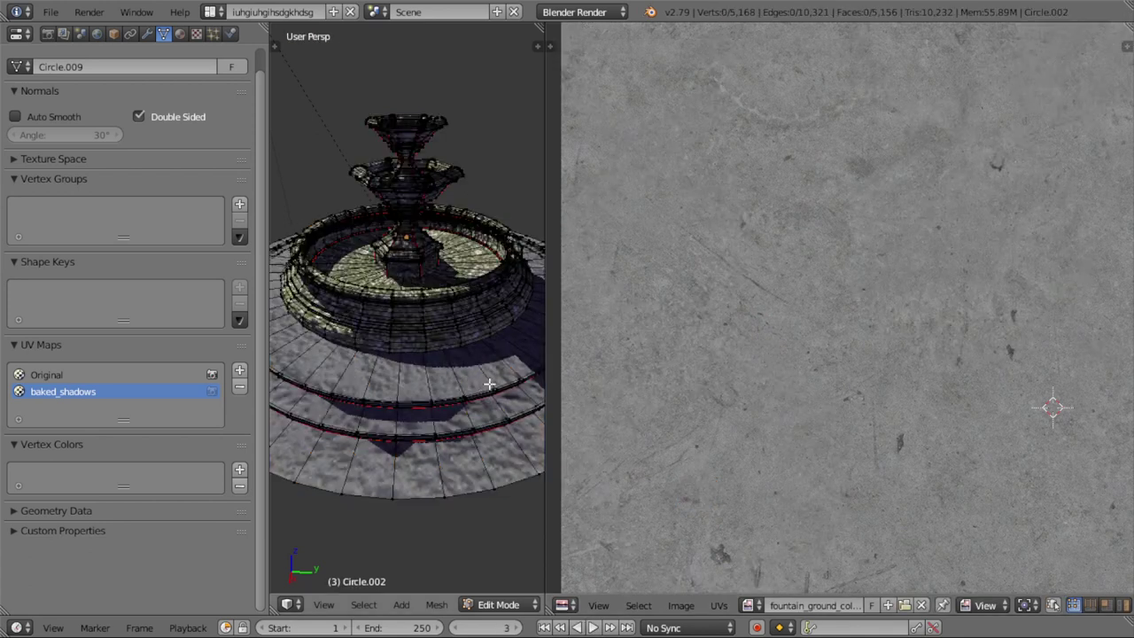
key(a)
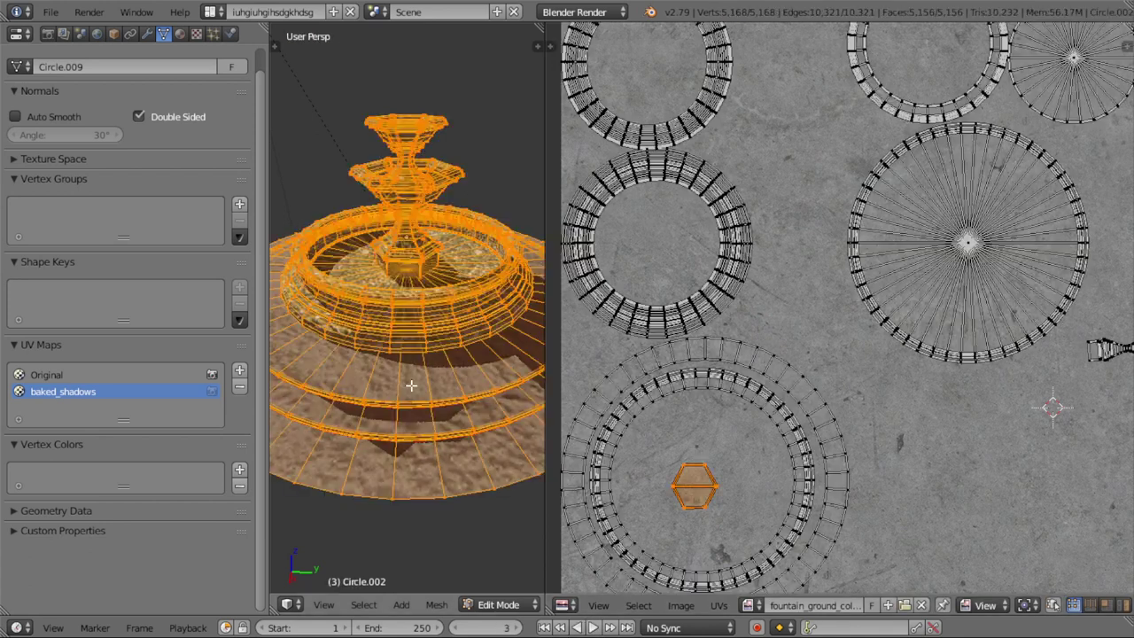
scroll(877, 389, down, 1)
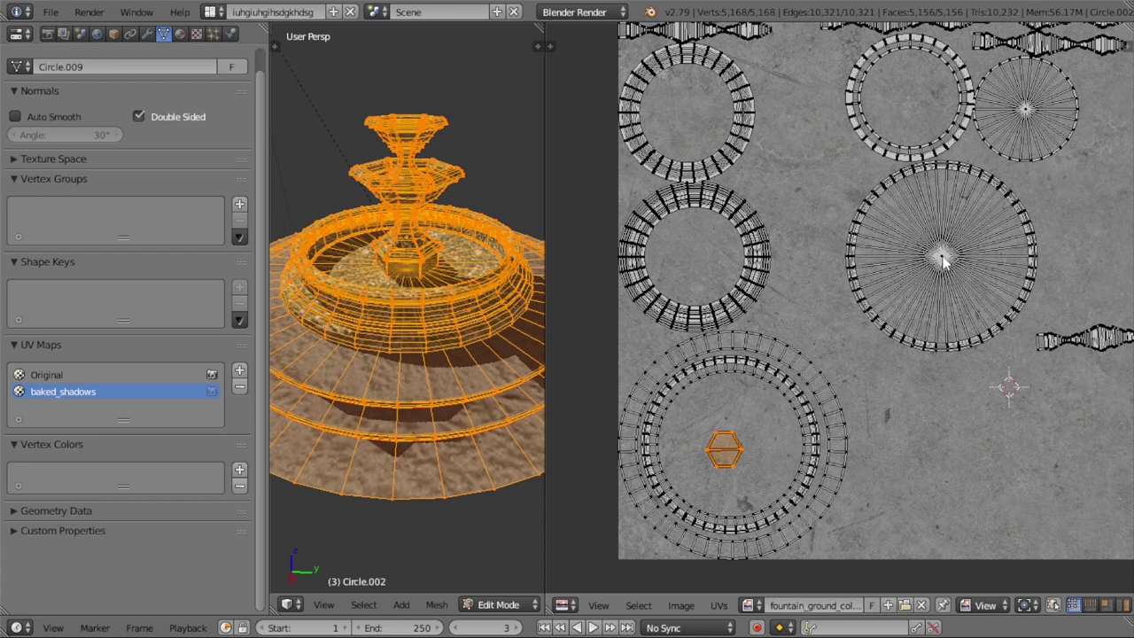
- Move the large middle circle island to the bottom right of the UV layout
scroll(942, 257, down, 2)
click(904, 277)
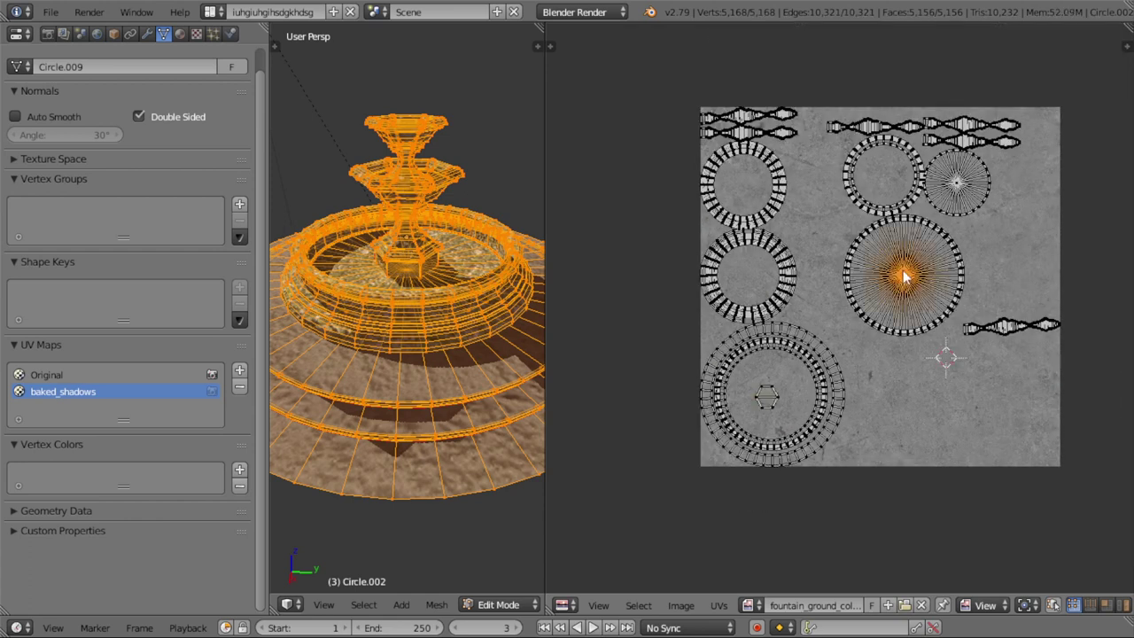
scroll(935, 317, up, 1)
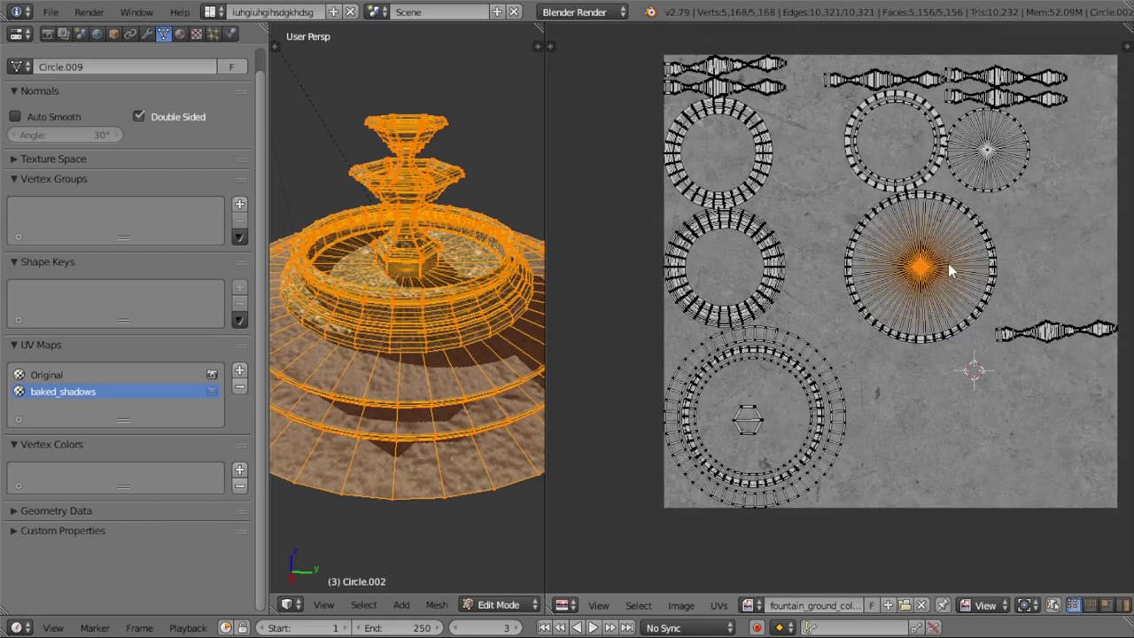
key(l)
key(g)
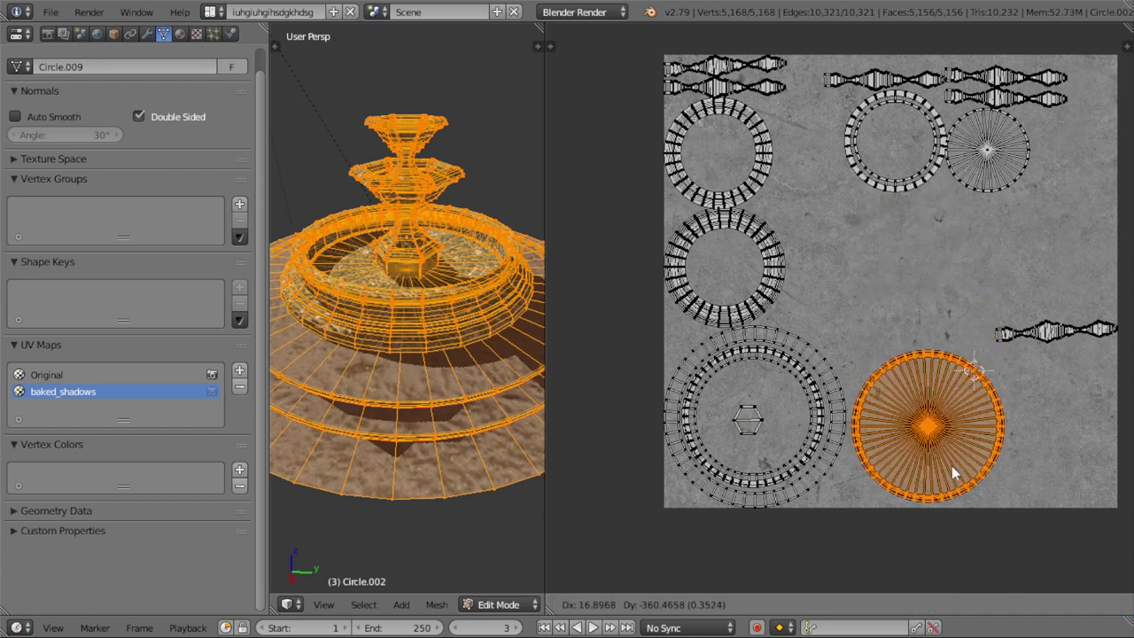
click(952, 465)
key(a)
- Move the left ring island of the second row into the empty middle space
key(l)
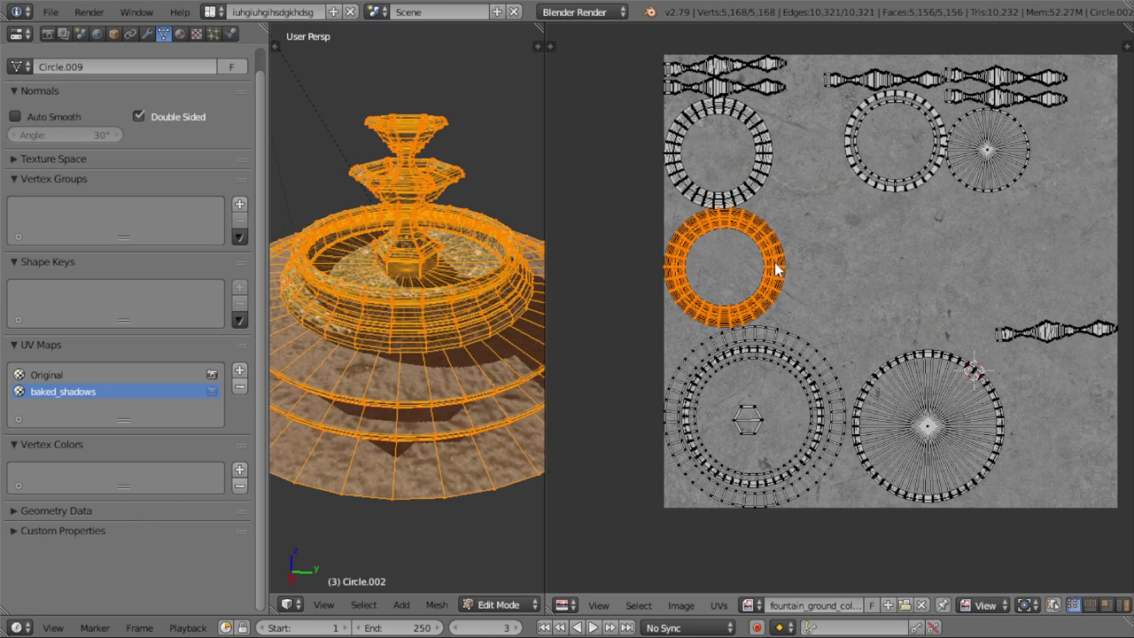
key(g)
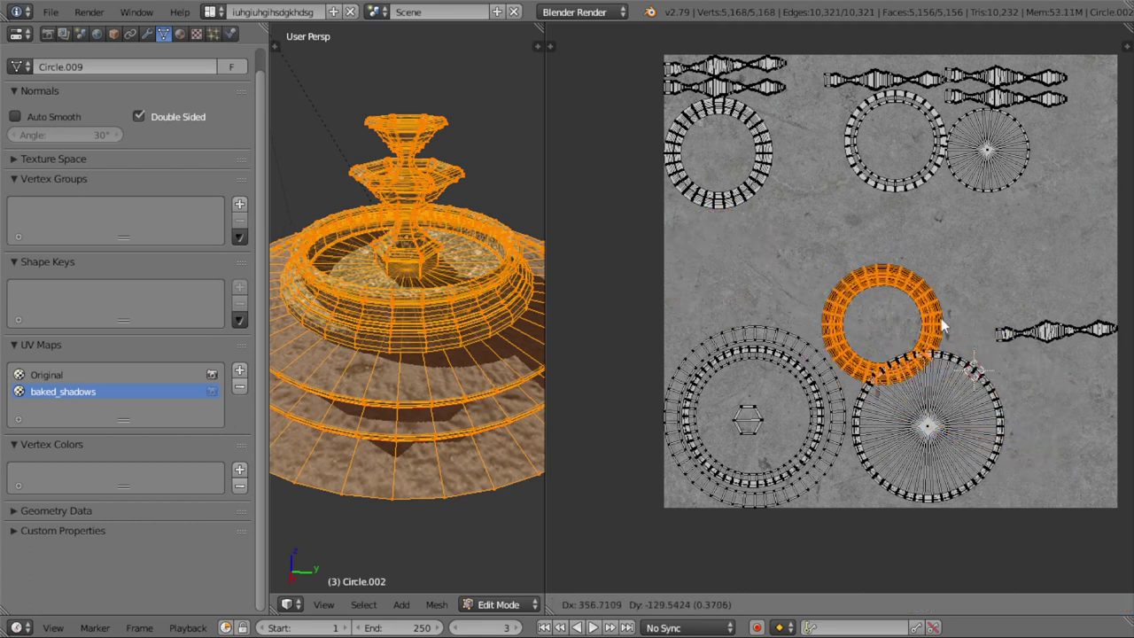
click(931, 300)
key(a)
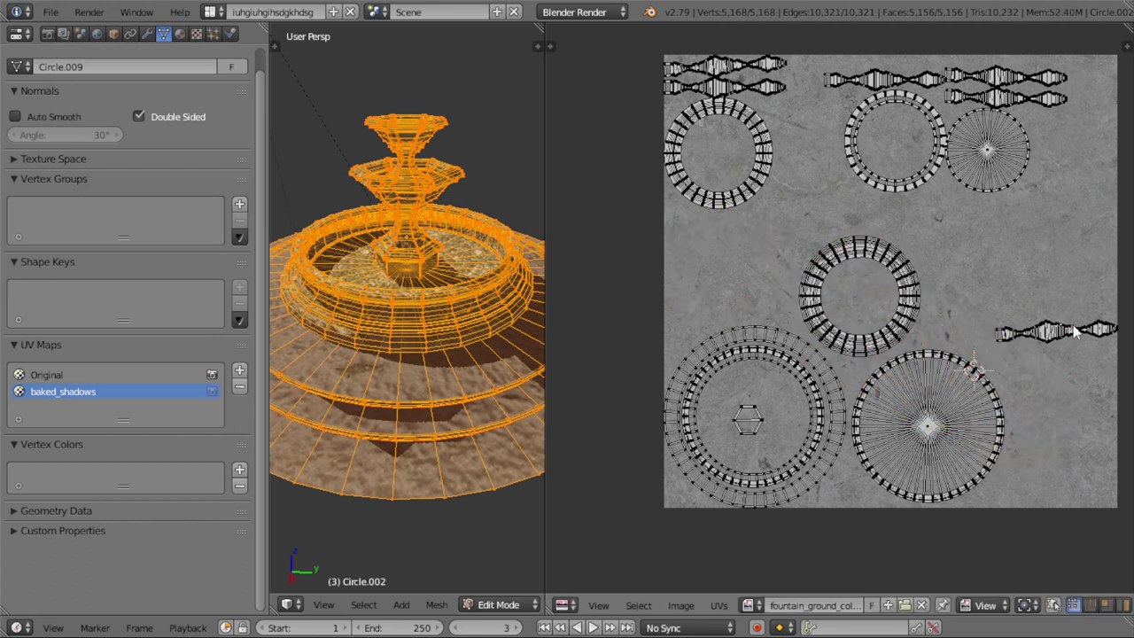
- Rotate the right strip island 90° upright and place it in the top-right corner
text(lr9)
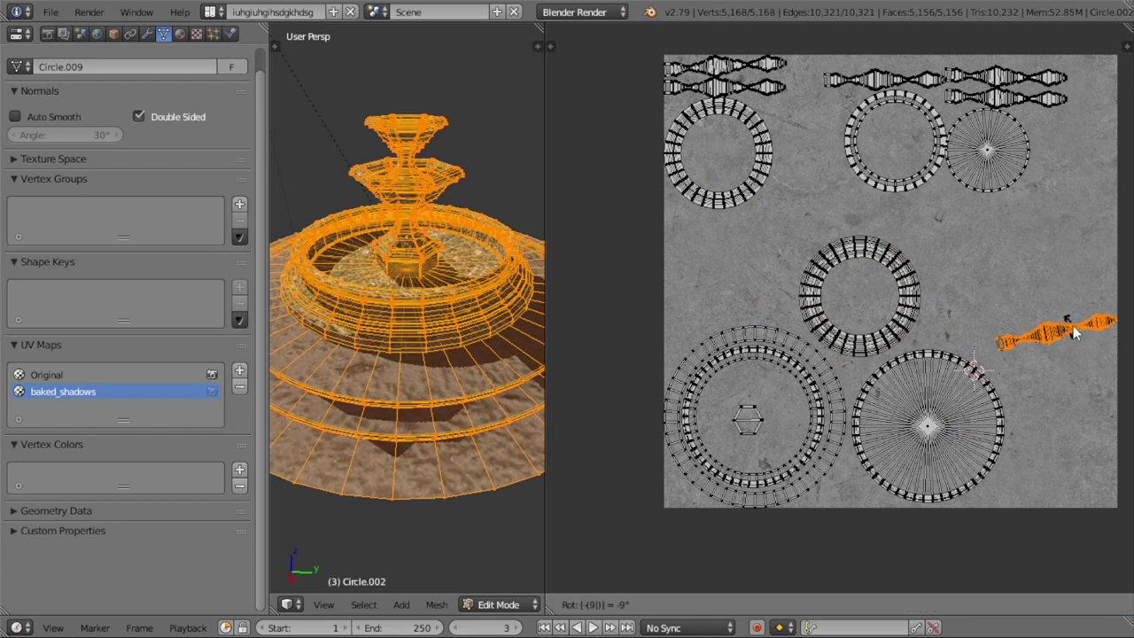
text(0)
key(Return)
key(g)
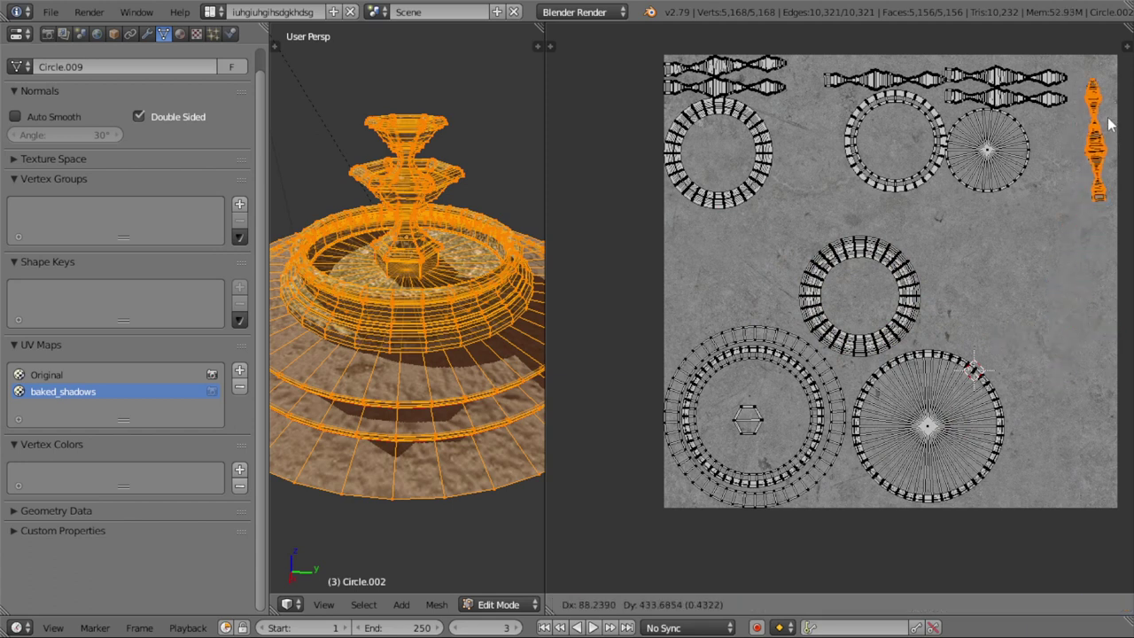
click(1114, 124)
- Nest the small top circle island inside the neighbouring ring, shrinking it to fit
right_click(986, 152)
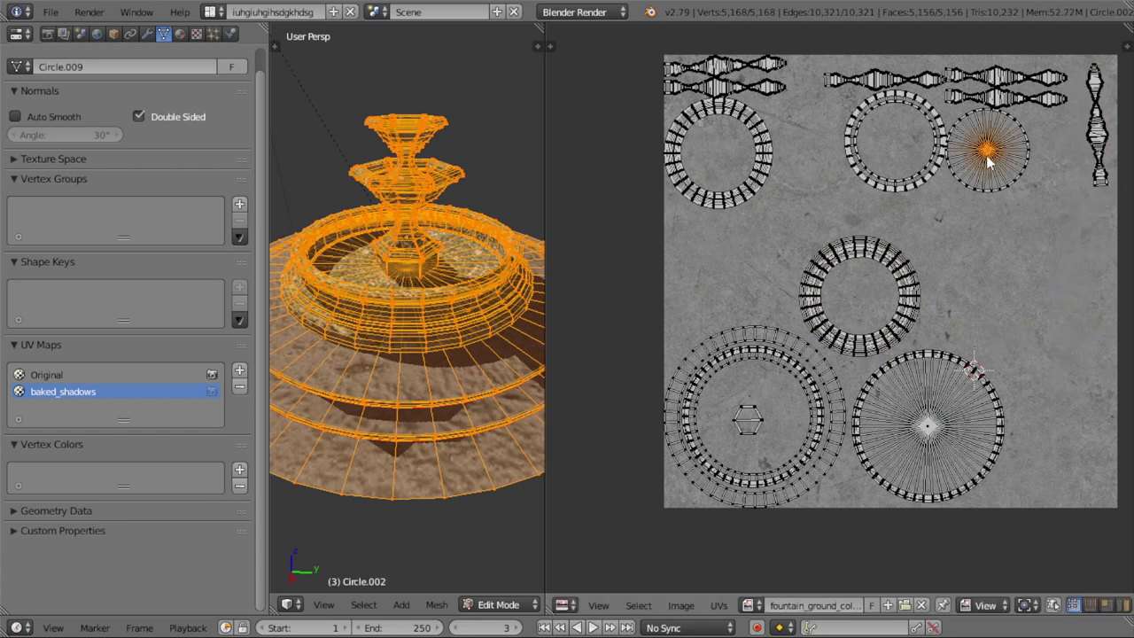
key(l)
key(g)
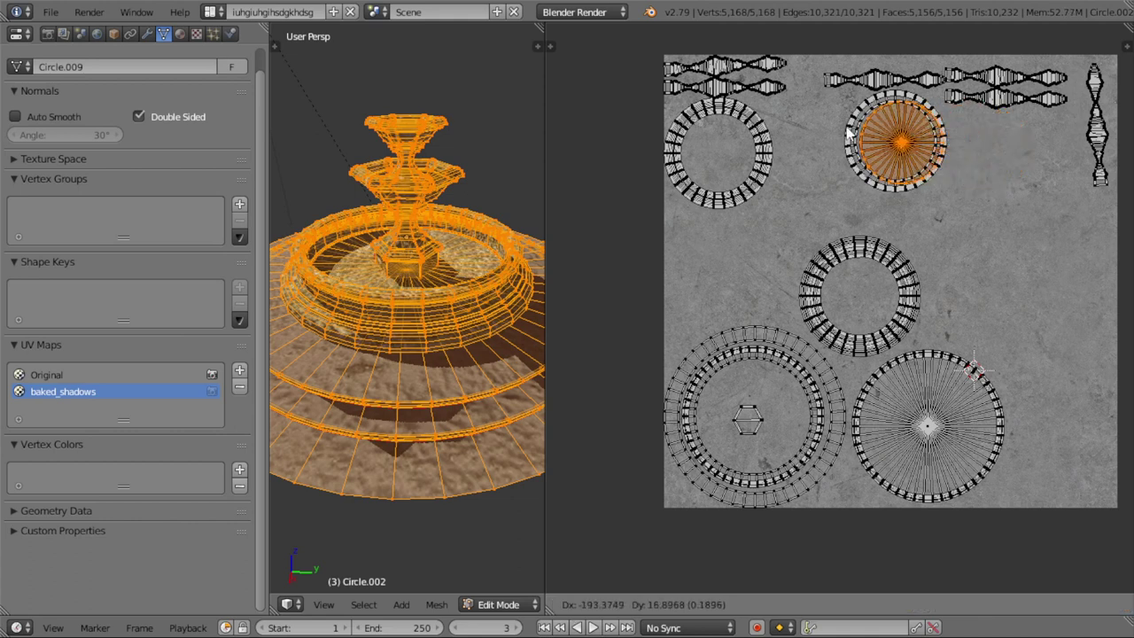
click(848, 133)
scroll(1011, 114, up, 2)
middle_drag(1027, 150, 966, 324)
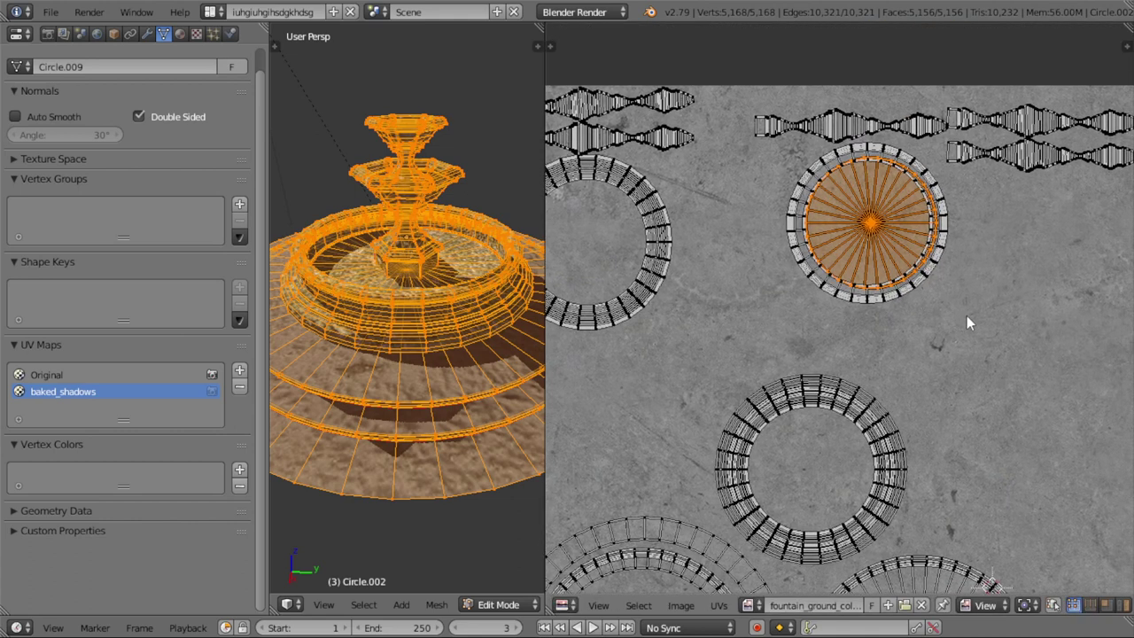
scroll(966, 317, up, 1)
key(s)
click(961, 294)
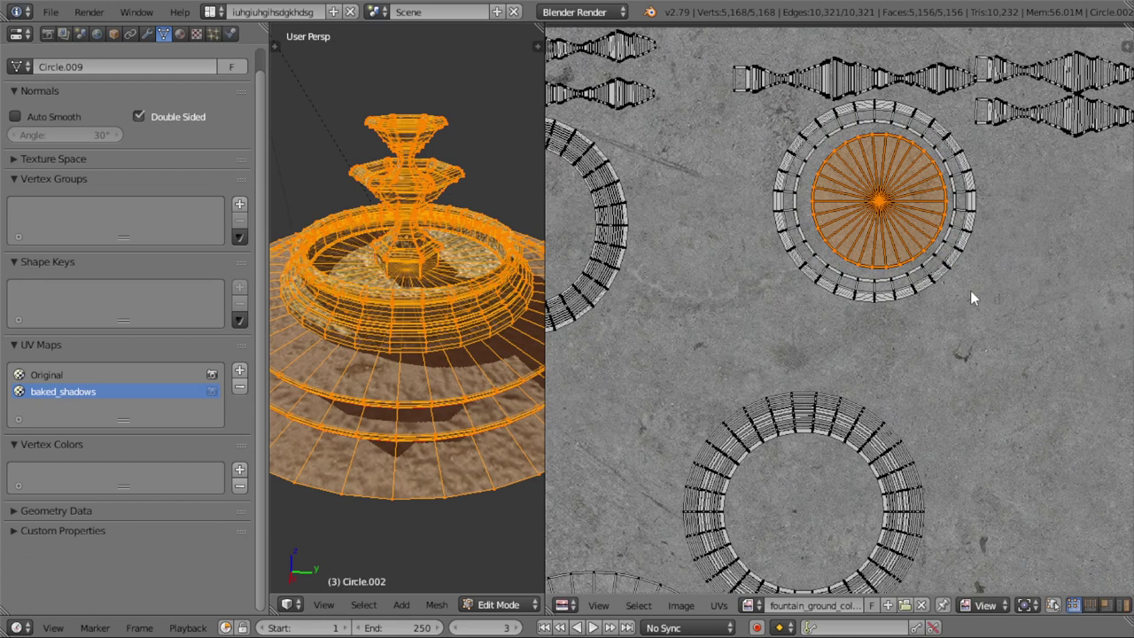
key(g)
click(962, 290)
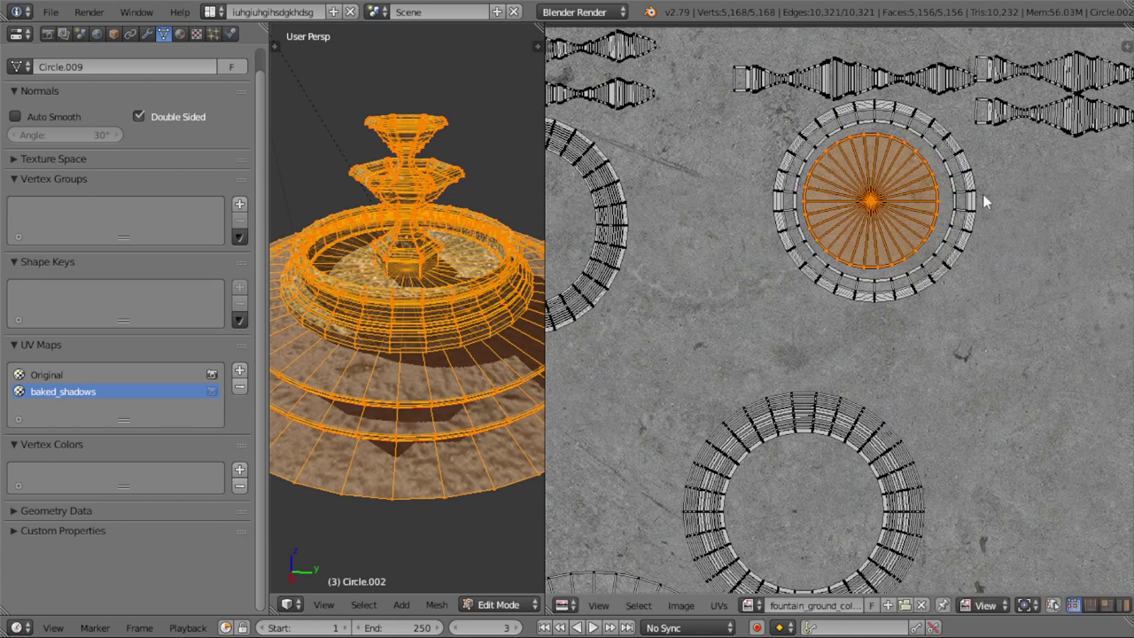
click(773, 286)
- Move the partly visible left ring island to the left middle and enlarge it
click(685, 315)
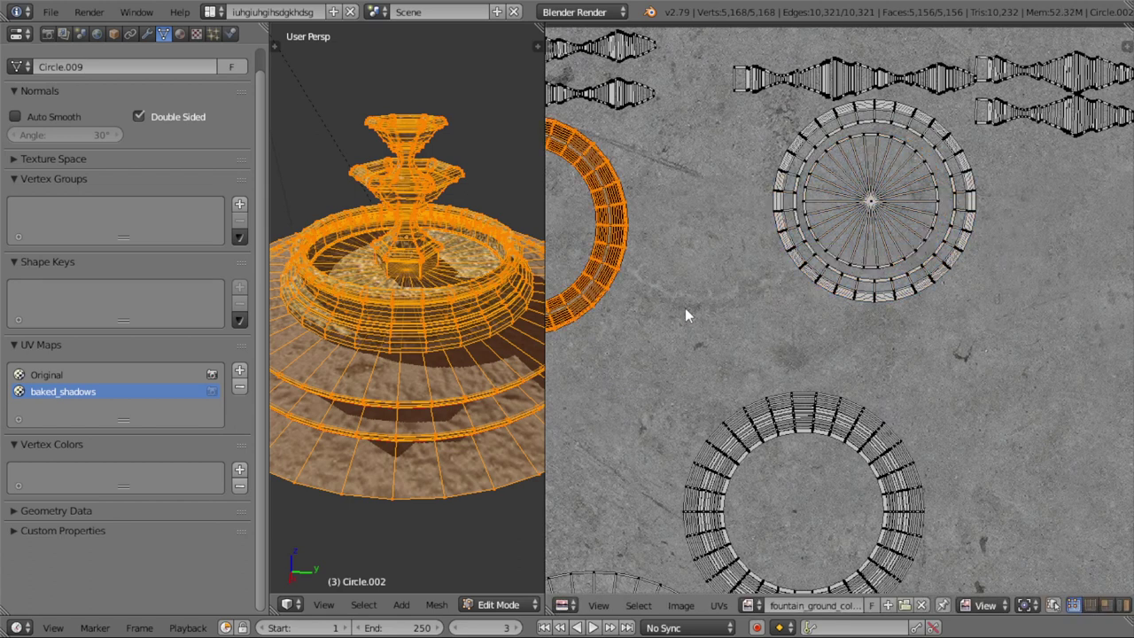
scroll(685, 308, down, 2)
scroll(664, 250, down, 1)
scroll(719, 260, up, 1)
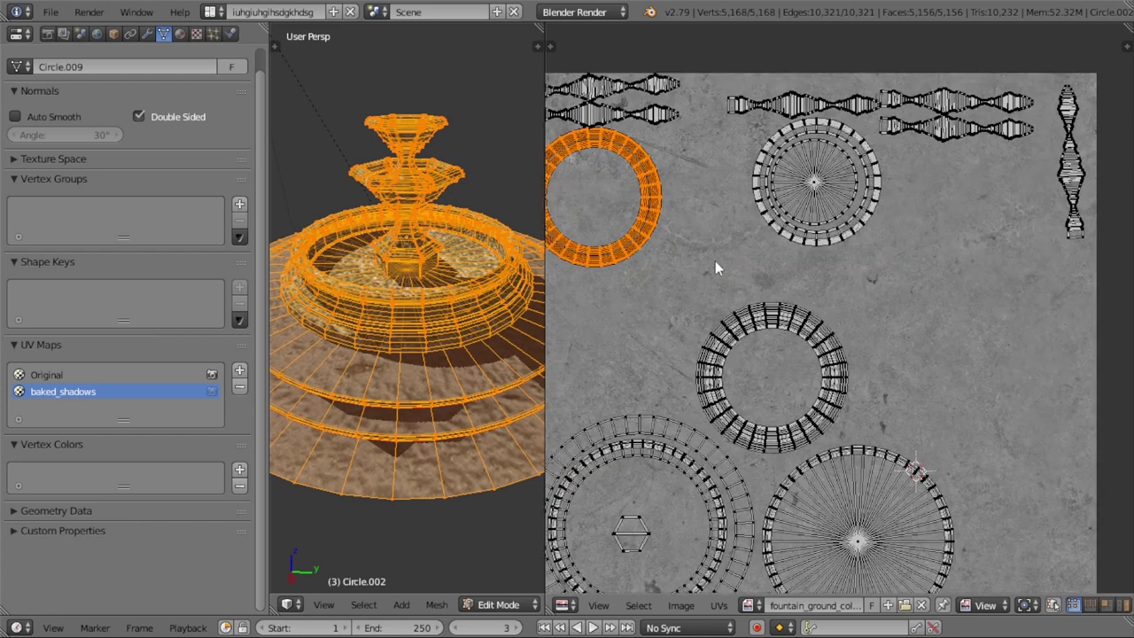
scroll(716, 264, down, 1)
key(g)
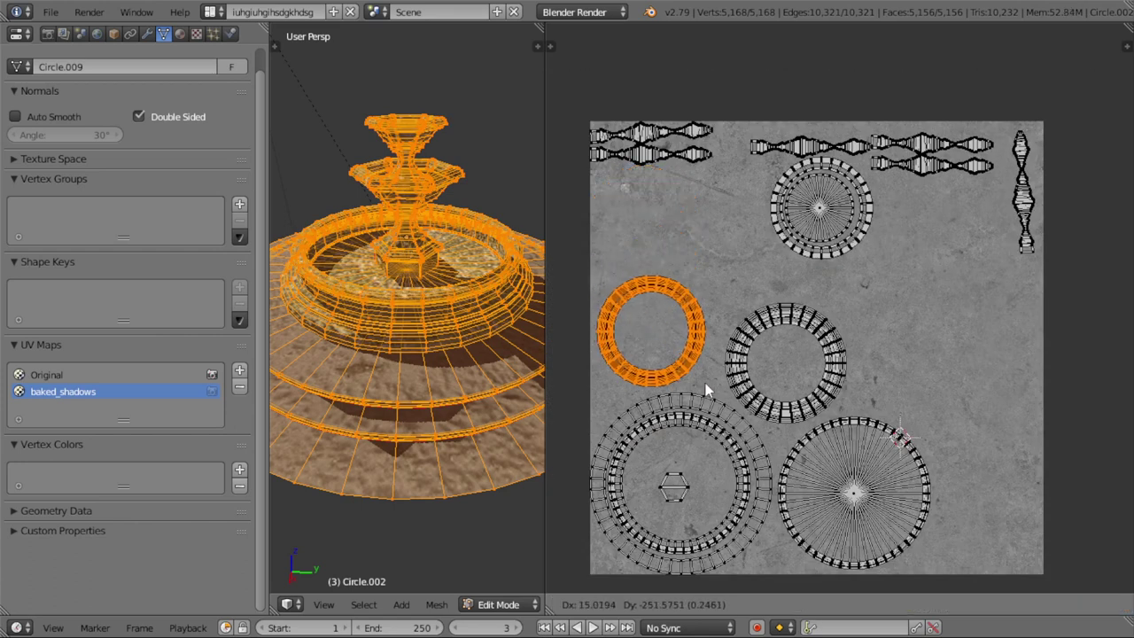
click(707, 381)
key(s)
click(721, 393)
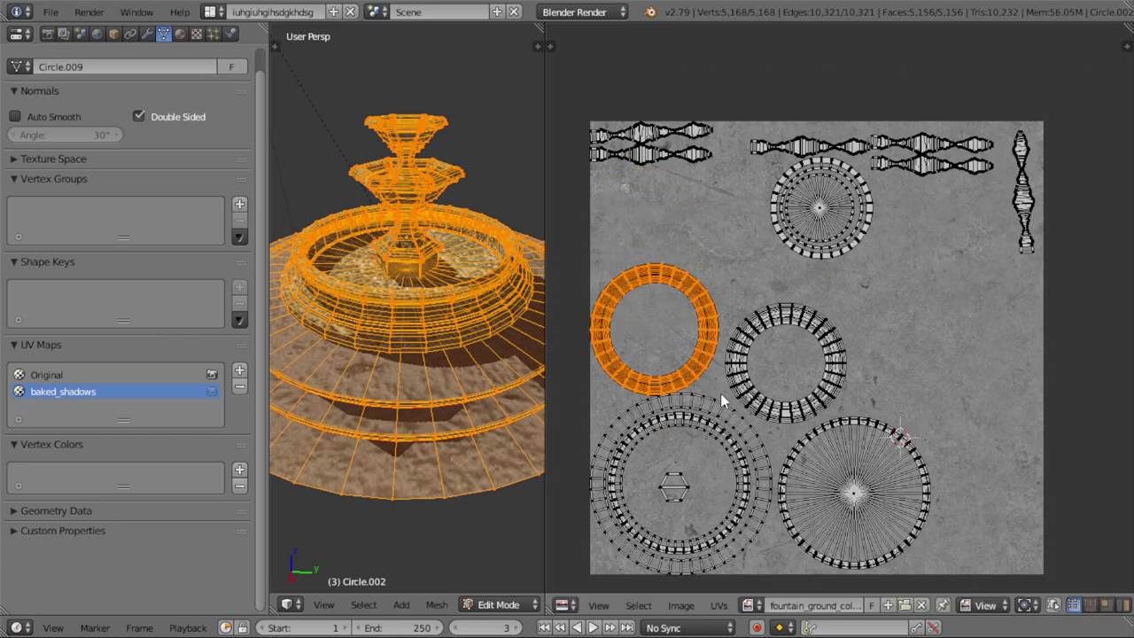
key(s)
click(727, 386)
key(s)
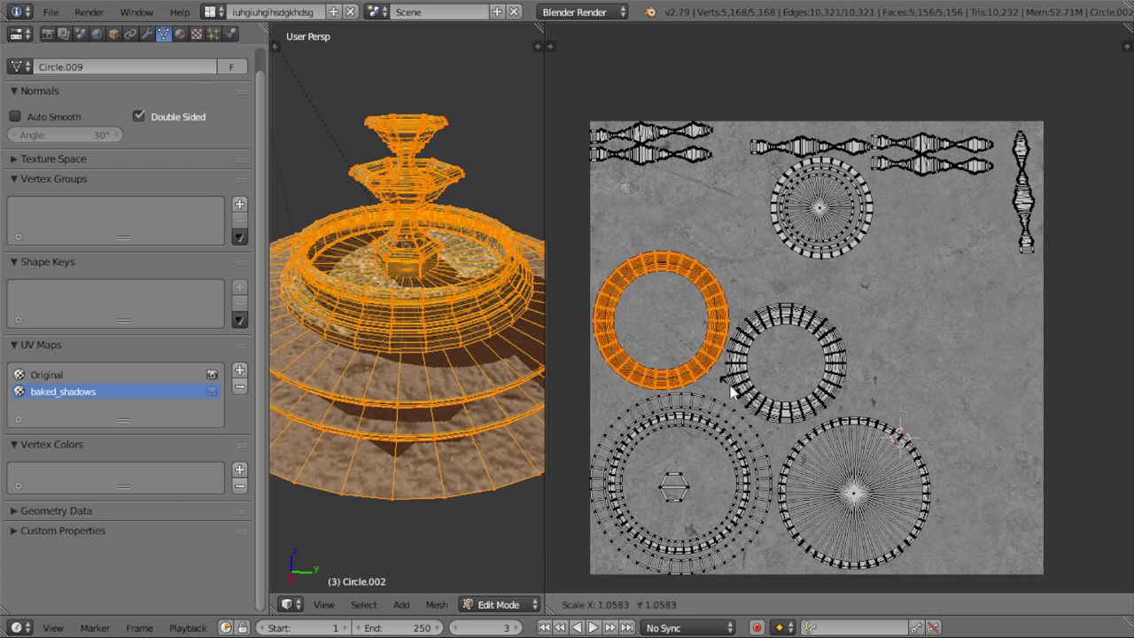
click(731, 391)
key(a)
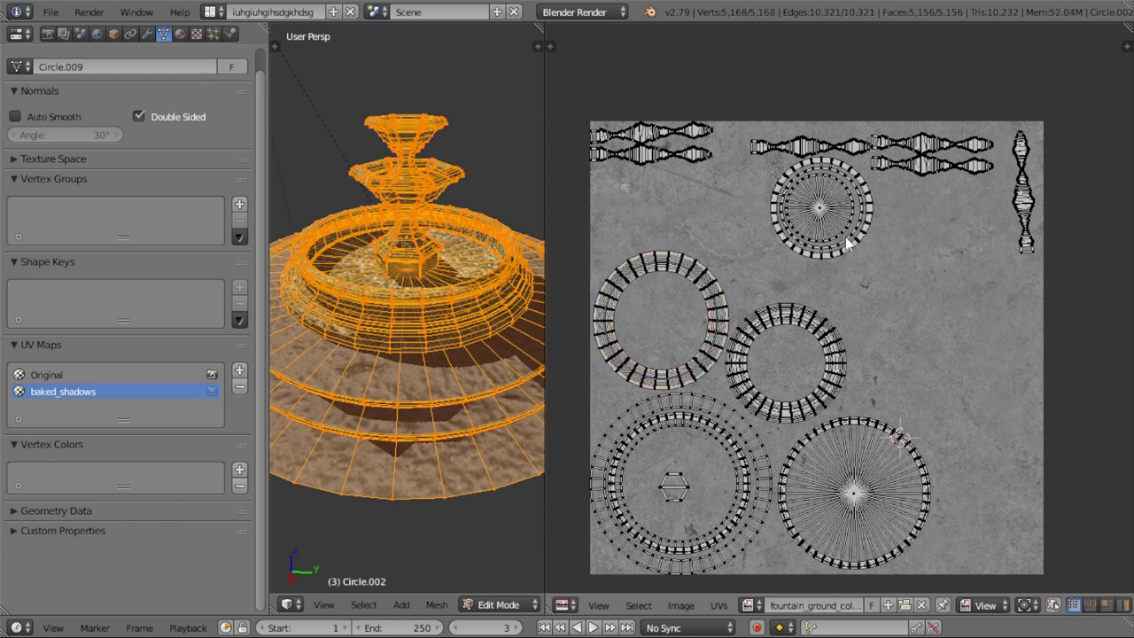
- Move the top circle island to the lower right and enlarge it
right_click(819, 209)
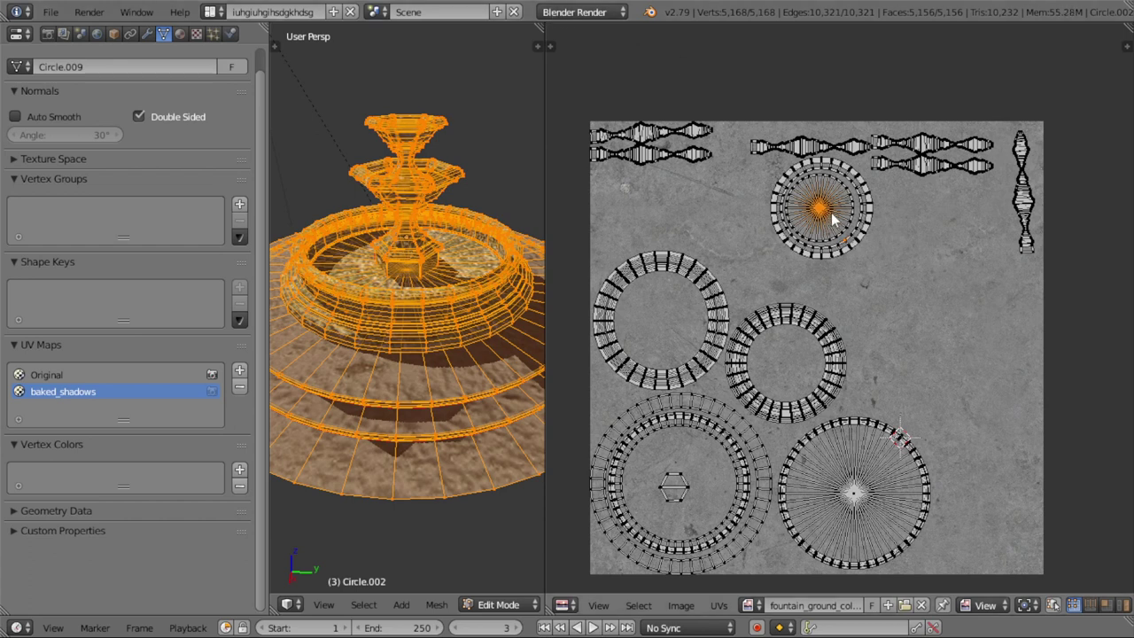
key(ctrl+l)
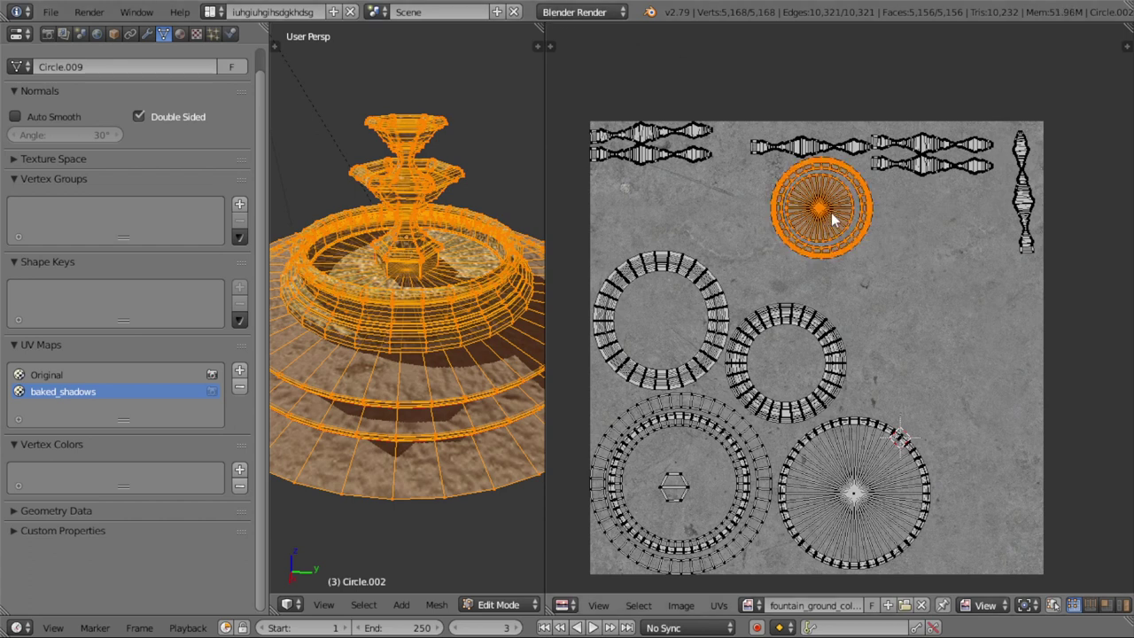
key(g)
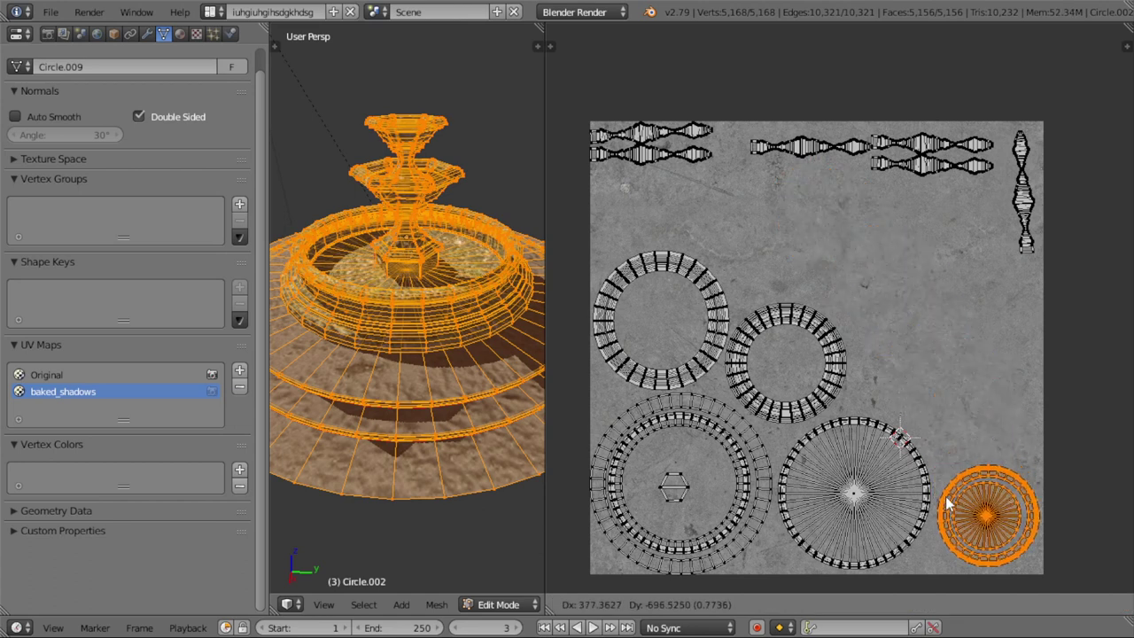
click(984, 457)
key(s)
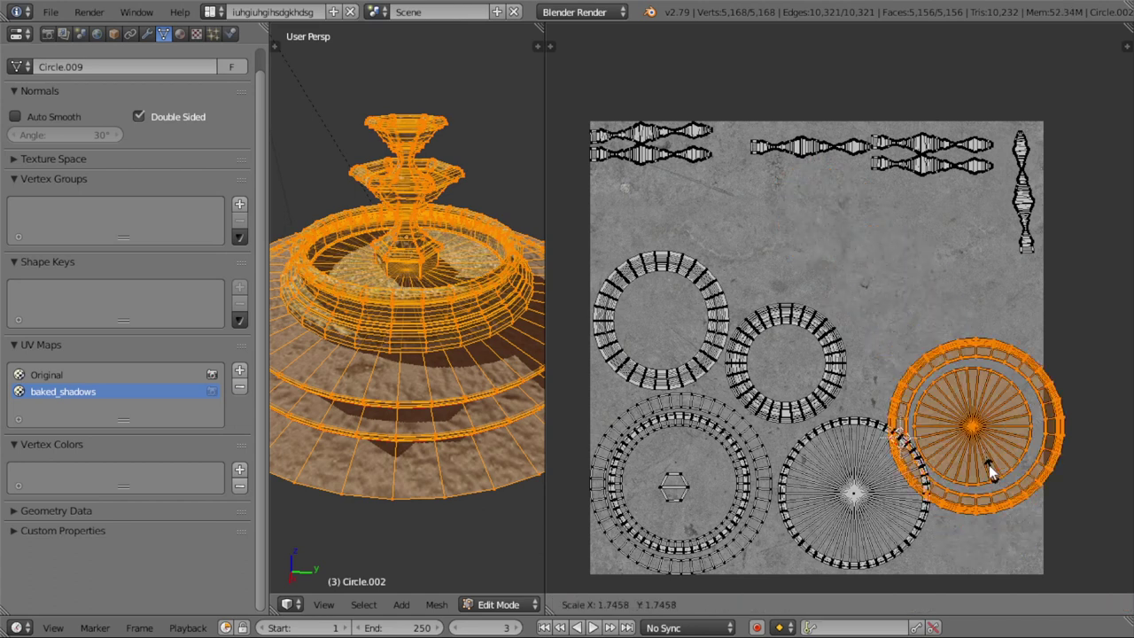
click(994, 483)
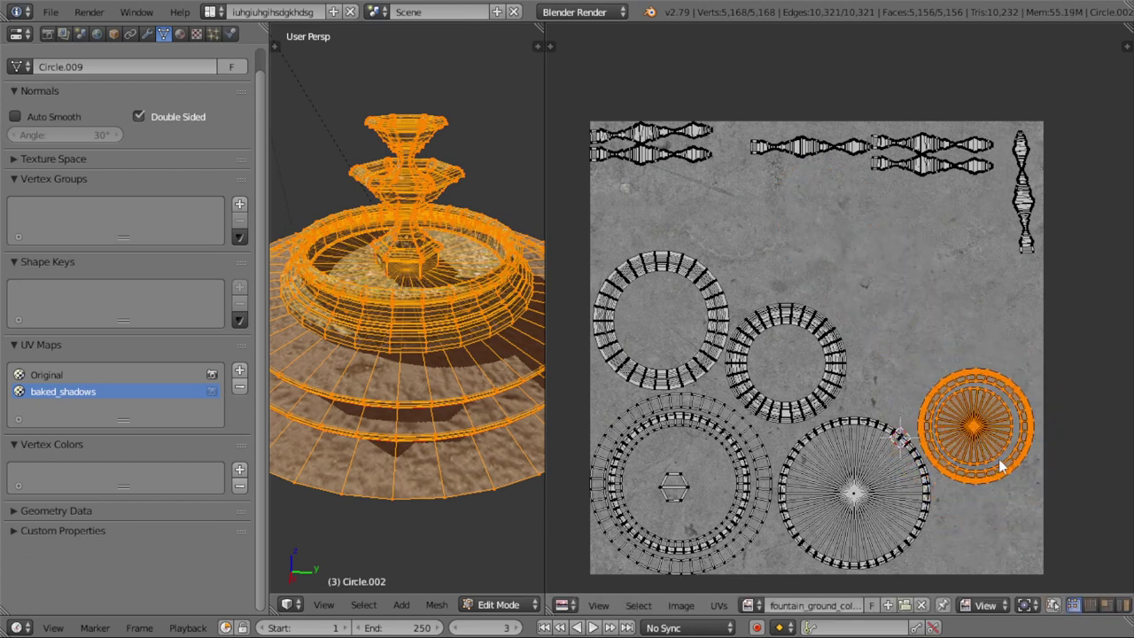
key(a)
- Stand a long strip island upright, move it toward the right side and enlarge it
key(l)
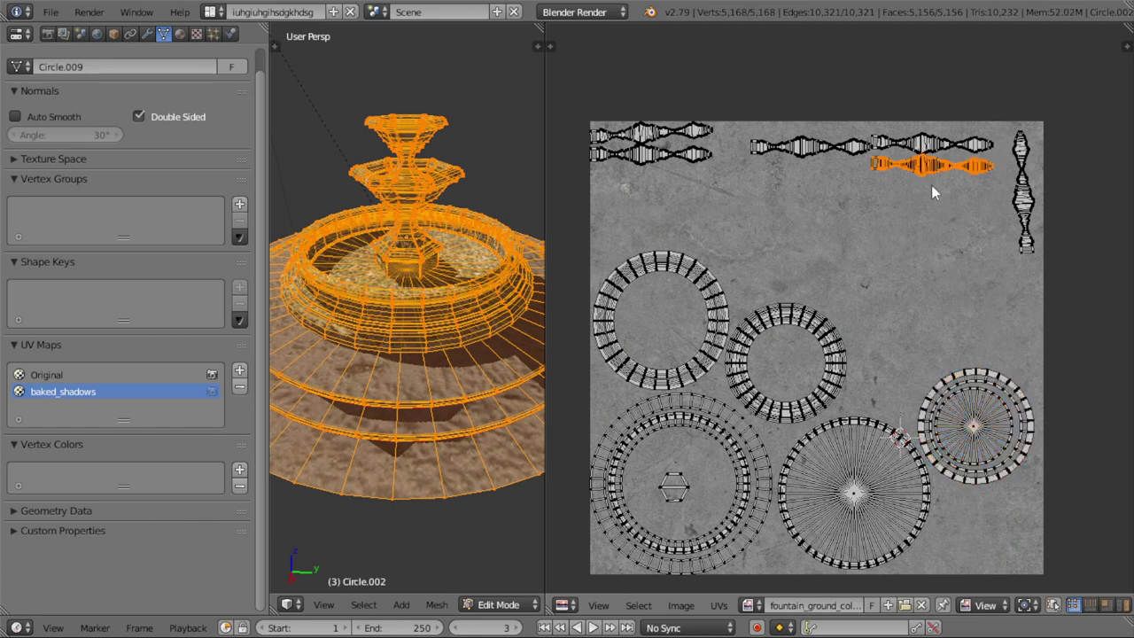
key(r)
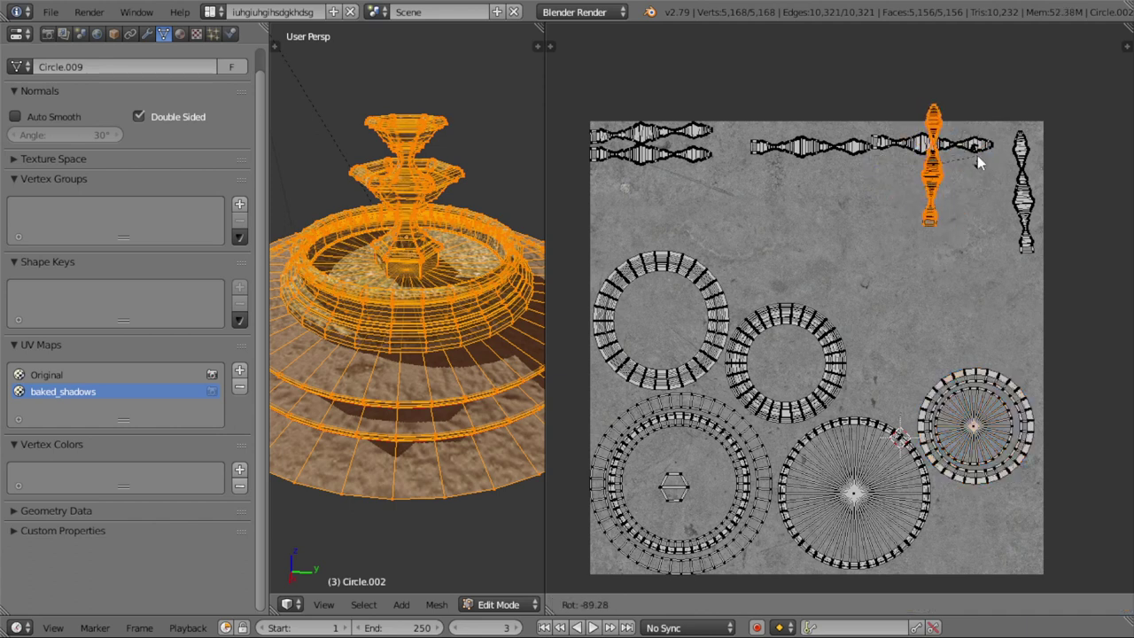
click(977, 155)
key(g)
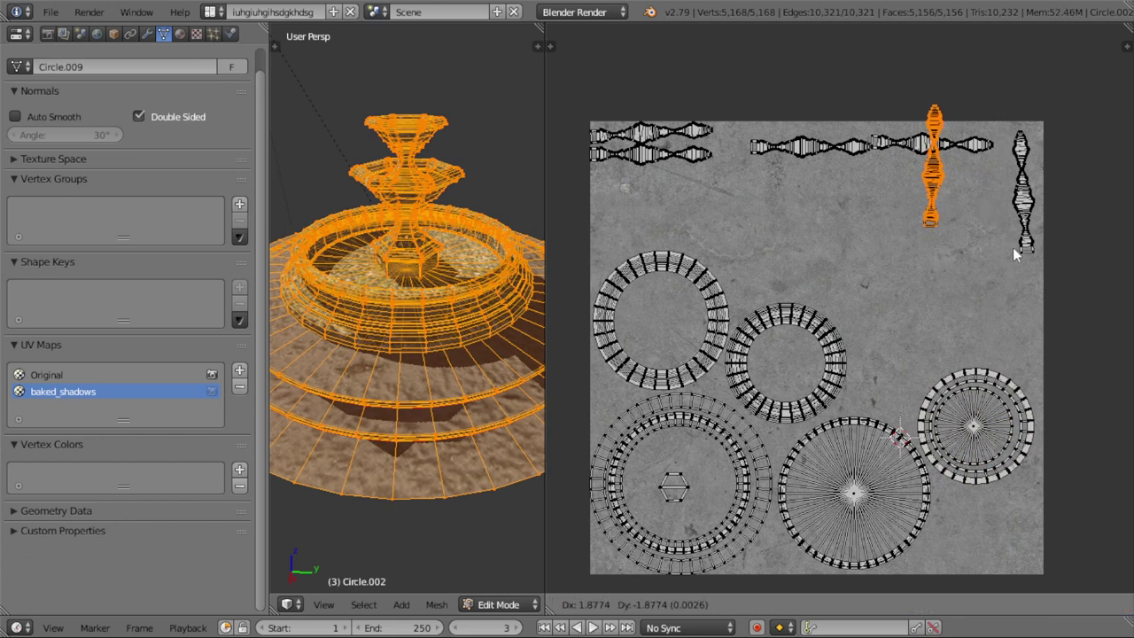
click(1043, 314)
key(s)
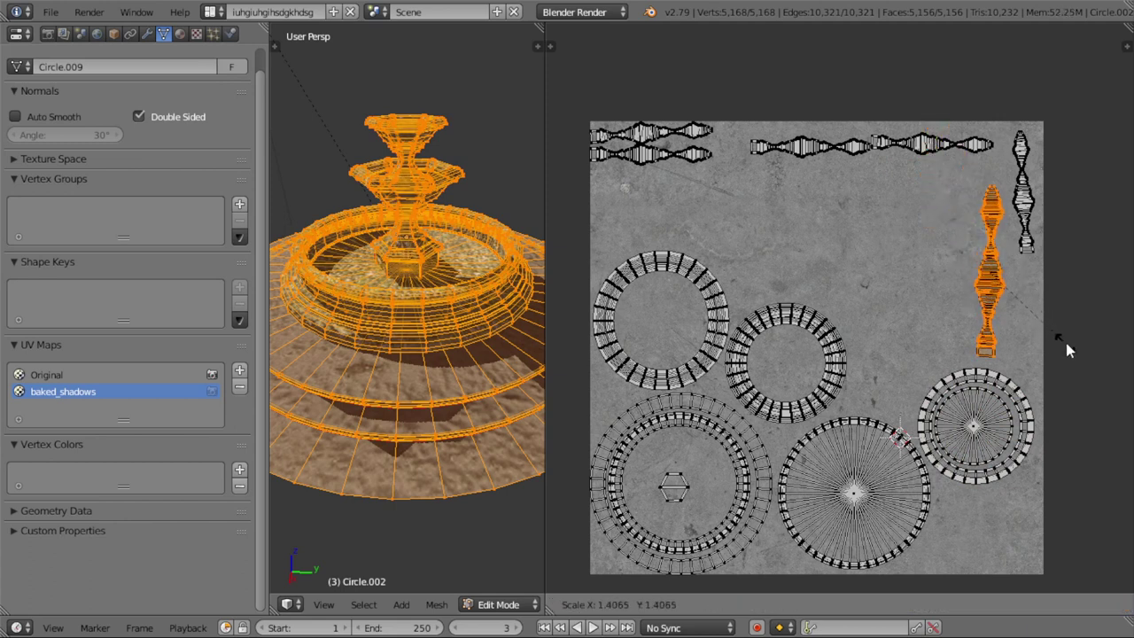
click(1065, 339)
key(a)
- Rotate the top-right strip island toward vertical
key(l)
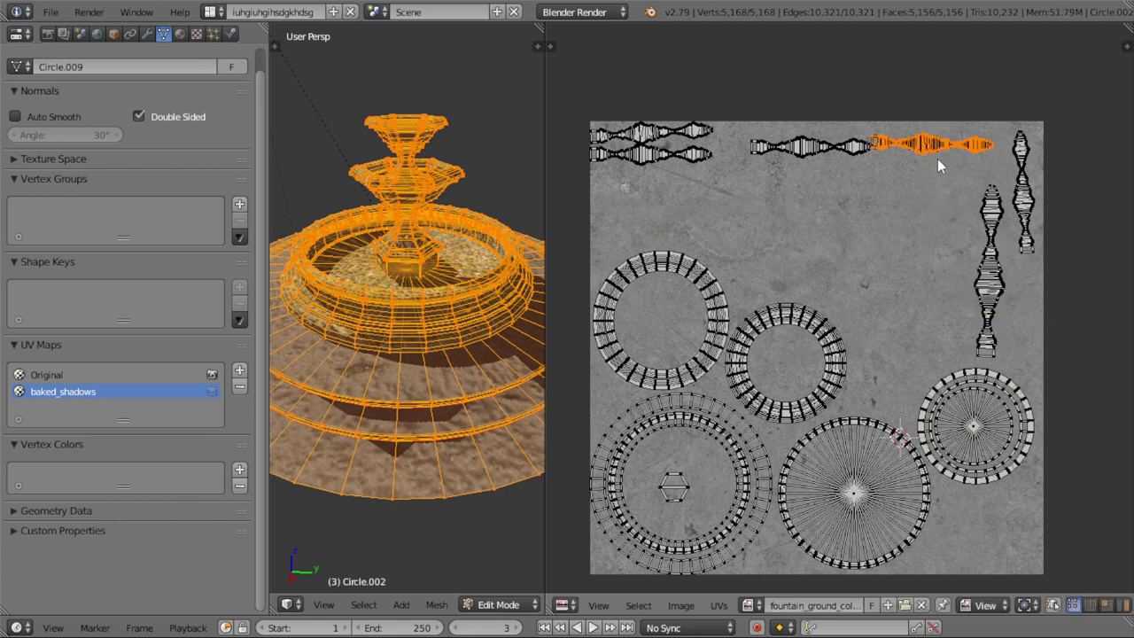
key(r)
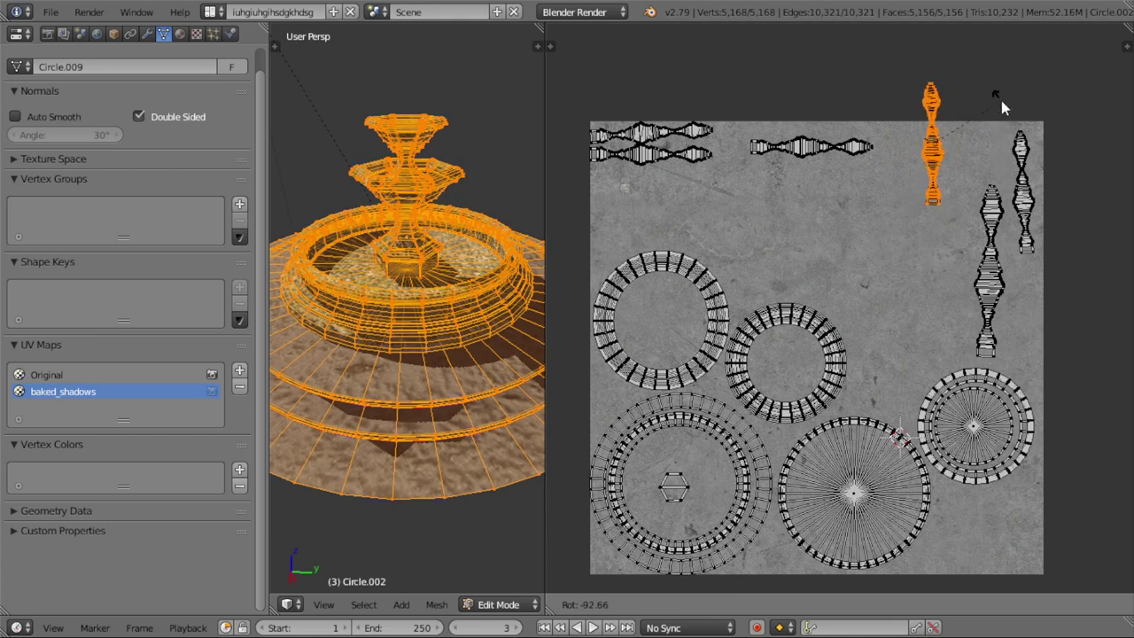
click(1000, 100)
- Scale the rotated strip to about twice its size and place it lower left
key(s)
click(1003, 235)
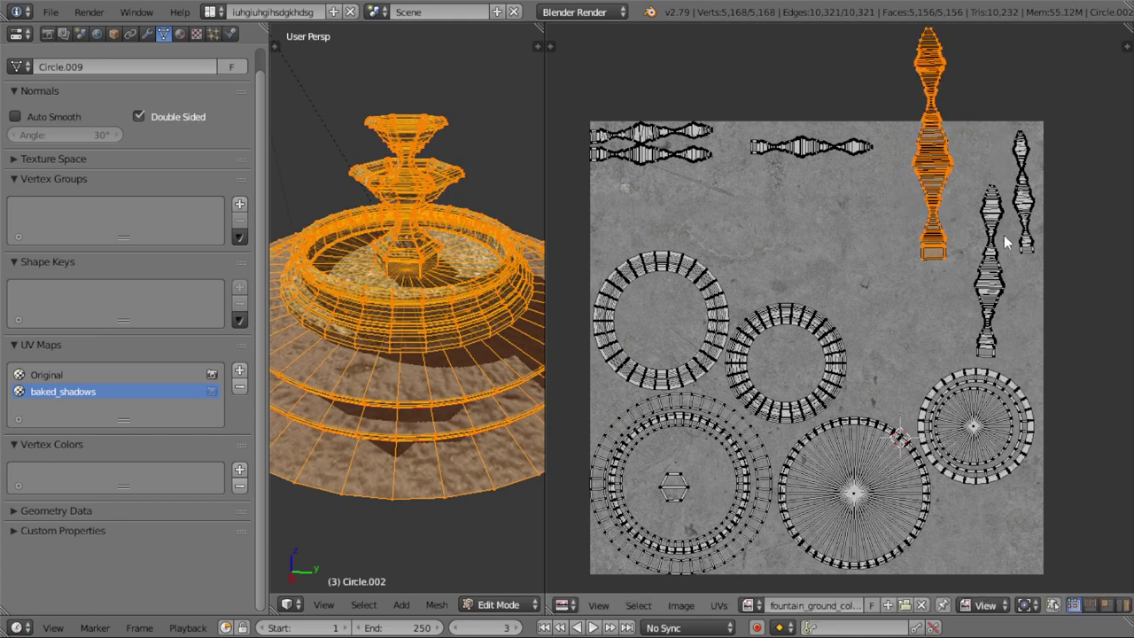
key(g)
click(975, 374)
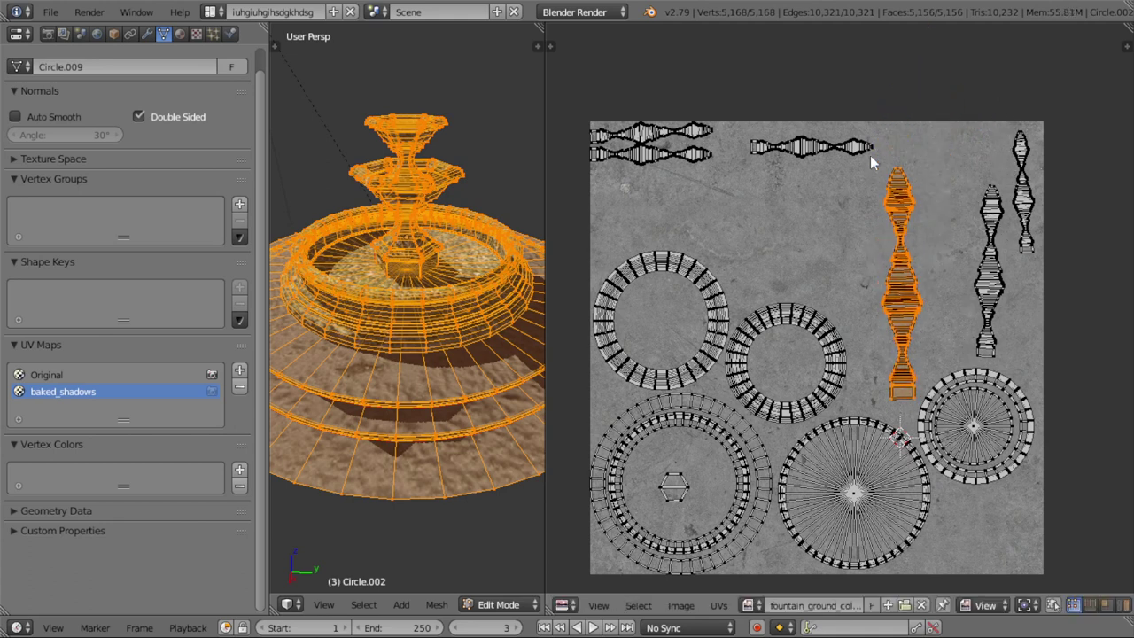
key(a)
- Turn the horizontal strip vertical, enlarge it and place it beside the other upright strips
key(l)
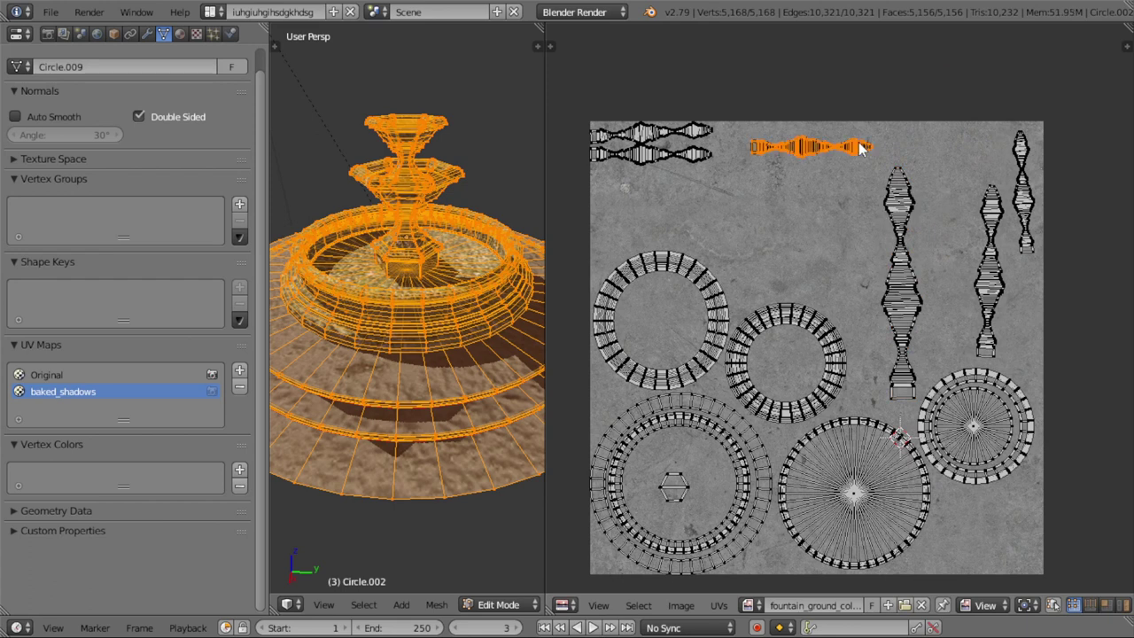
key(r)
click(879, 93)
key(s)
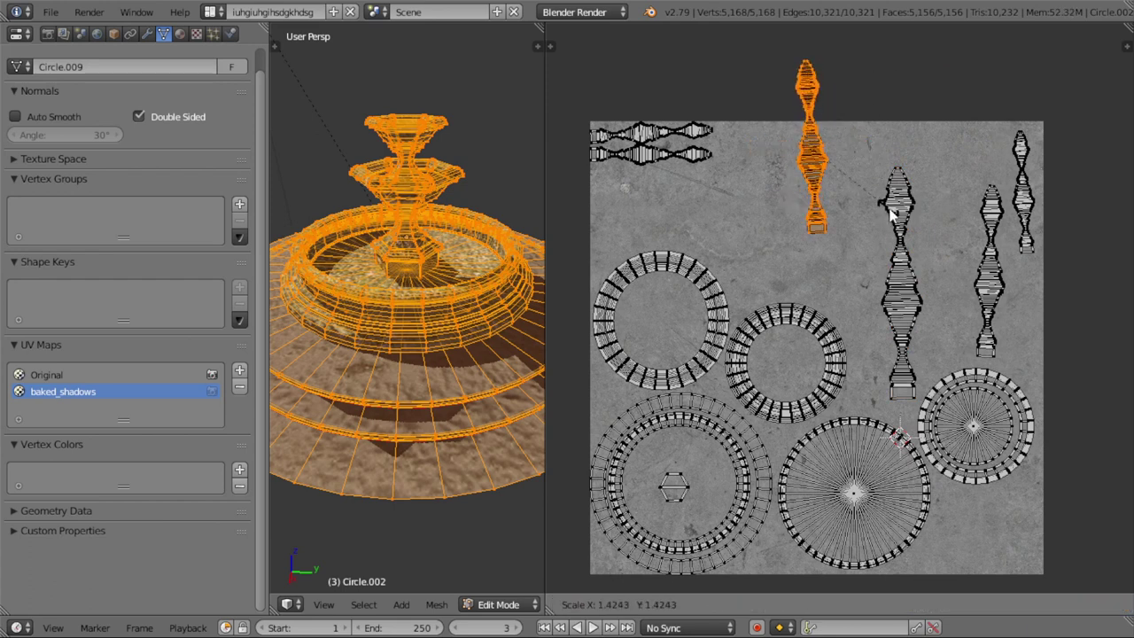
click(892, 212)
key(g)
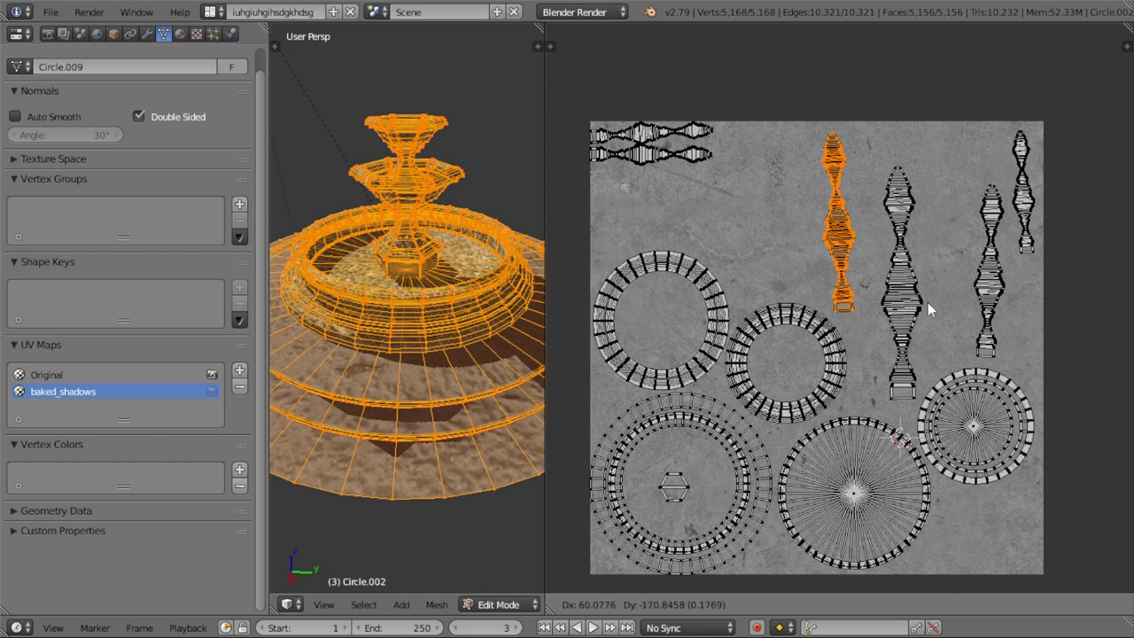
click(928, 302)
click(703, 155)
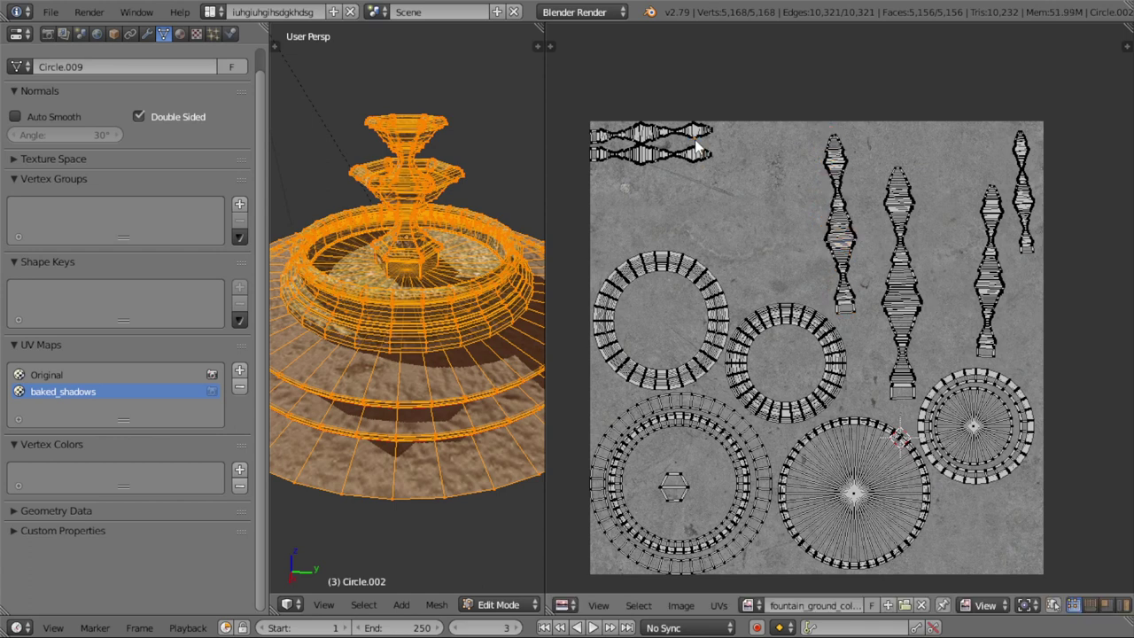
- Enlarge the two top-left strip islands and nudge them slightly right
key(l)
key(g)
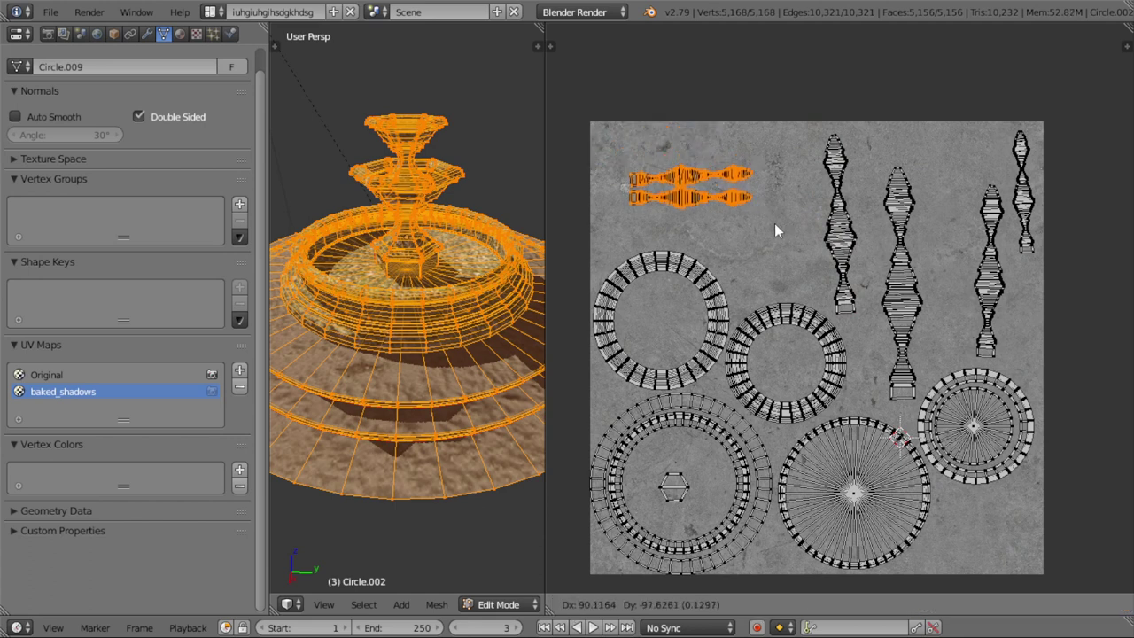
key(s)
click(840, 271)
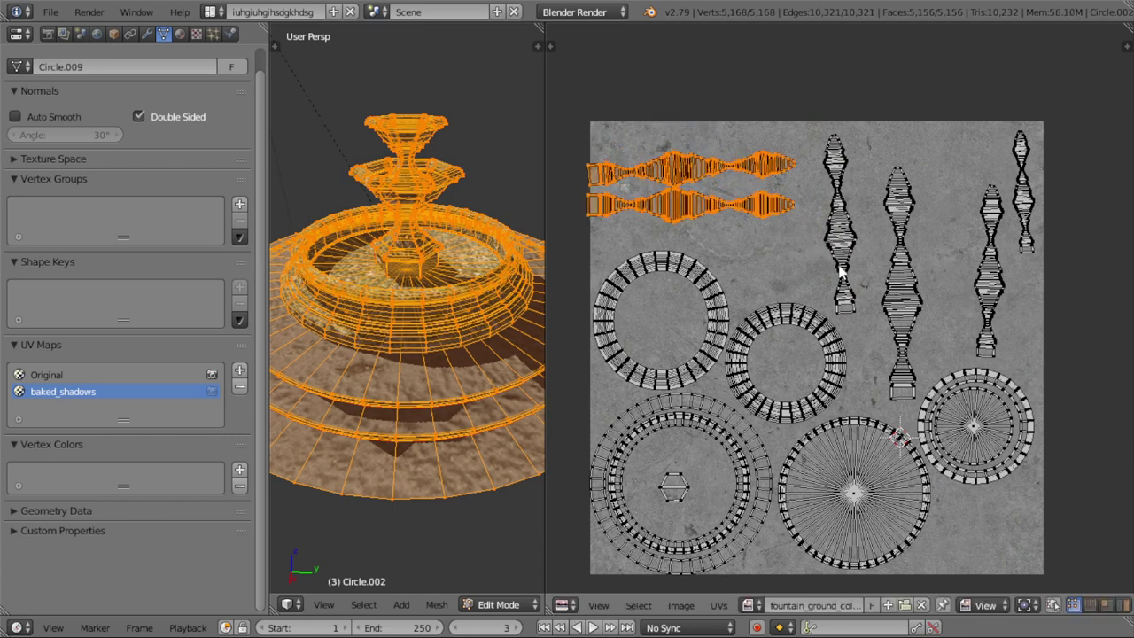
key(g)
click(852, 273)
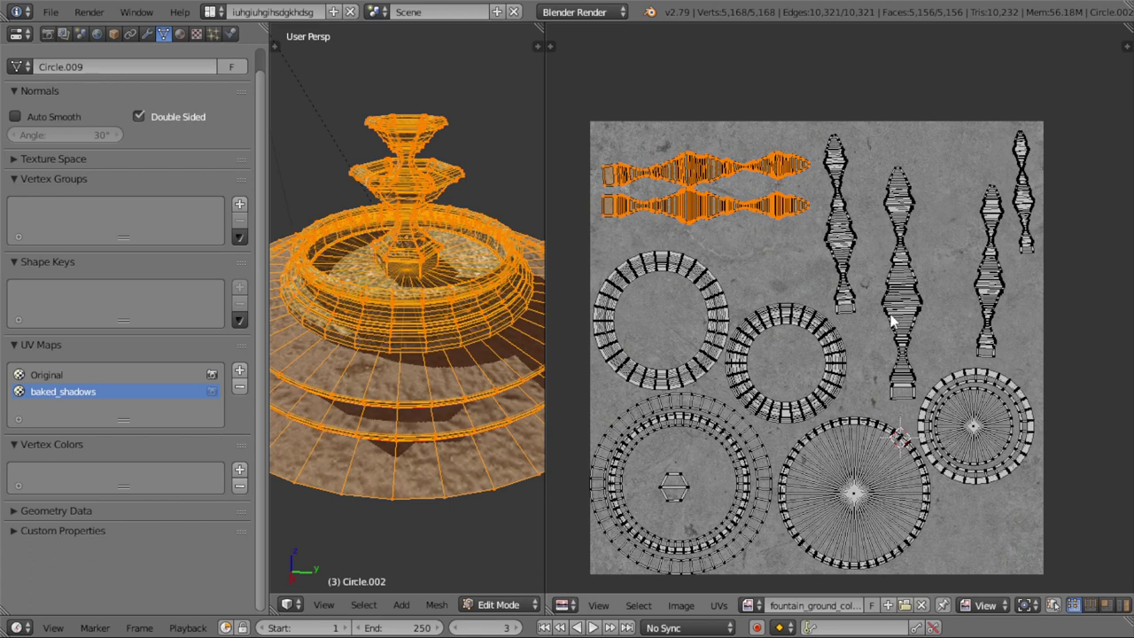
key(a)
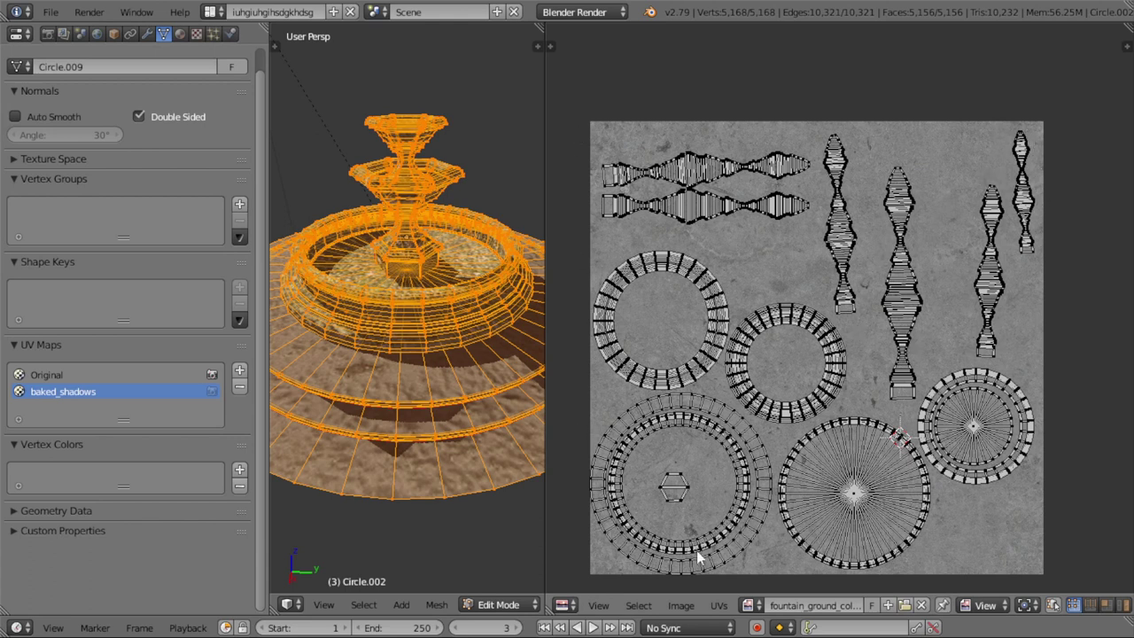
- Create a new blank image named Untitled with width and height 1024*2 (2048 px)
click(695, 603)
click(705, 594)
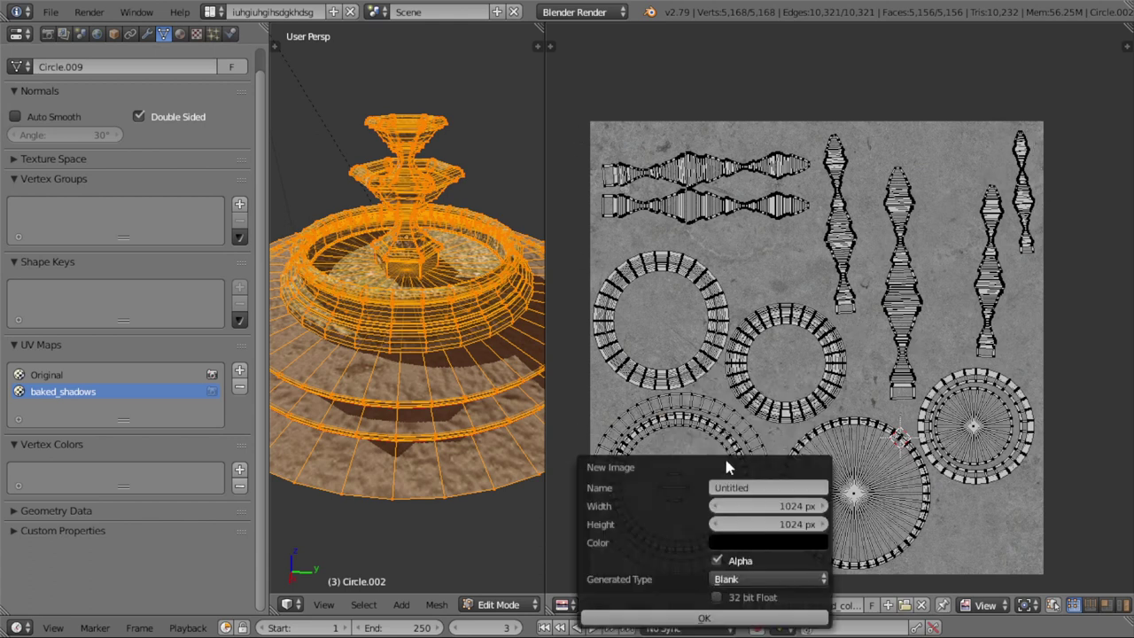
click(745, 487)
click(779, 508)
click(780, 507)
text(*2)
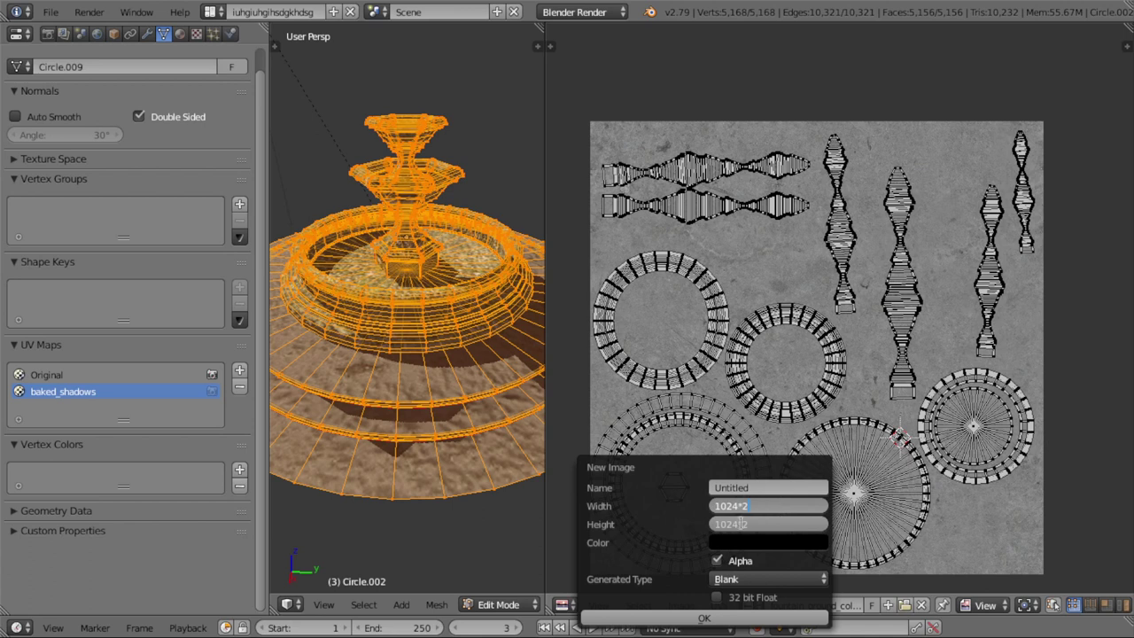
key(Return)
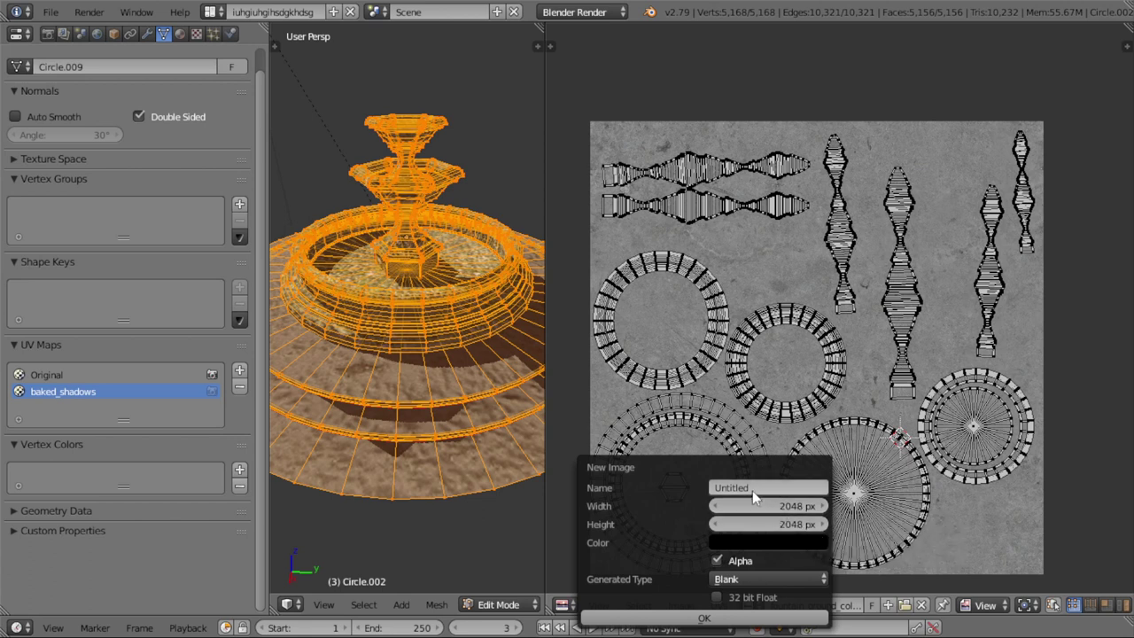
click(700, 619)
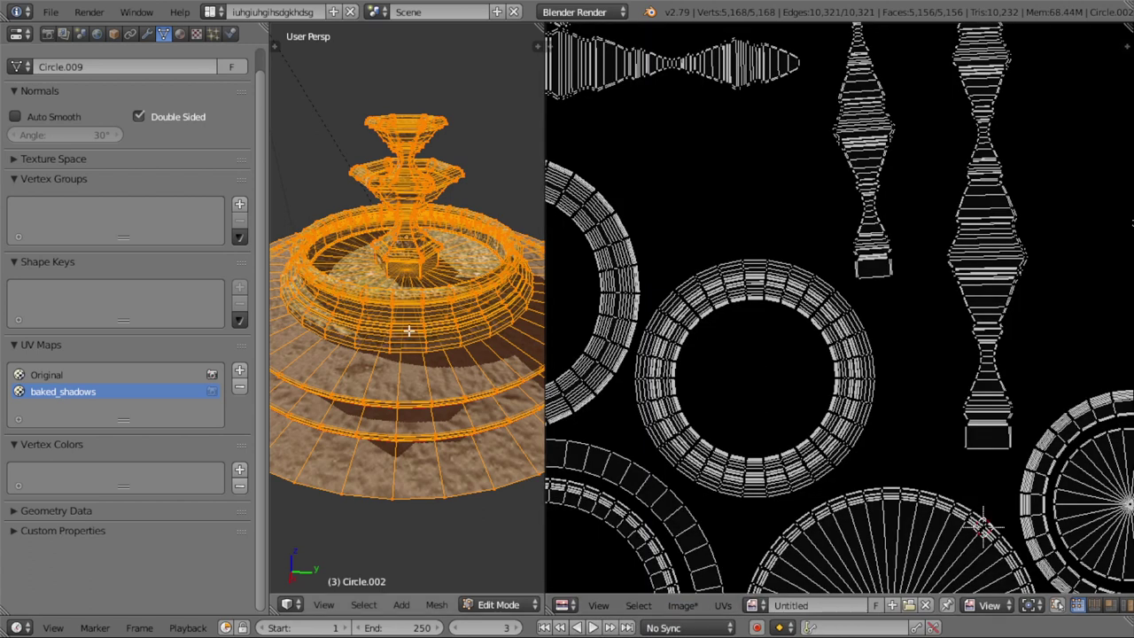
- Fit the new image in view, keep textured shading, and reselect all baked_shadows UV islands
key(Home)
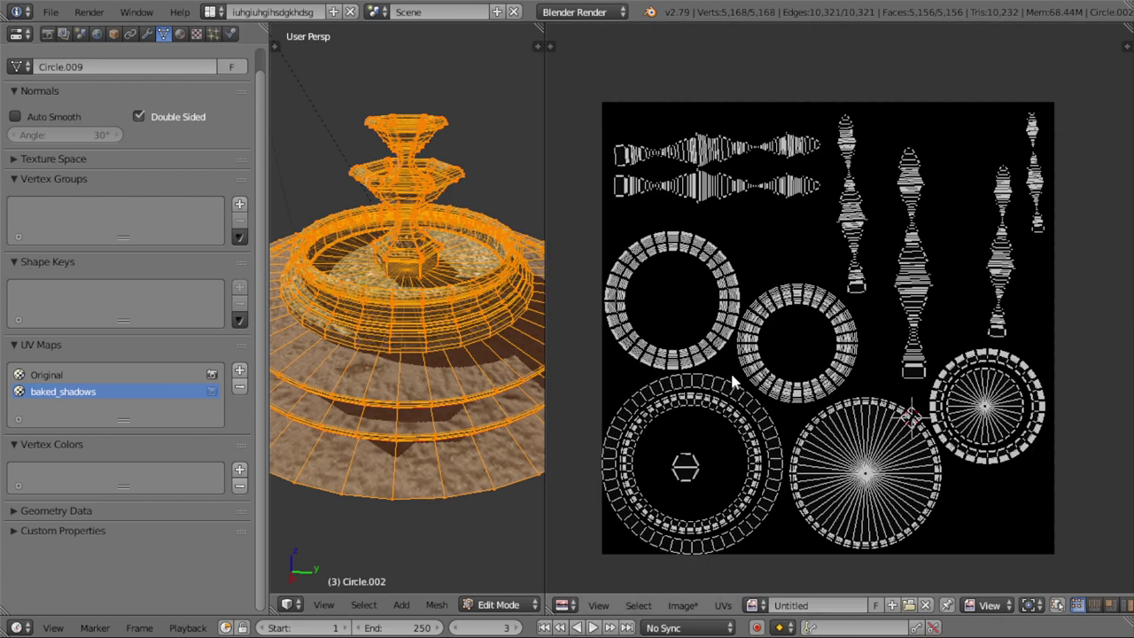
key(alt+a)
key(Escape)
scroll(470, 602, down, 3)
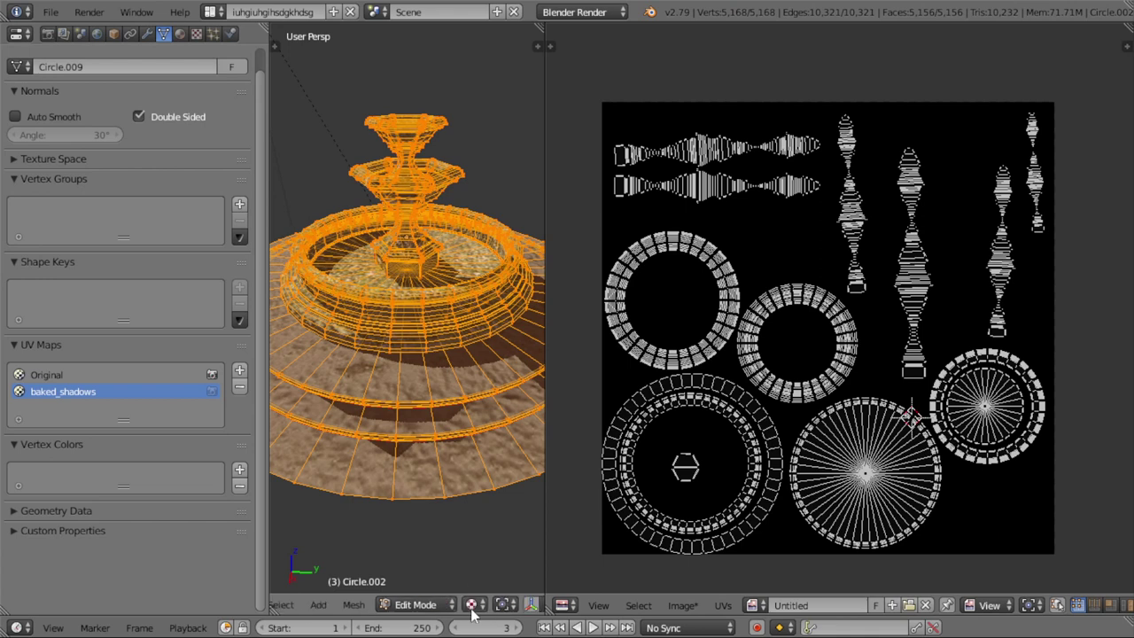
click(472, 604)
click(494, 523)
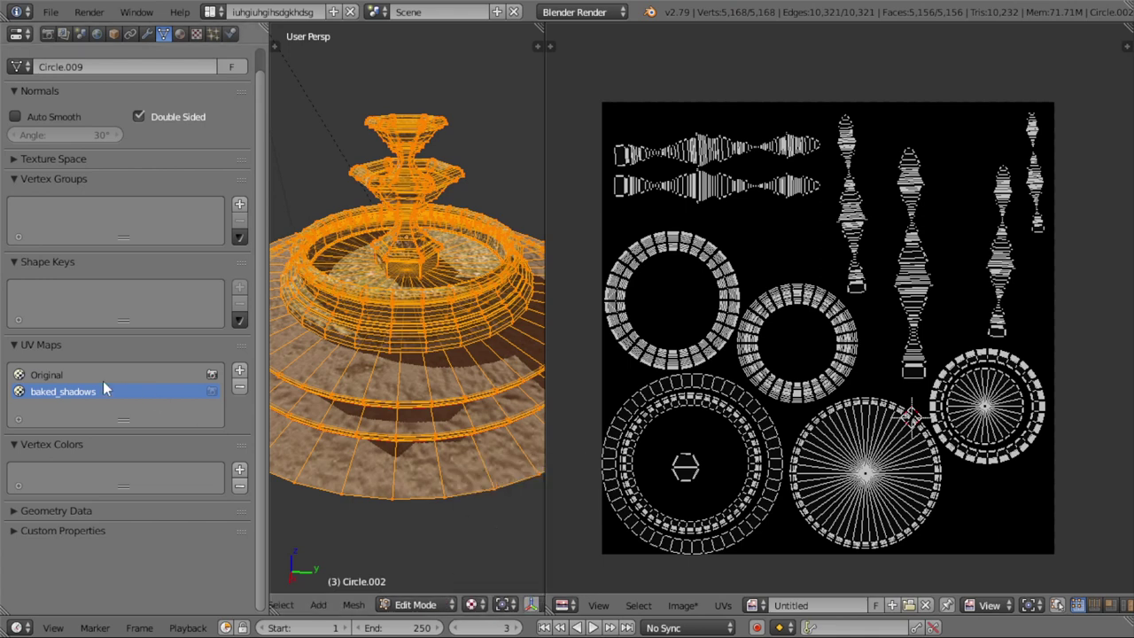
click(73, 379)
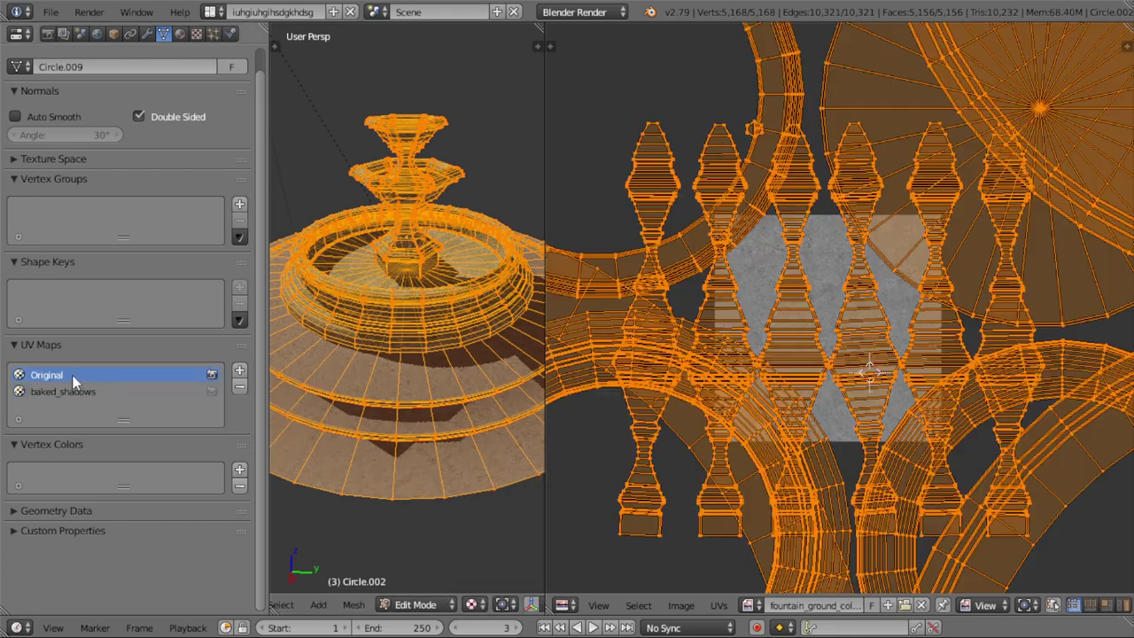
click(75, 390)
key(a)
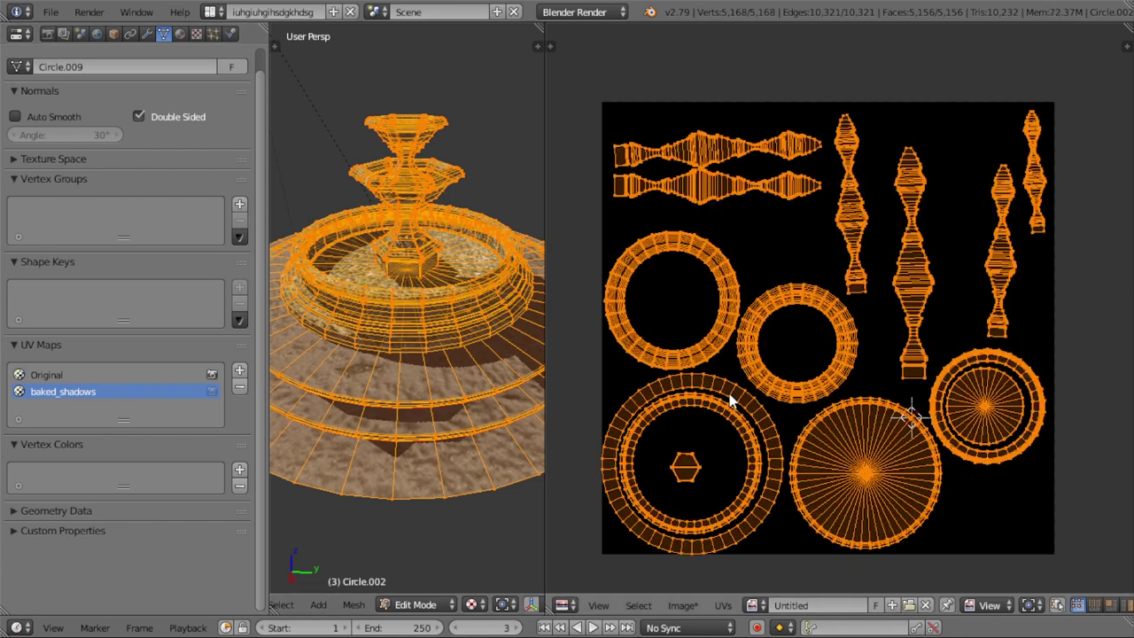
- Show the Material properties, return to Object Mode, and widen the 3D view beside the image editor
click(180, 34)
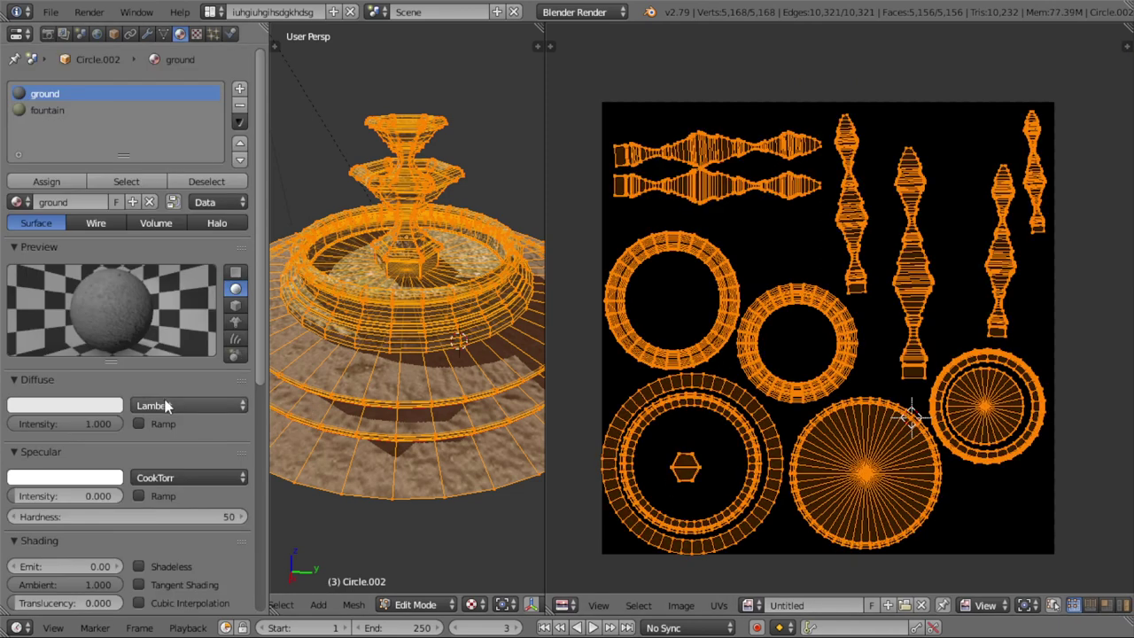
click(468, 416)
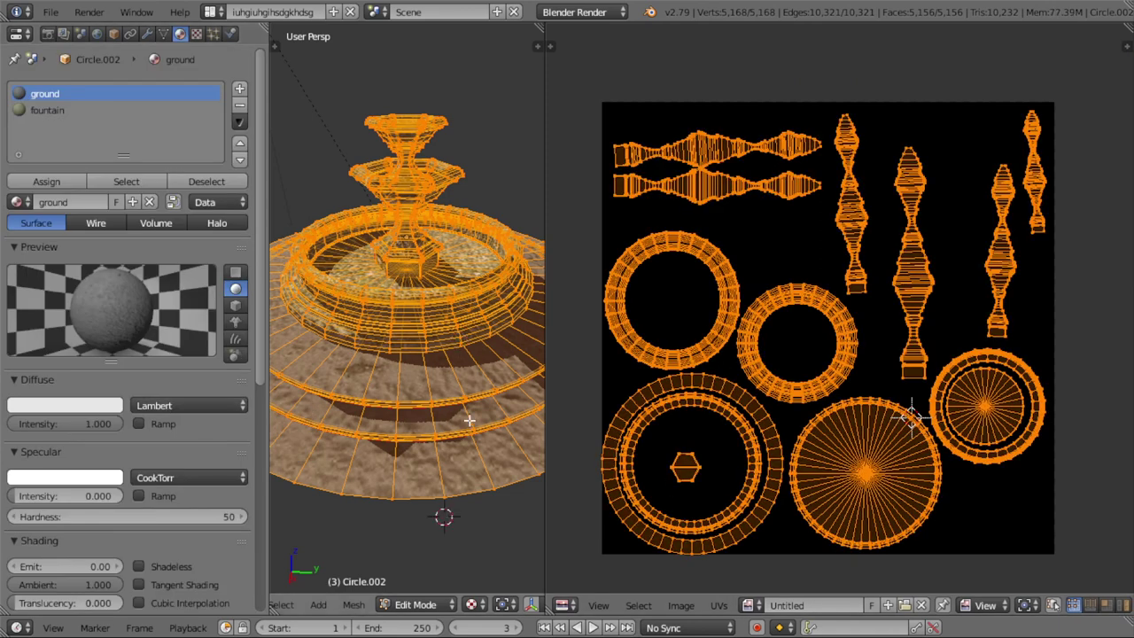
scroll(467, 416, down, 3)
key(Tab)
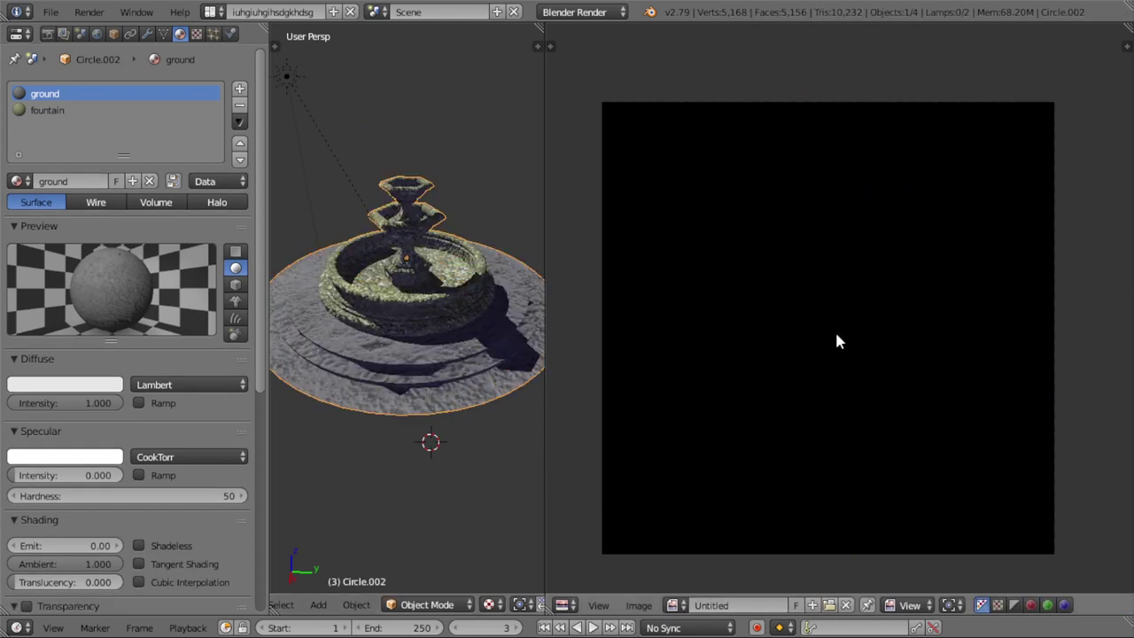
key(Tab)
key(Tab)
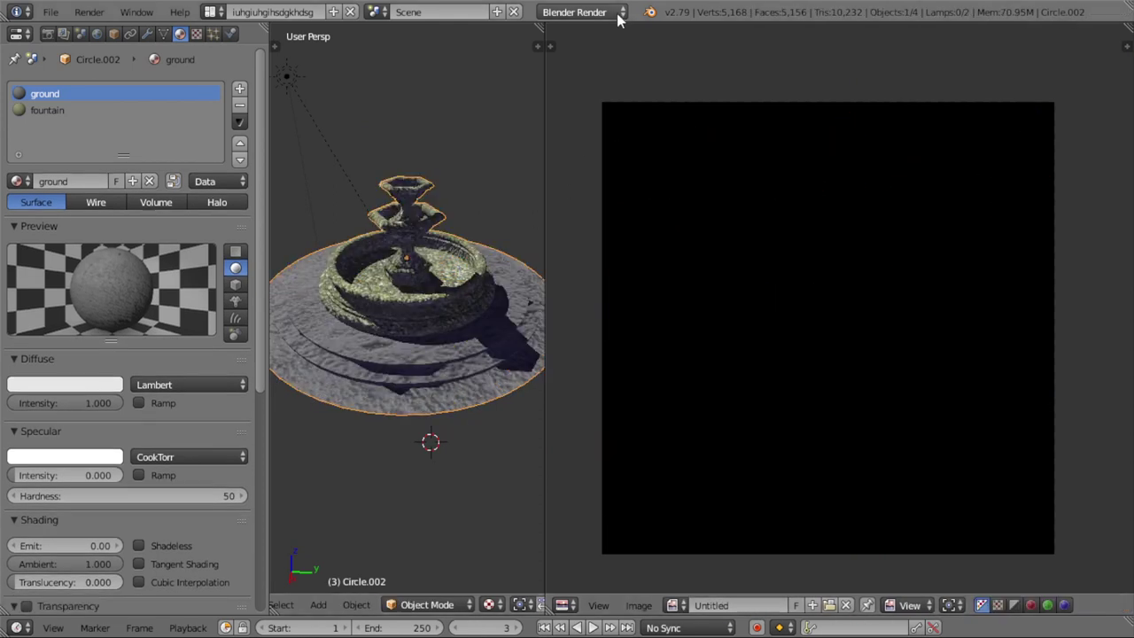
middle_drag(430, 96, 366, 111)
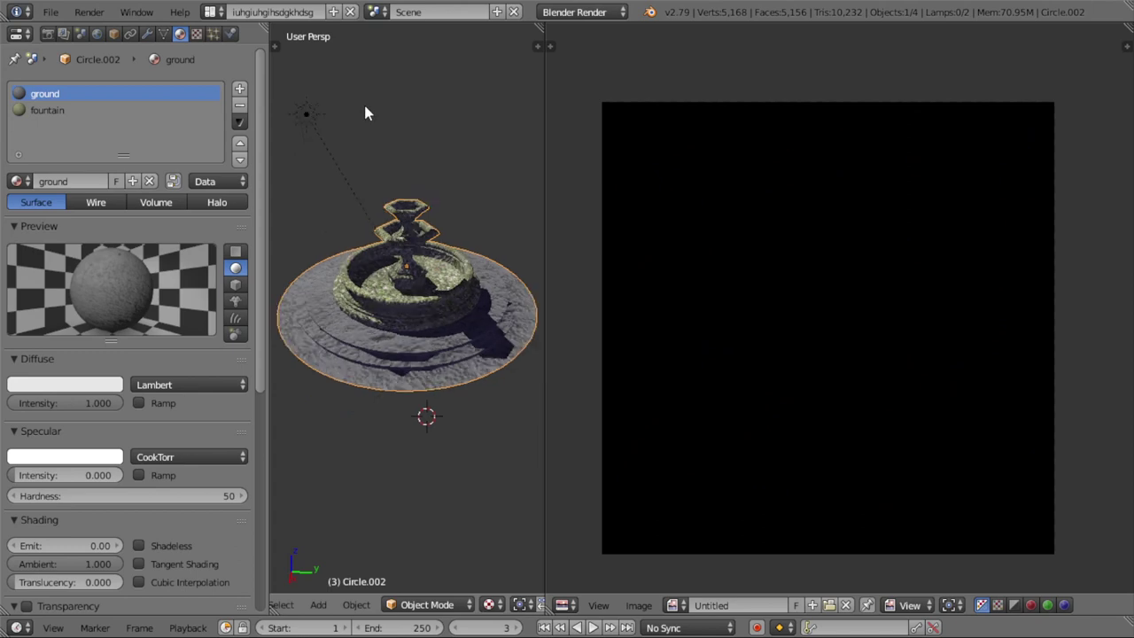
drag(543, 327, 733, 329)
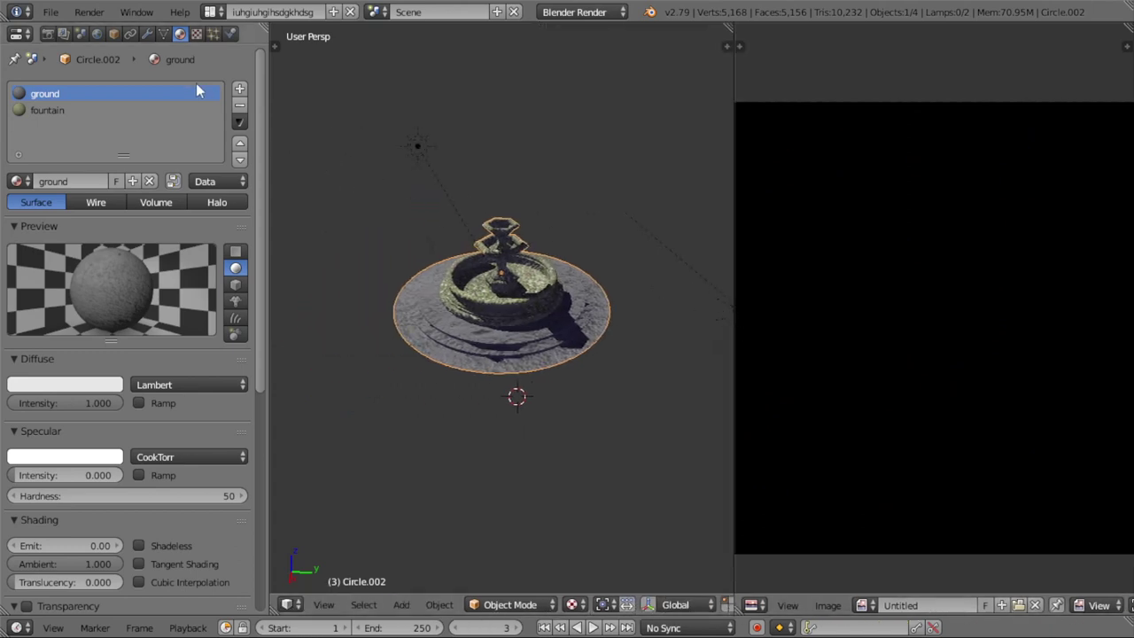
- Raise the World's raytrace Gather Samples to 16
click(95, 34)
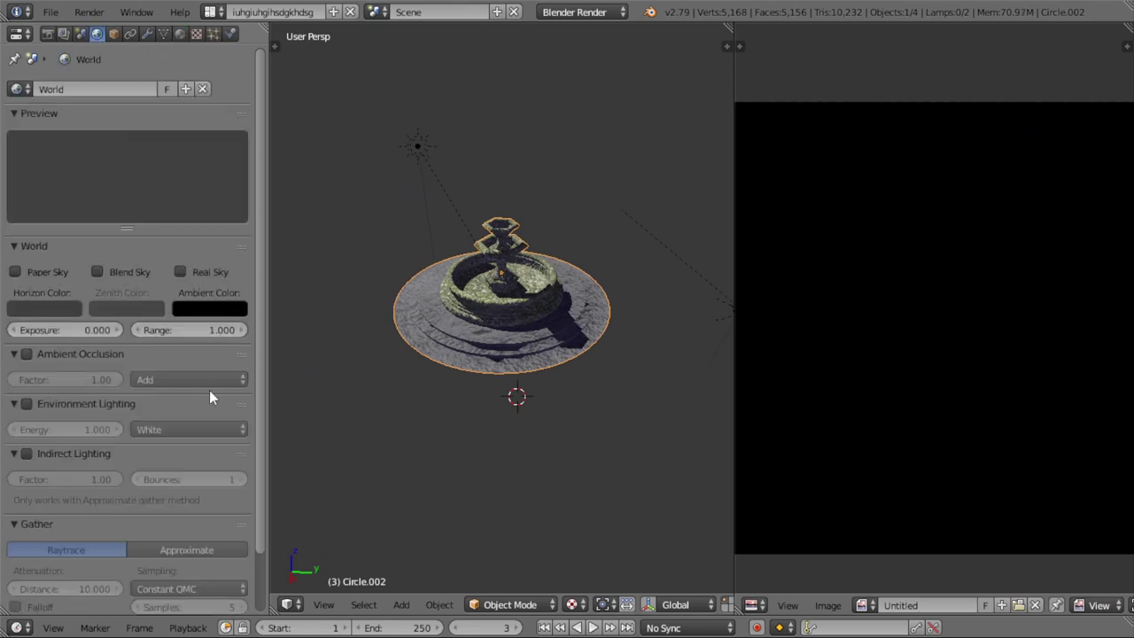
scroll(210, 393, down, 2)
click(245, 542)
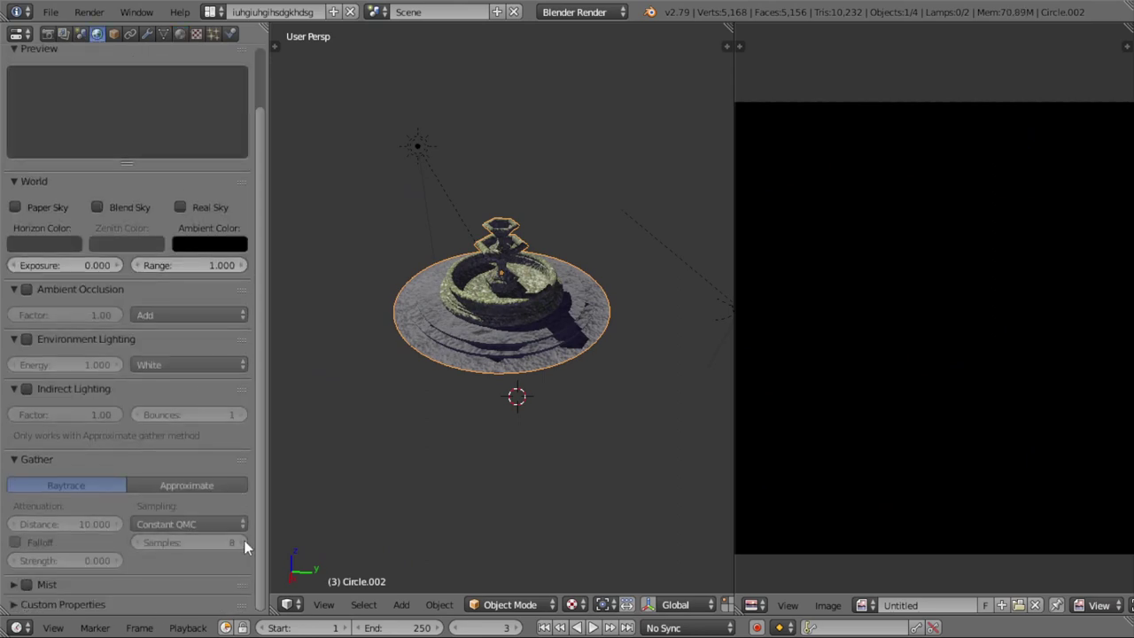
click(245, 542)
click(244, 542)
click(245, 542)
click(241, 543)
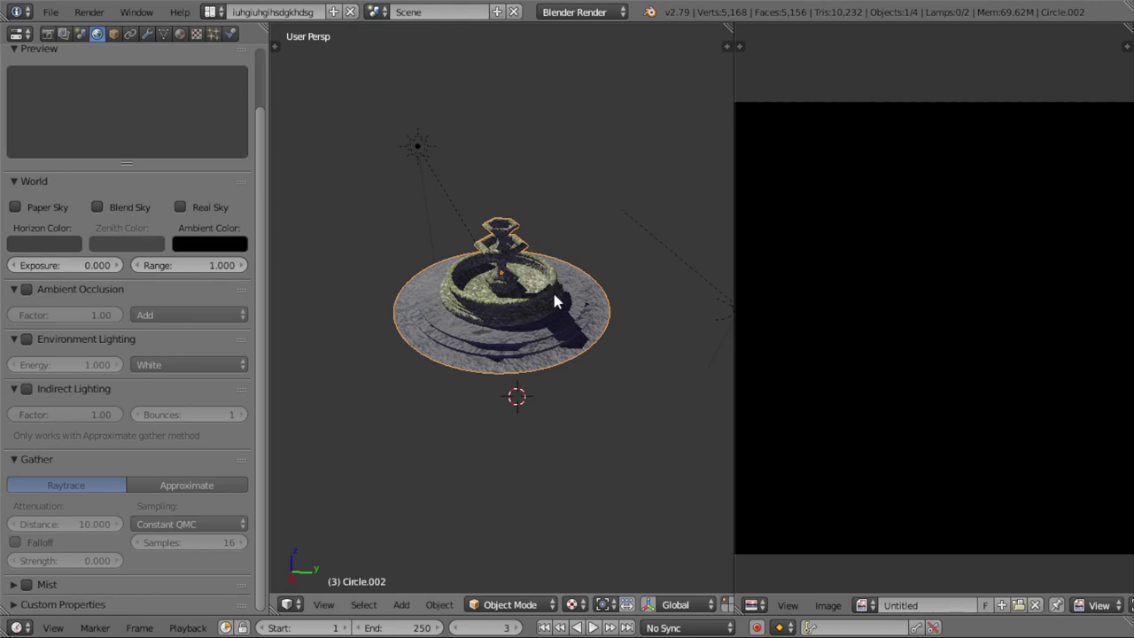
scroll(553, 296, up, 3)
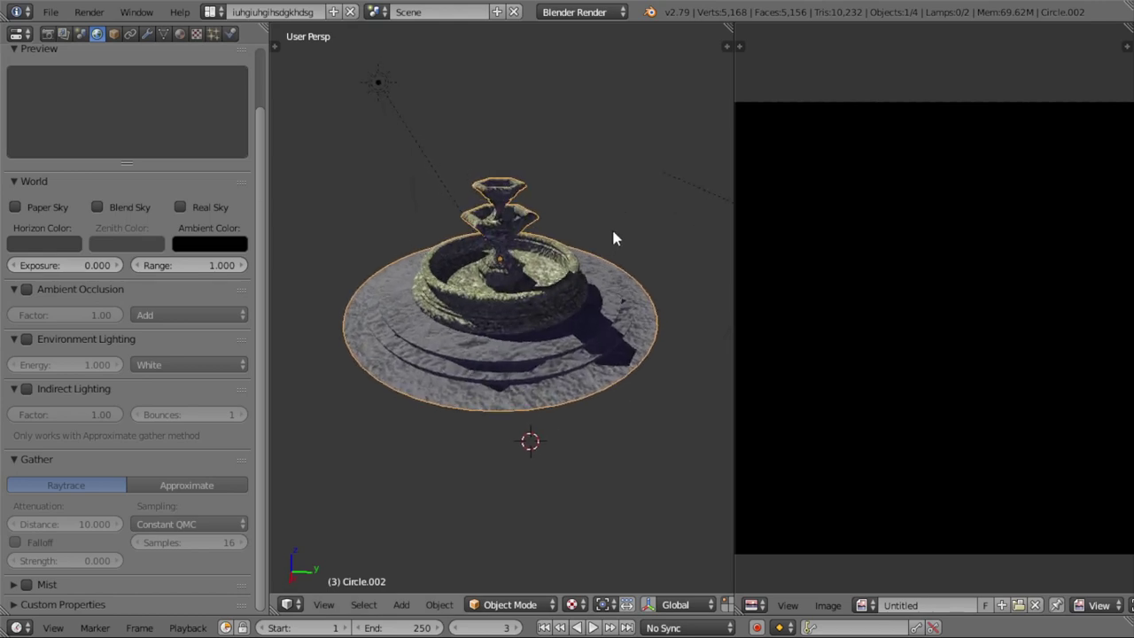
- Expand the Bake panel in the Render settings
click(48, 34)
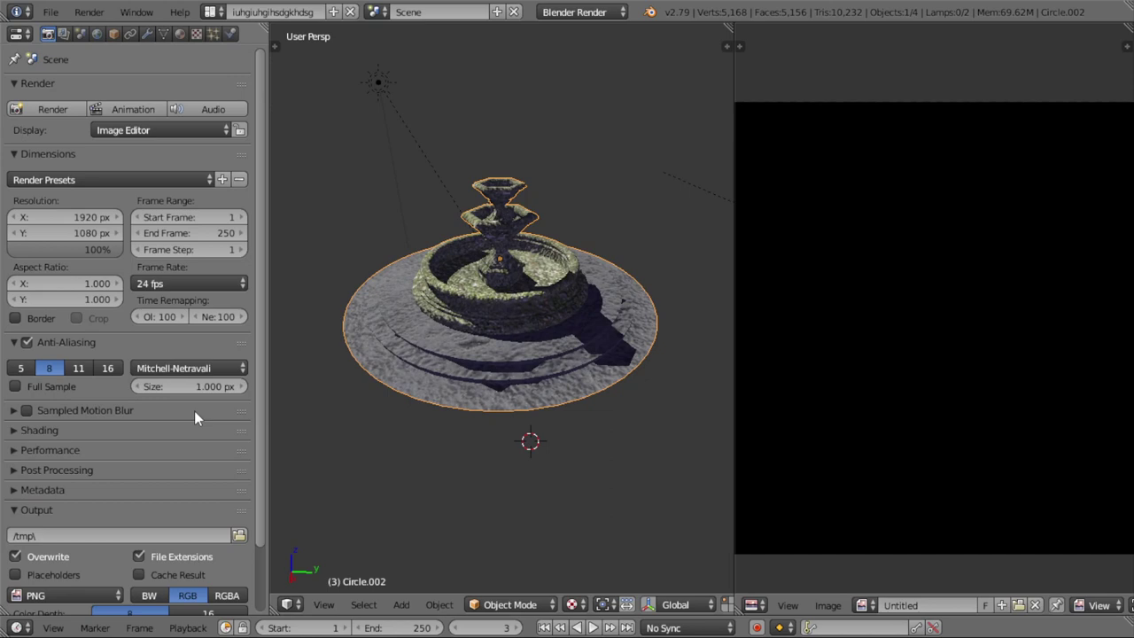
scroll(119, 464, down, 3)
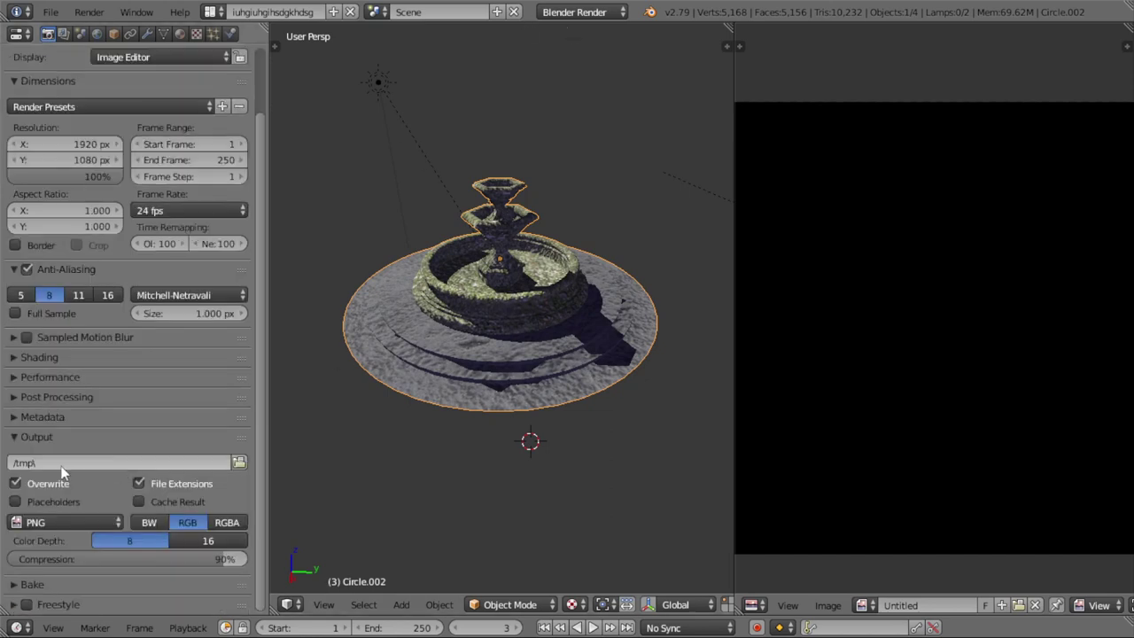
click(36, 437)
click(48, 457)
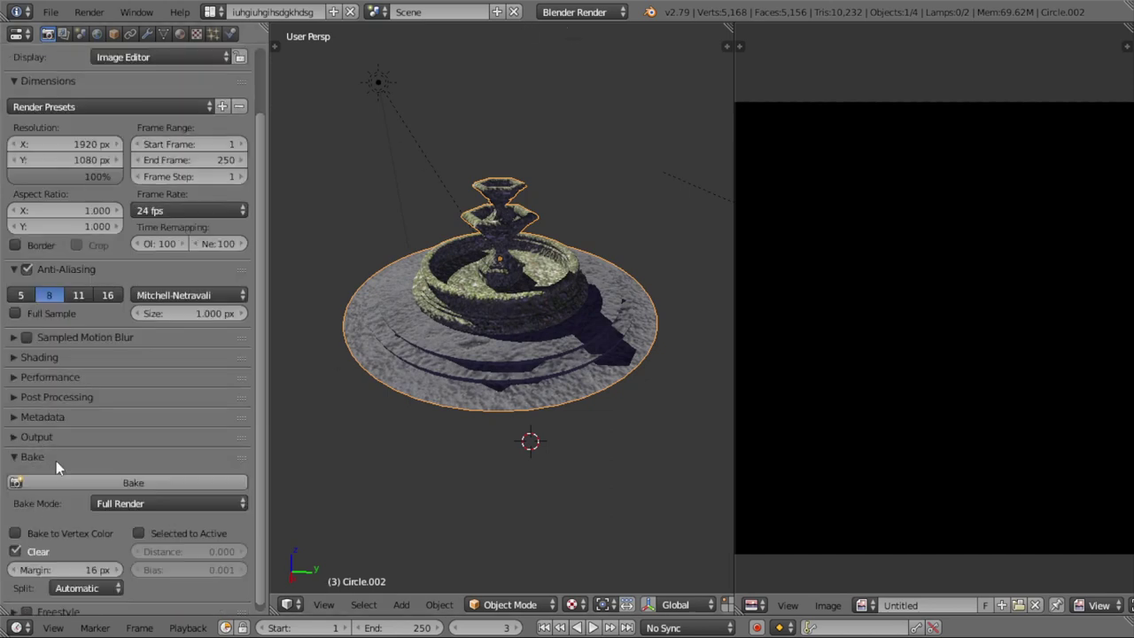
- Set Bake Mode to Ambient Occlusion with Normalized enabled
click(128, 503)
click(126, 468)
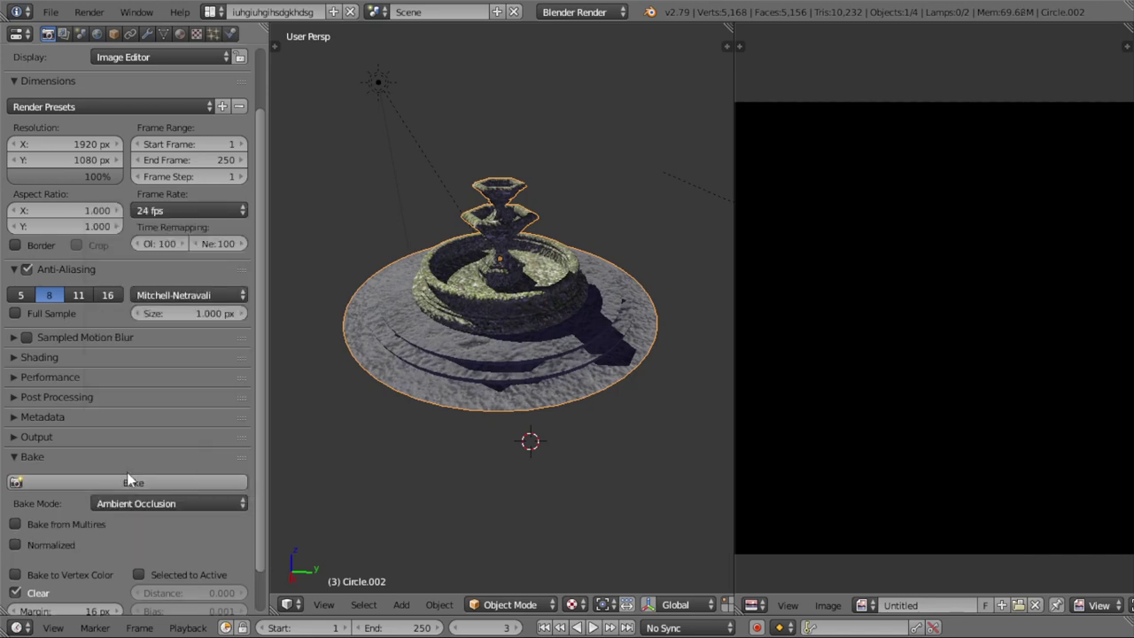
click(138, 503)
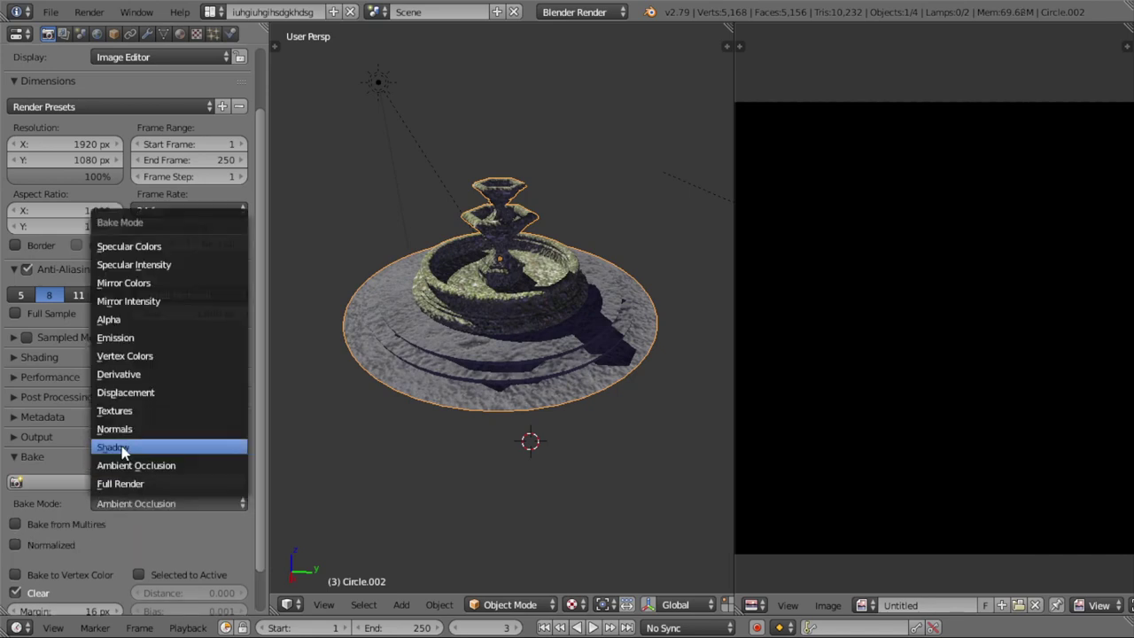
click(137, 469)
click(57, 542)
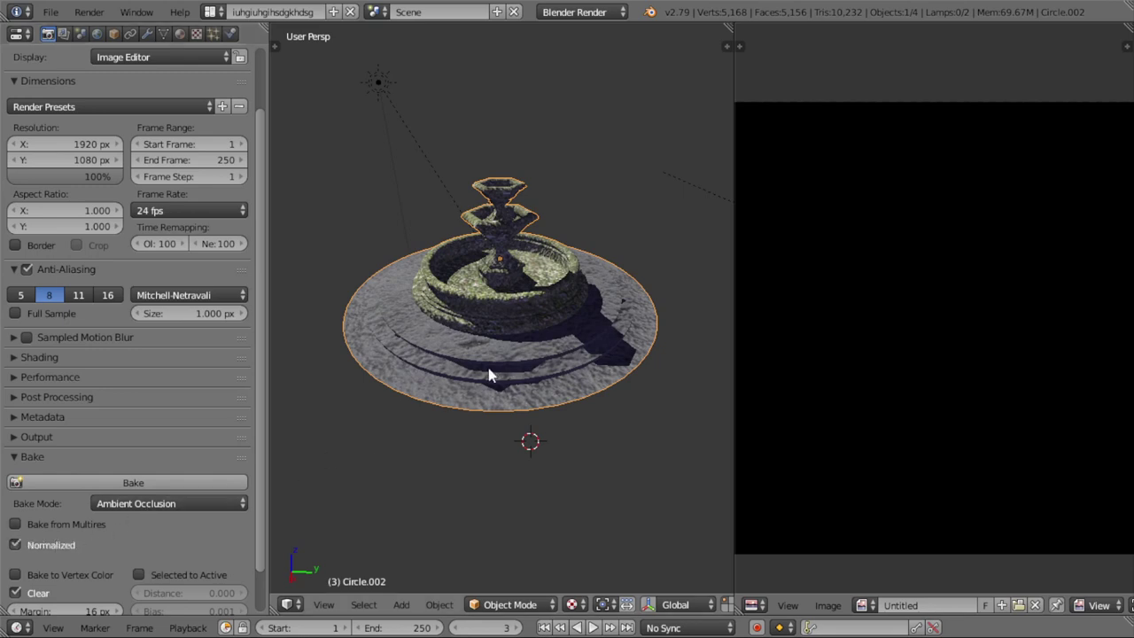
drag(260, 512, 259, 563)
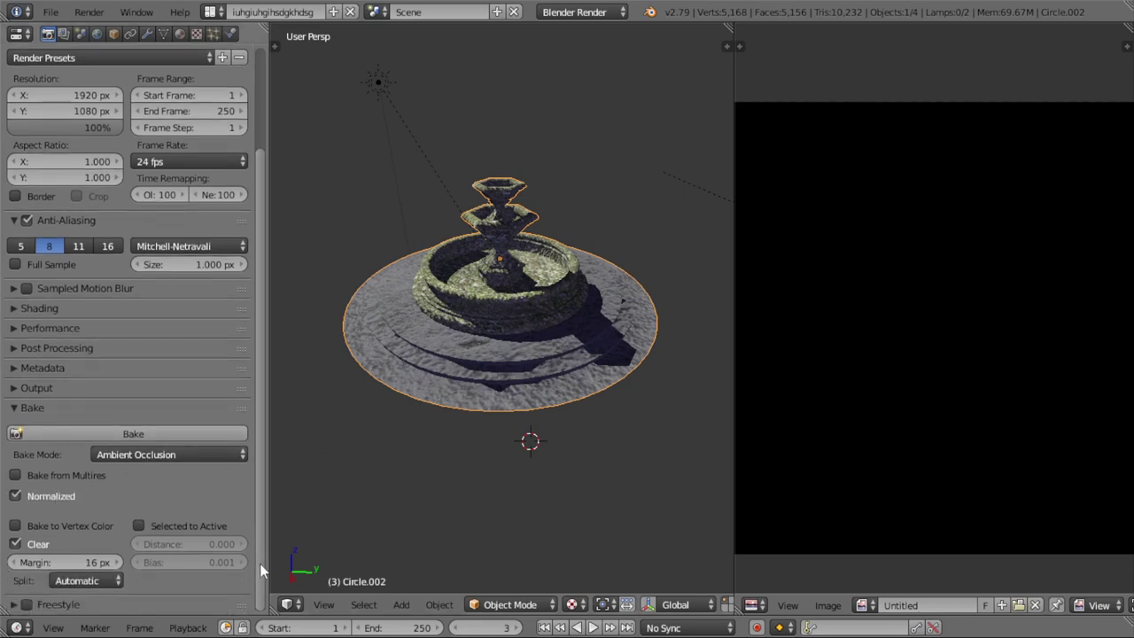
- Bake the ambient occlusion and inspect the result in the UV/Image Editor
click(181, 439)
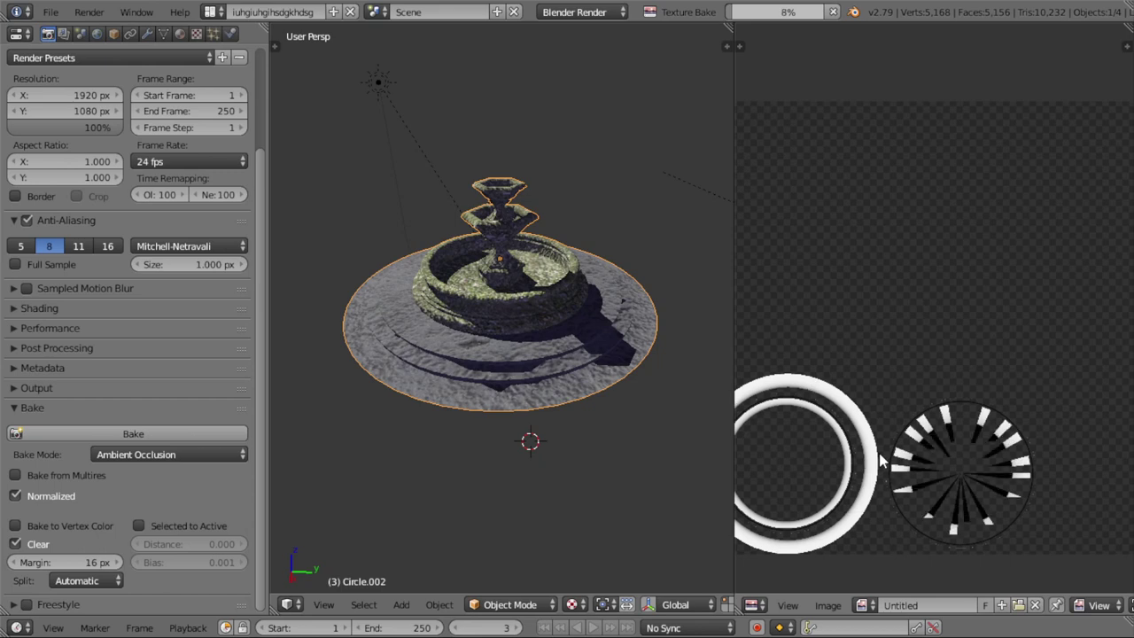
scroll(882, 460, up, 1)
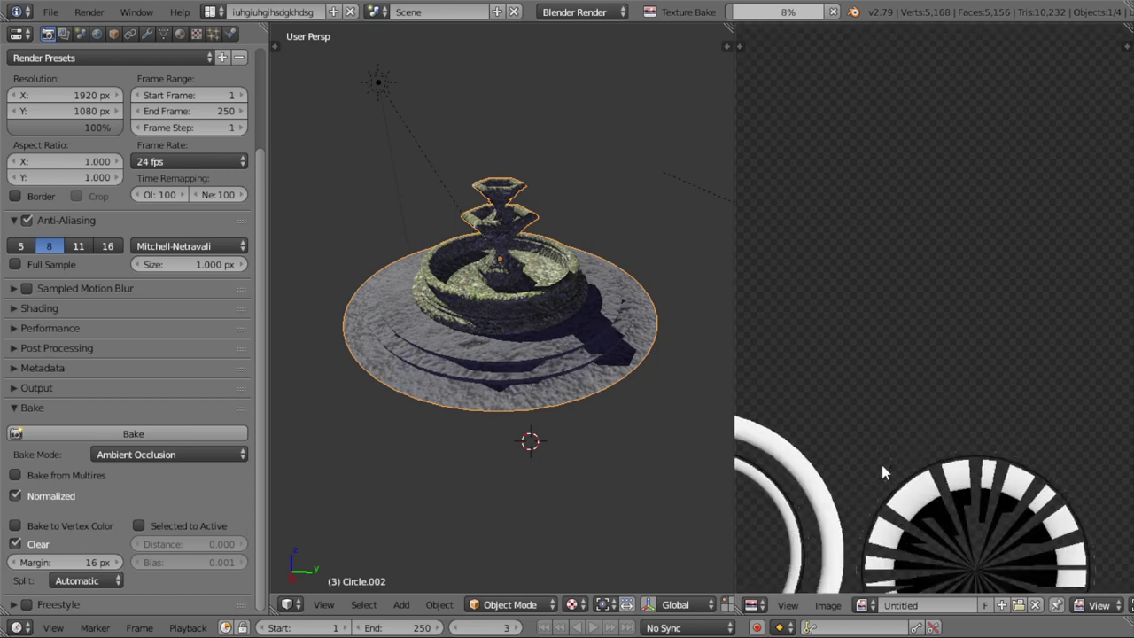
scroll(883, 470, up, 1)
scroll(883, 472, down, 1)
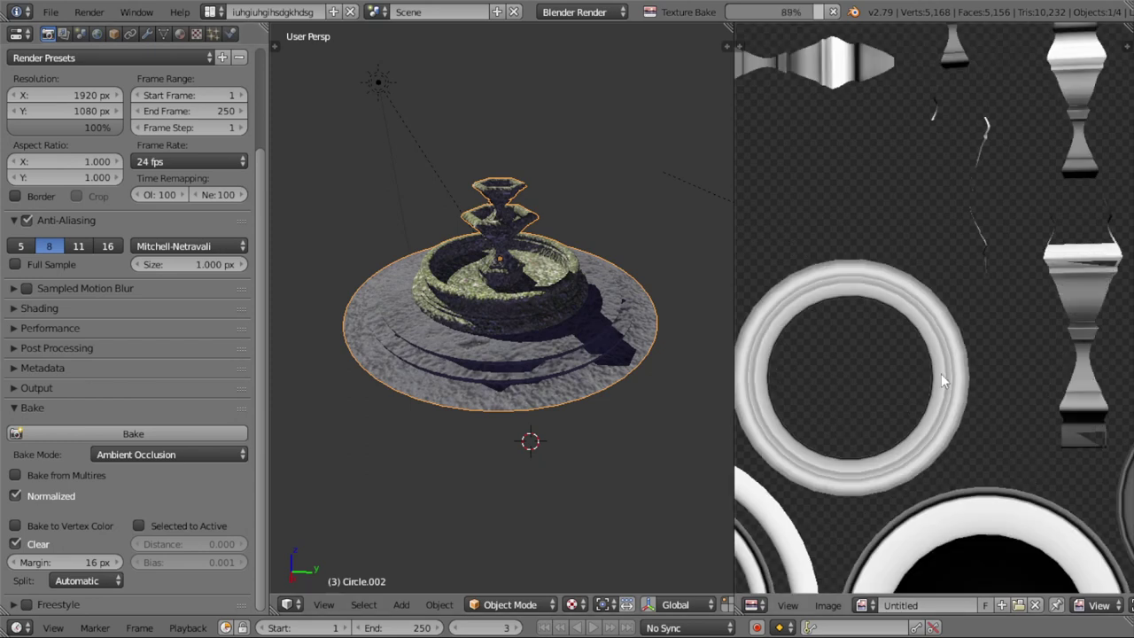
scroll(951, 370, up, 2)
scroll(952, 370, up, 1)
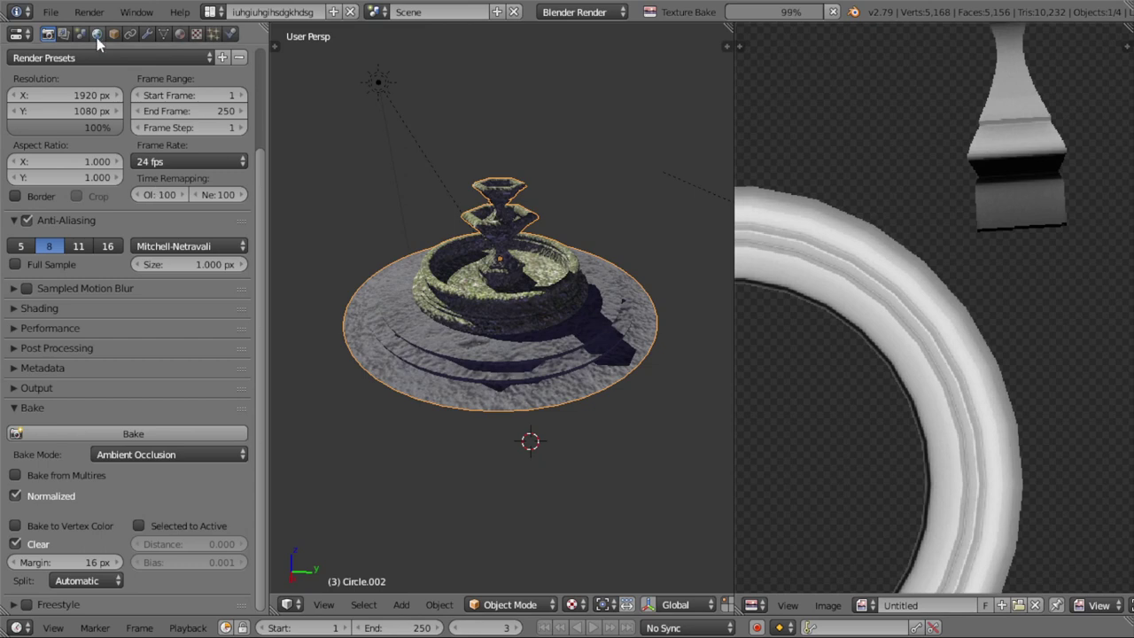
scroll(974, 427, down, 2)
scroll(973, 427, down, 1)
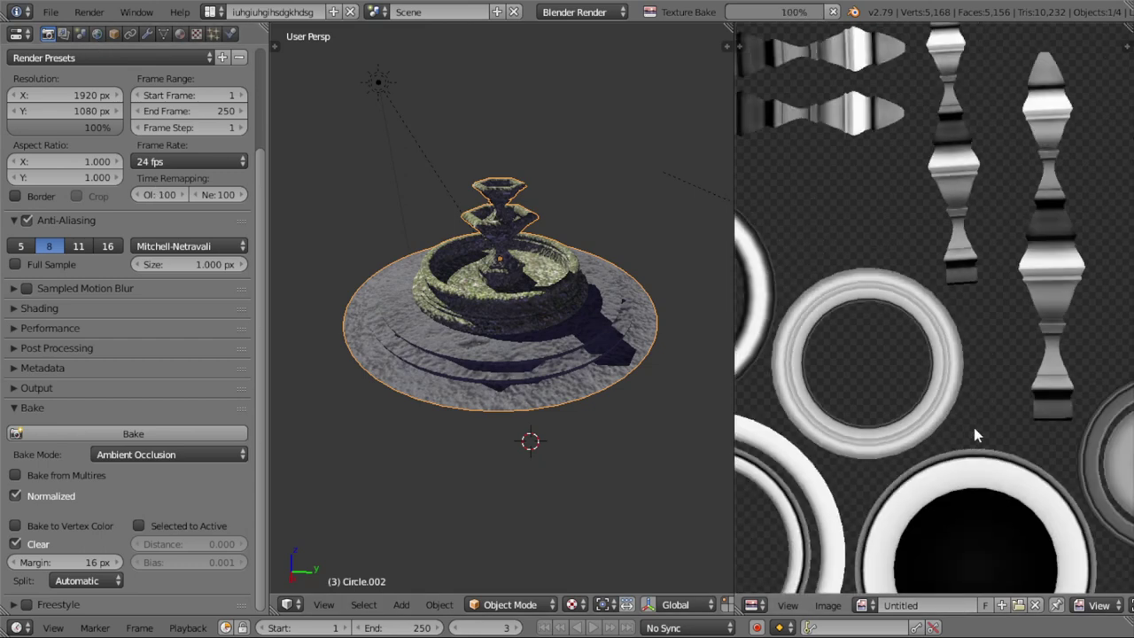
scroll(974, 427, down, 1)
scroll(969, 429, down, 2)
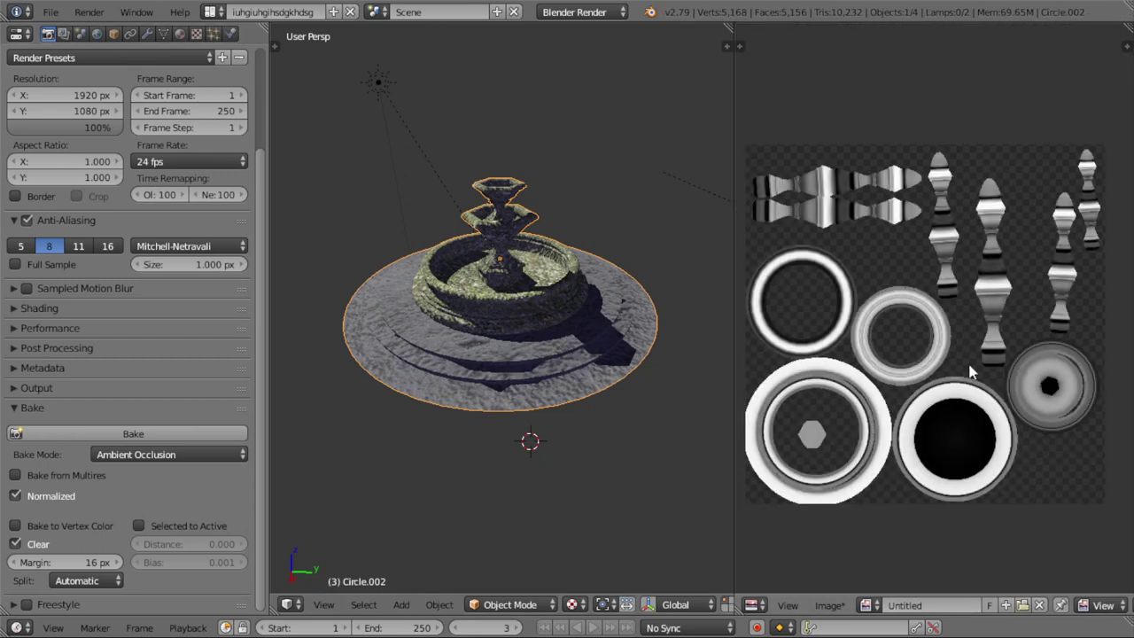
scroll(932, 386, up, 1)
scroll(887, 377, up, 2)
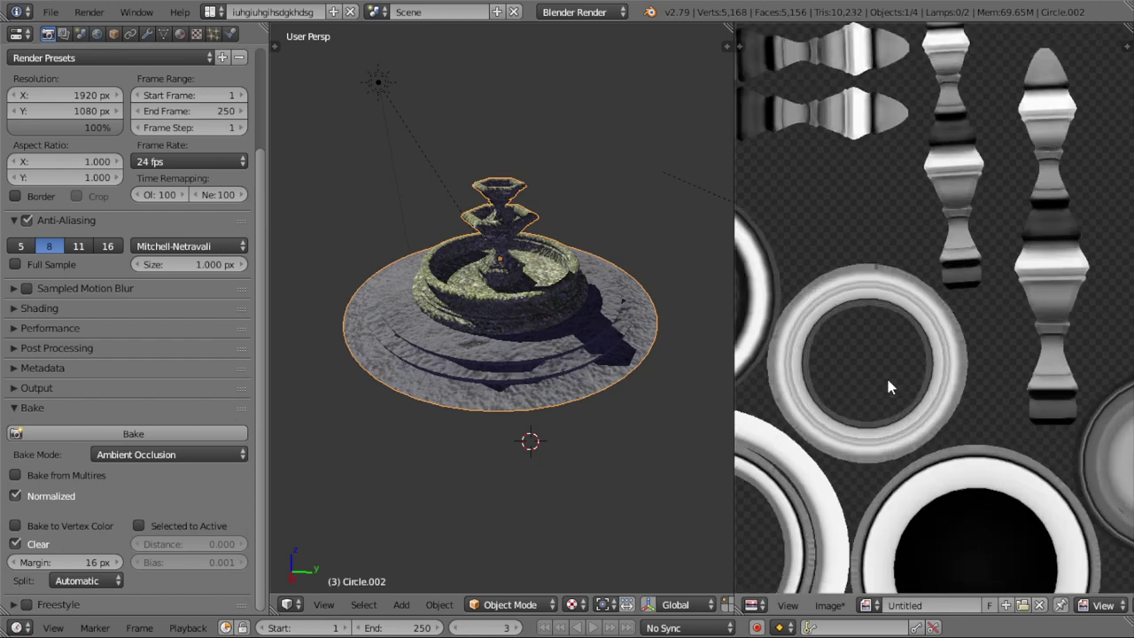
scroll(912, 389, up, 1)
scroll(922, 363, up, 1)
scroll(913, 253, up, 1)
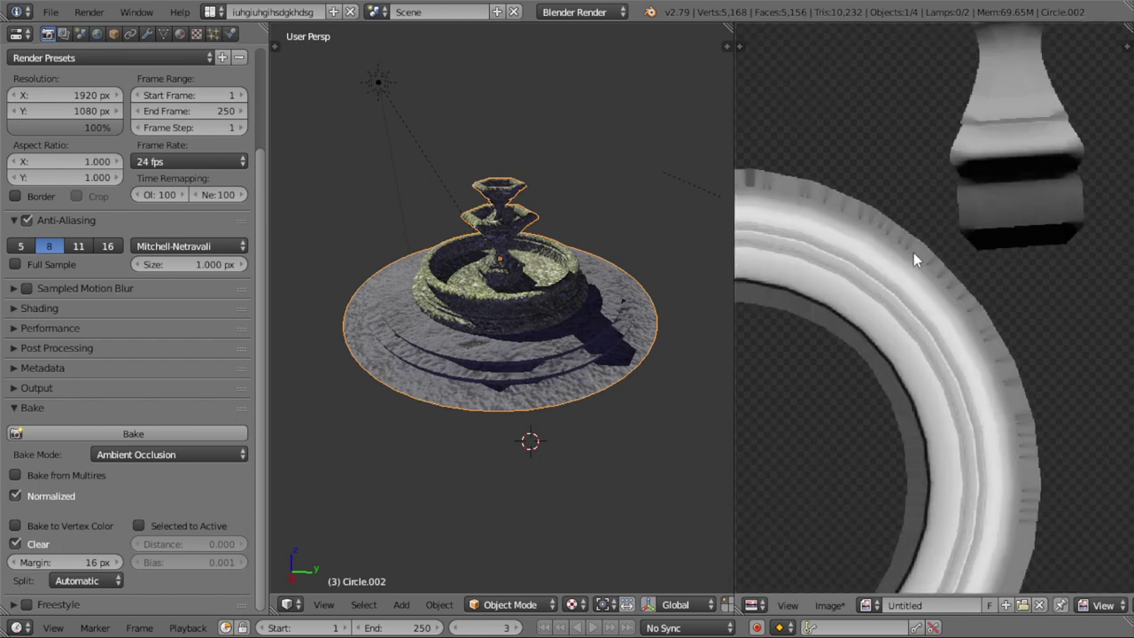
- Save the baked image as AO.png in My textures, overwriting the existing file
click(829, 606)
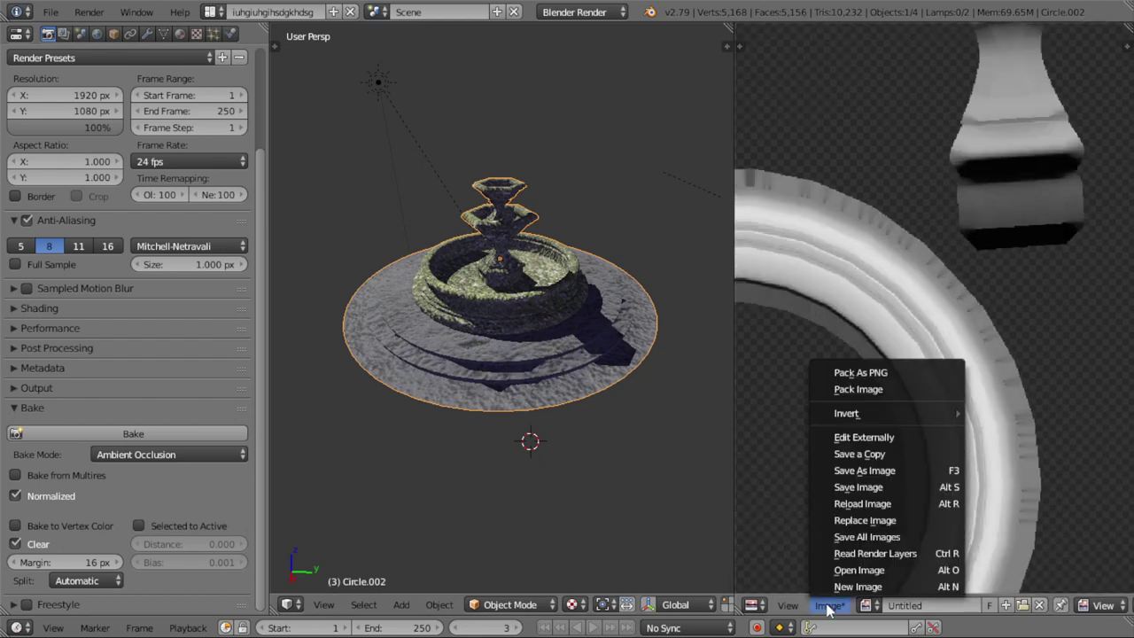
click(864, 470)
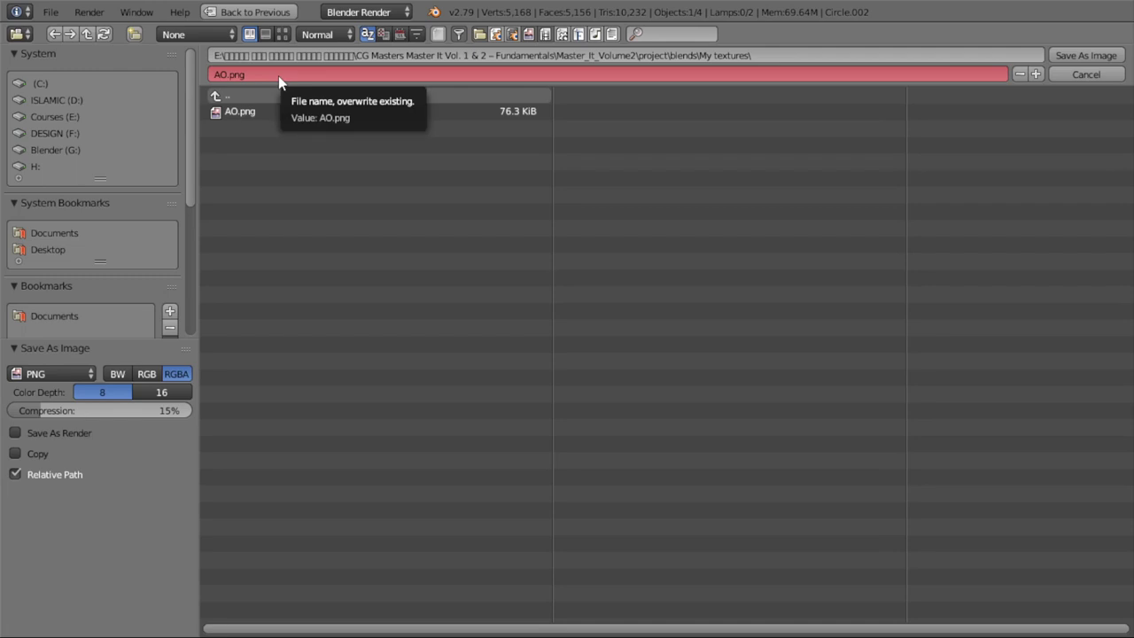
click(1079, 56)
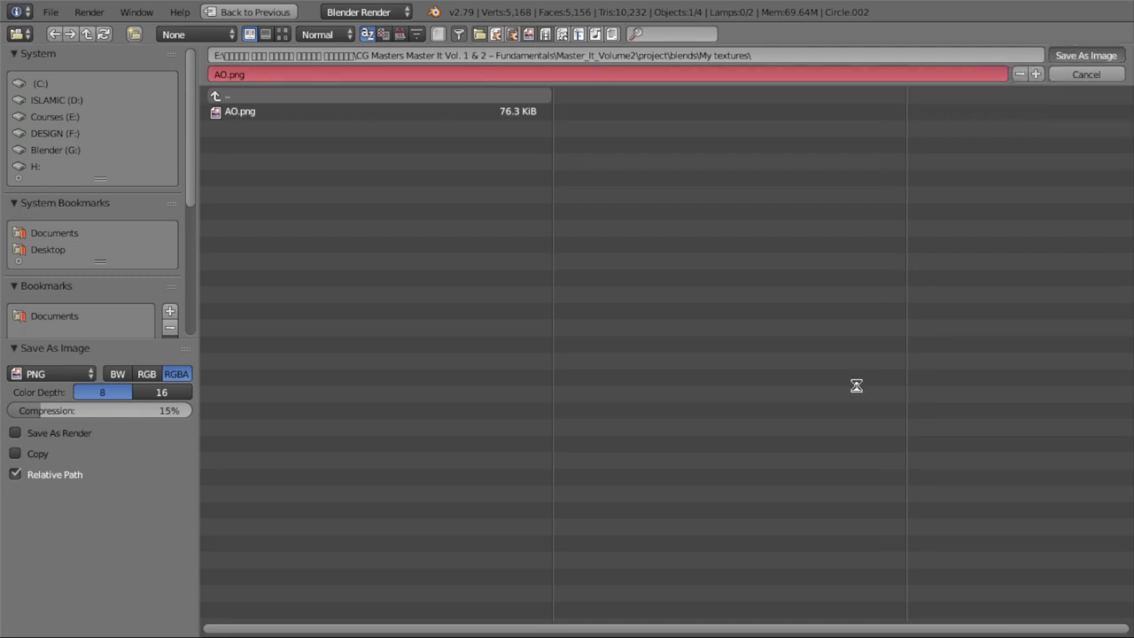
scroll(833, 467, down, 3)
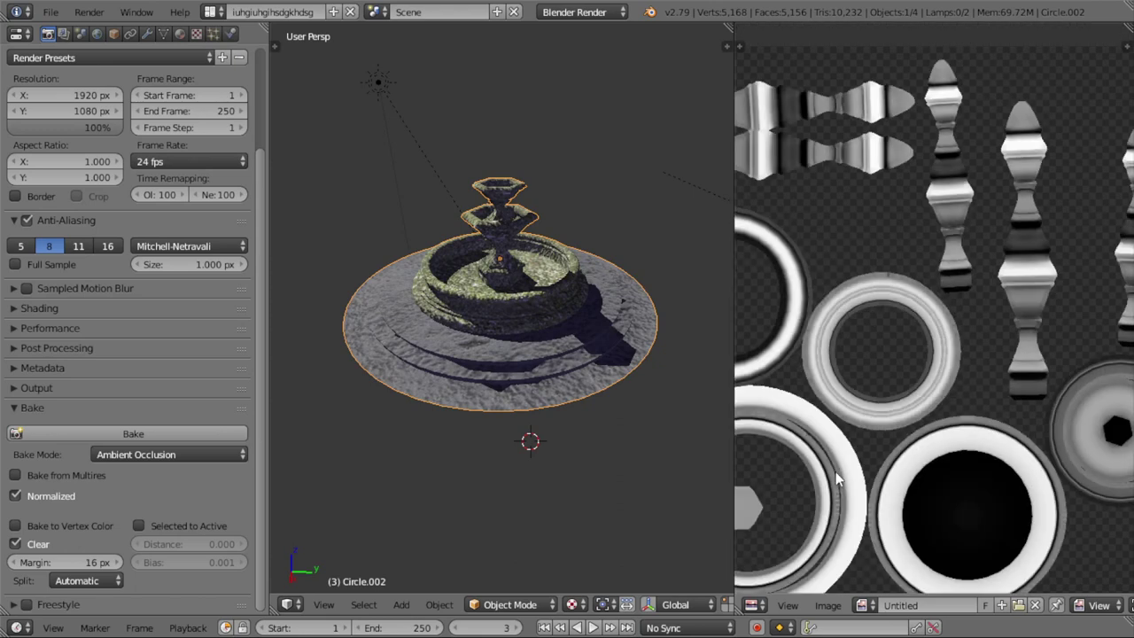
scroll(835, 471, down, 3)
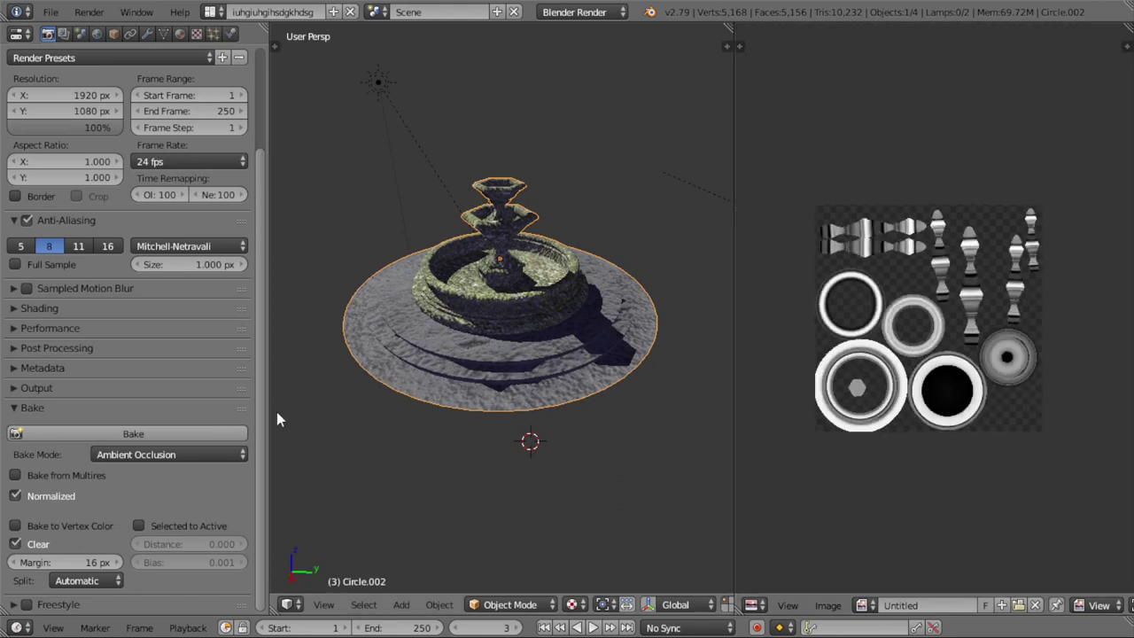
- Move the second sun lamp, Lamp.001, onto a hidden layer
scroll(598, 294, down, 3)
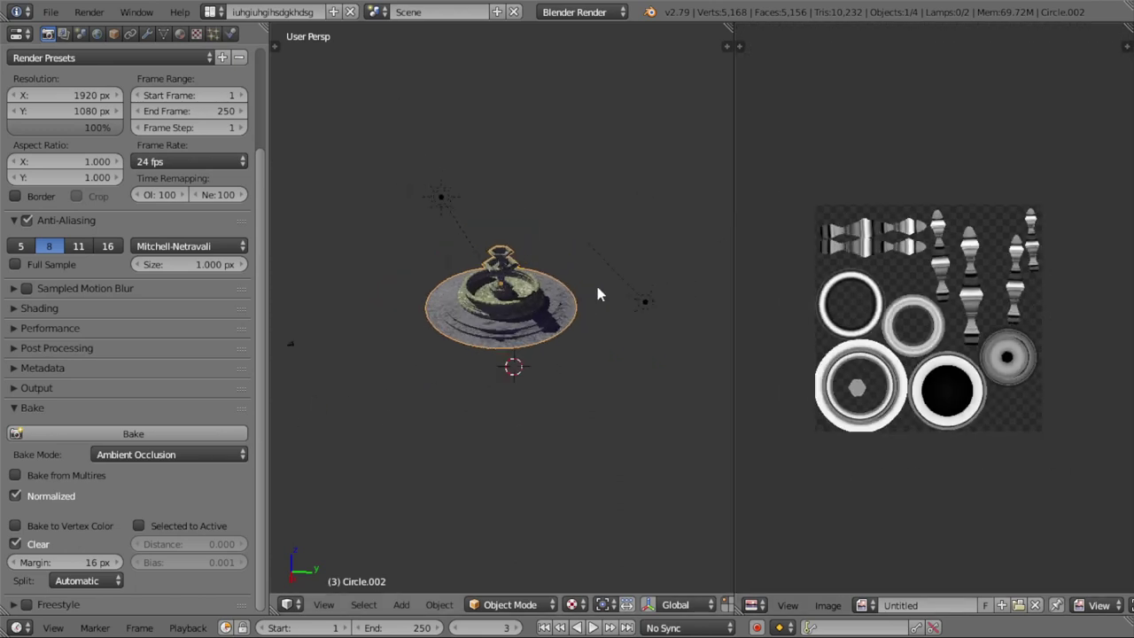
right_click(639, 307)
key(m)
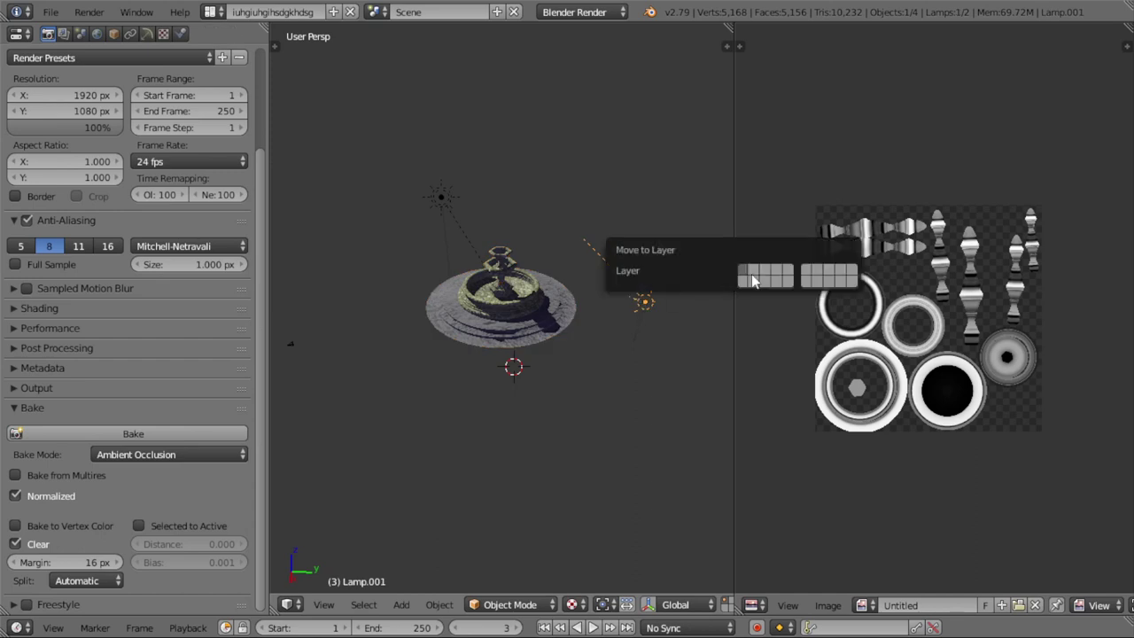
click(787, 272)
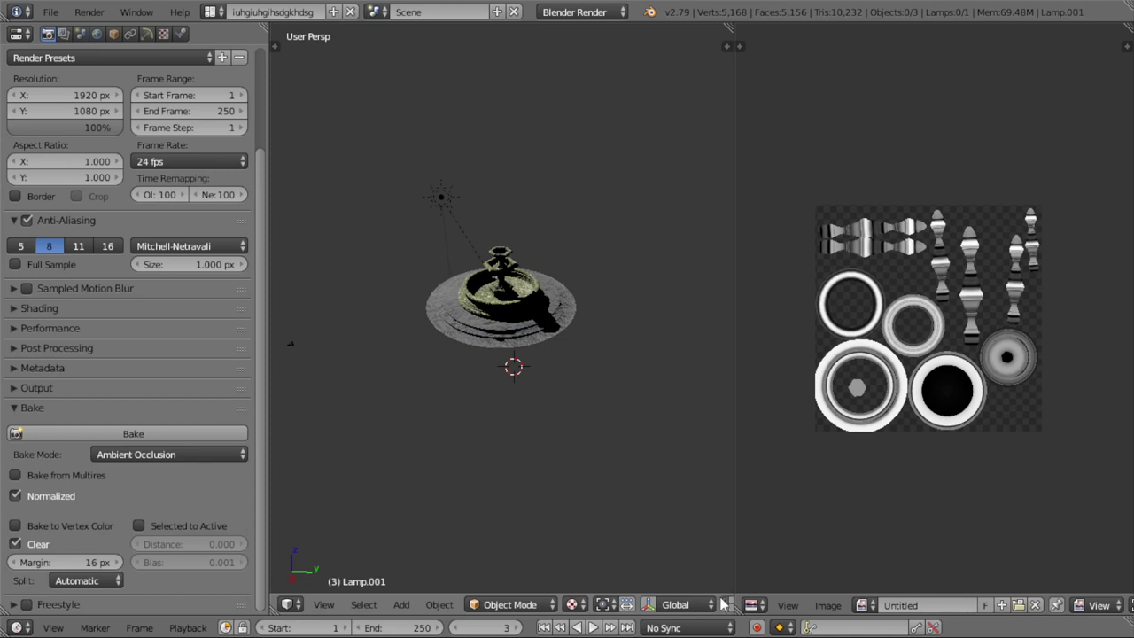
- Switch the Bake Mode from Ambient Occlusion to Shadow and attempt a bake
scroll(722, 603, down, 2)
scroll(529, 294, up, 3)
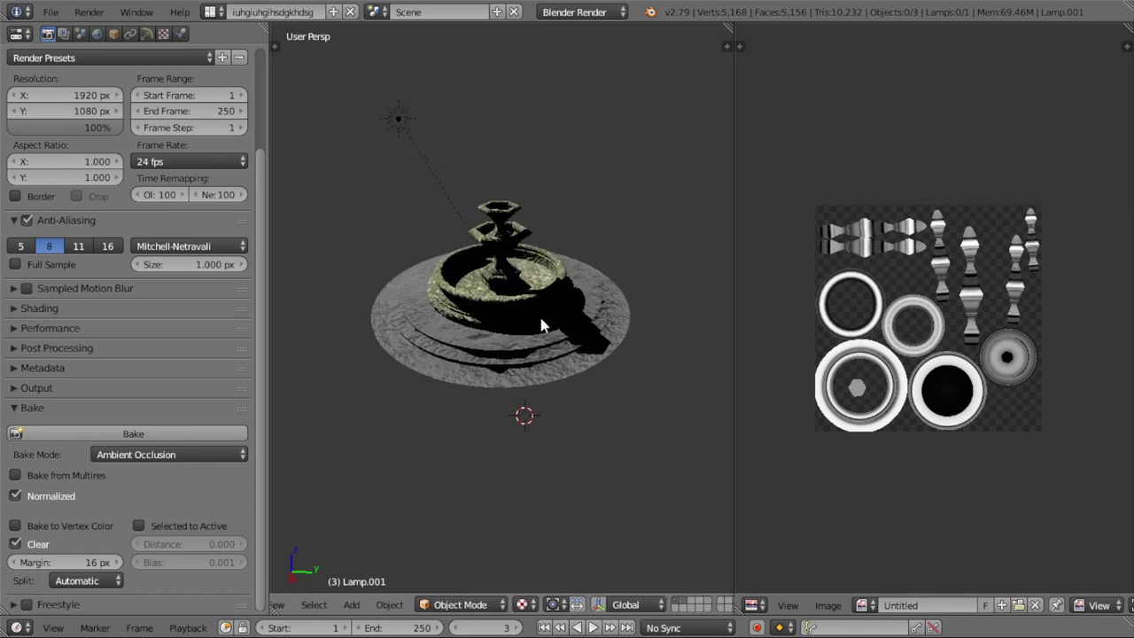
scroll(567, 318, up, 4)
scroll(540, 326, down, 4)
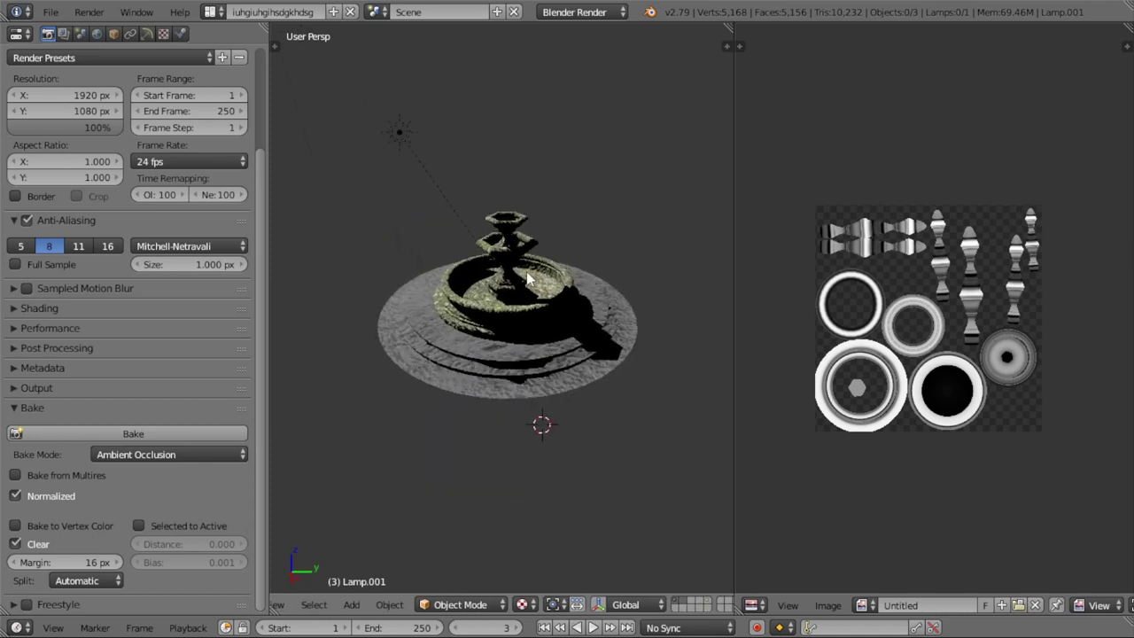
click(151, 456)
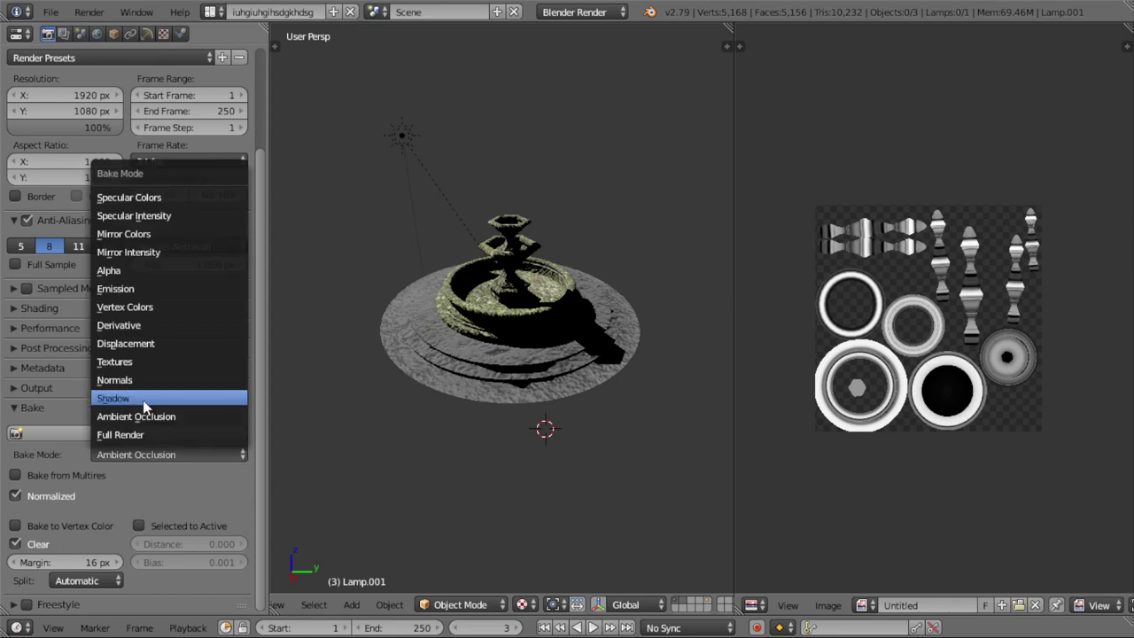
click(144, 400)
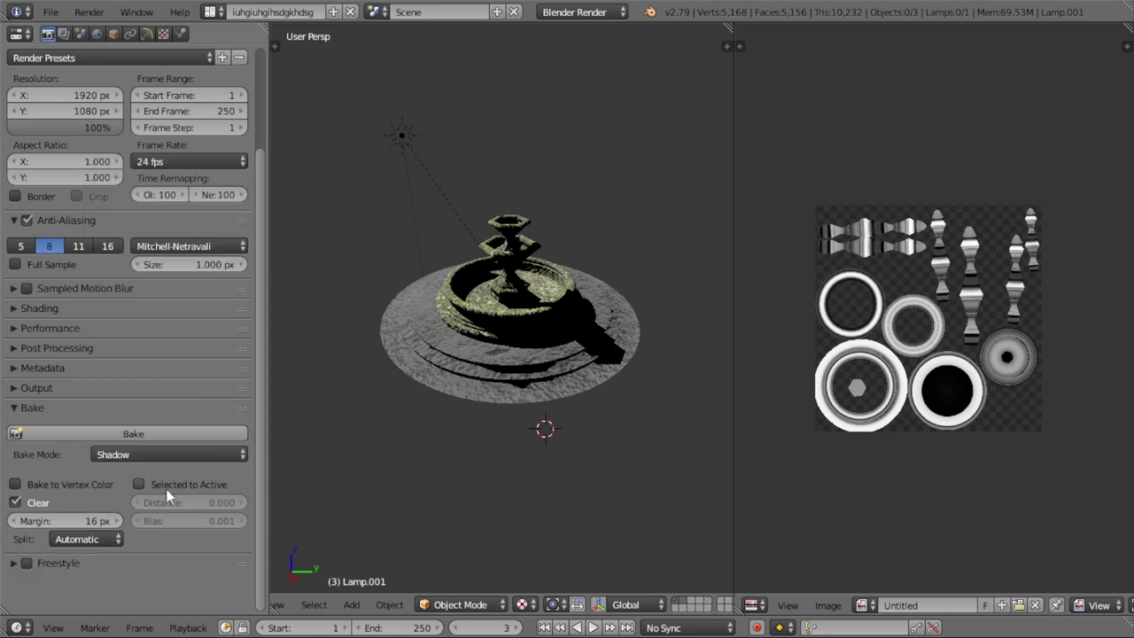
click(174, 436)
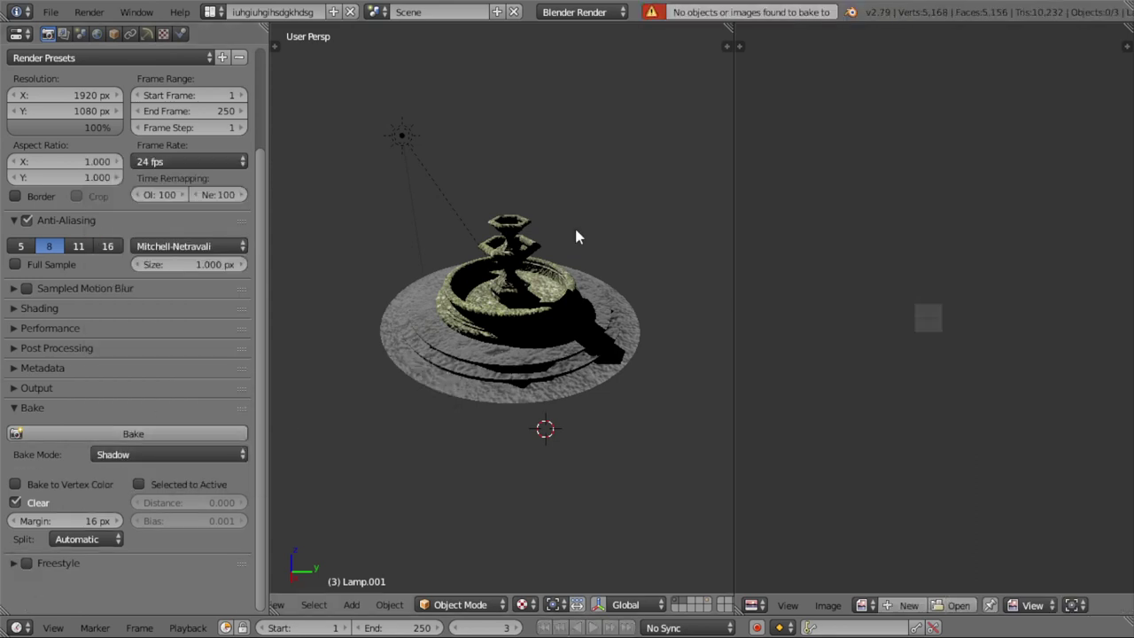
- Select the fountain base Circle.002 and show the Untitled image in the Image Editor again
right_click(546, 310)
scroll(545, 310, up, 2)
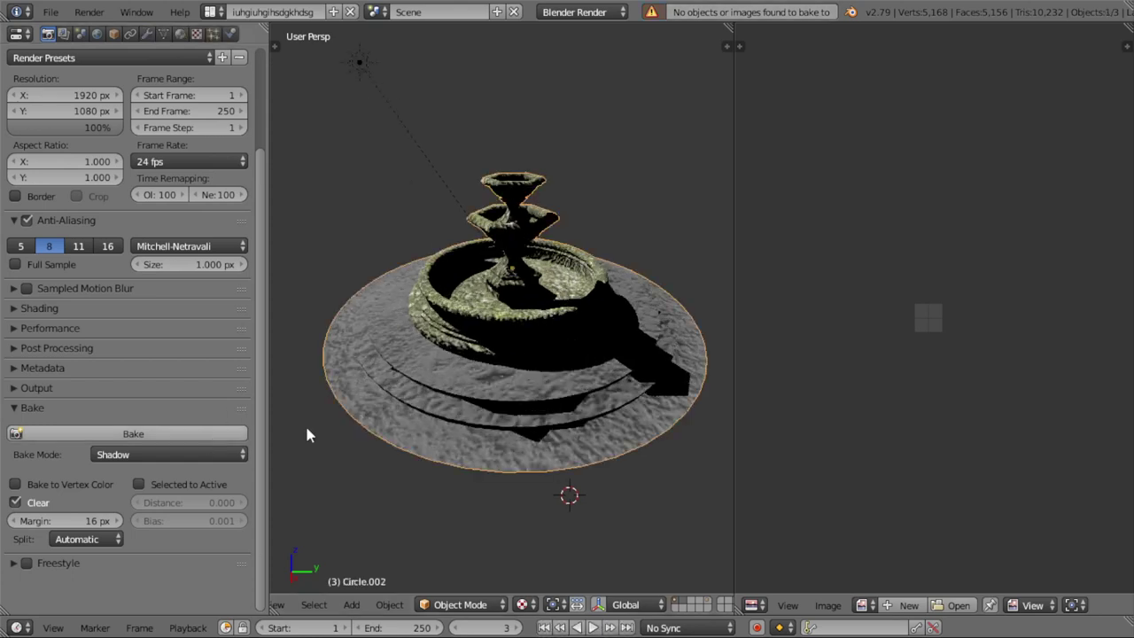
click(861, 605)
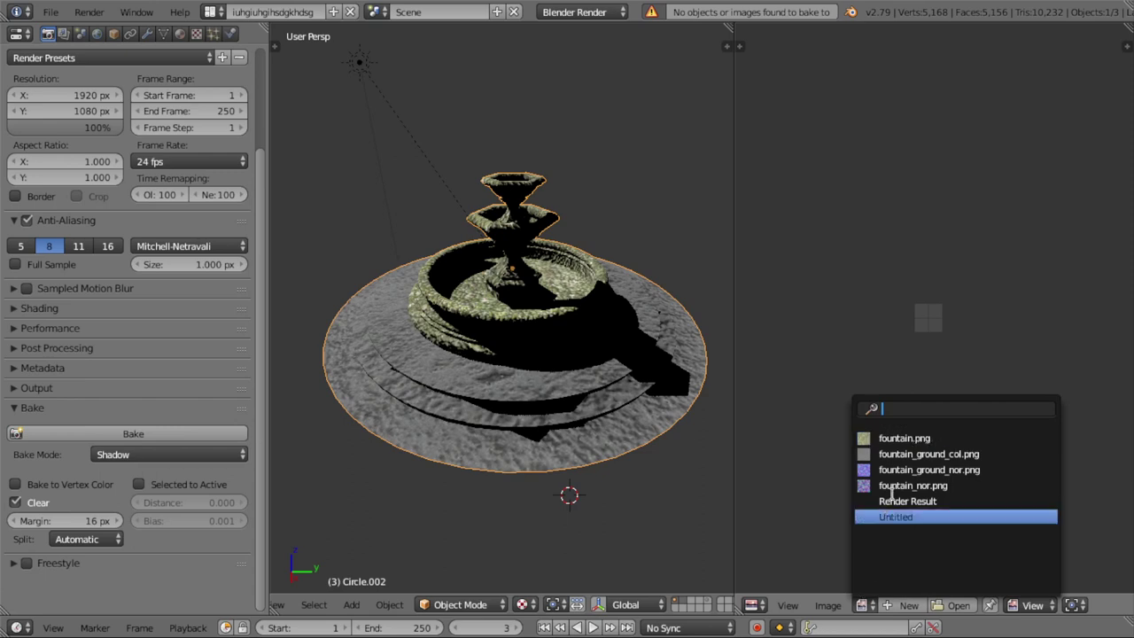
click(914, 516)
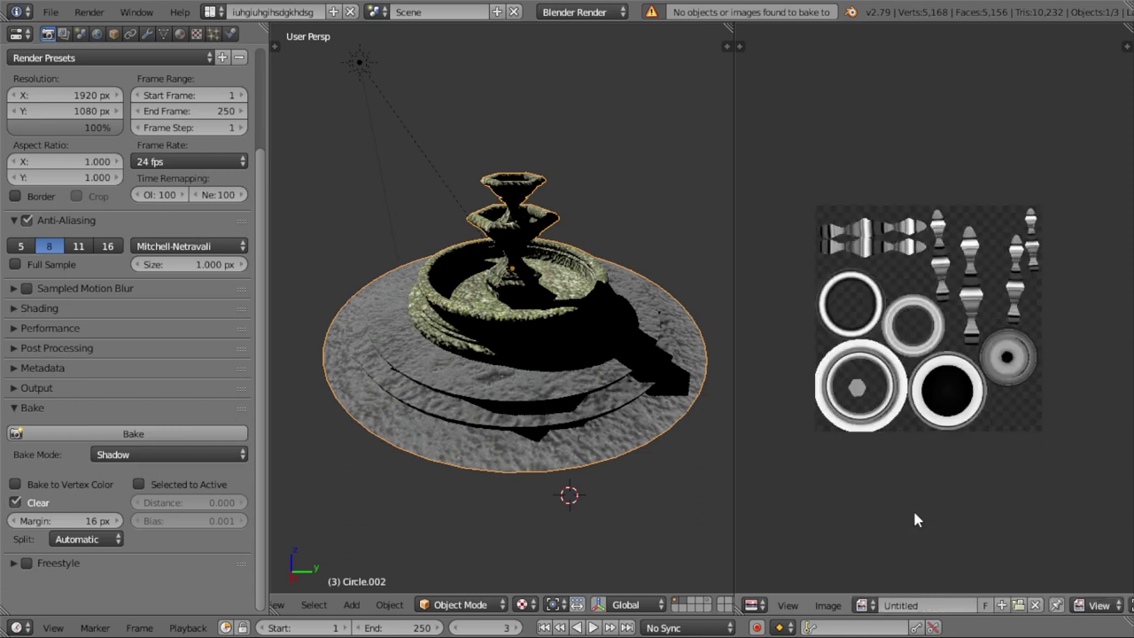
- Bake the Shadow pass into the Untitled image, then open the Save As Image browser
click(163, 434)
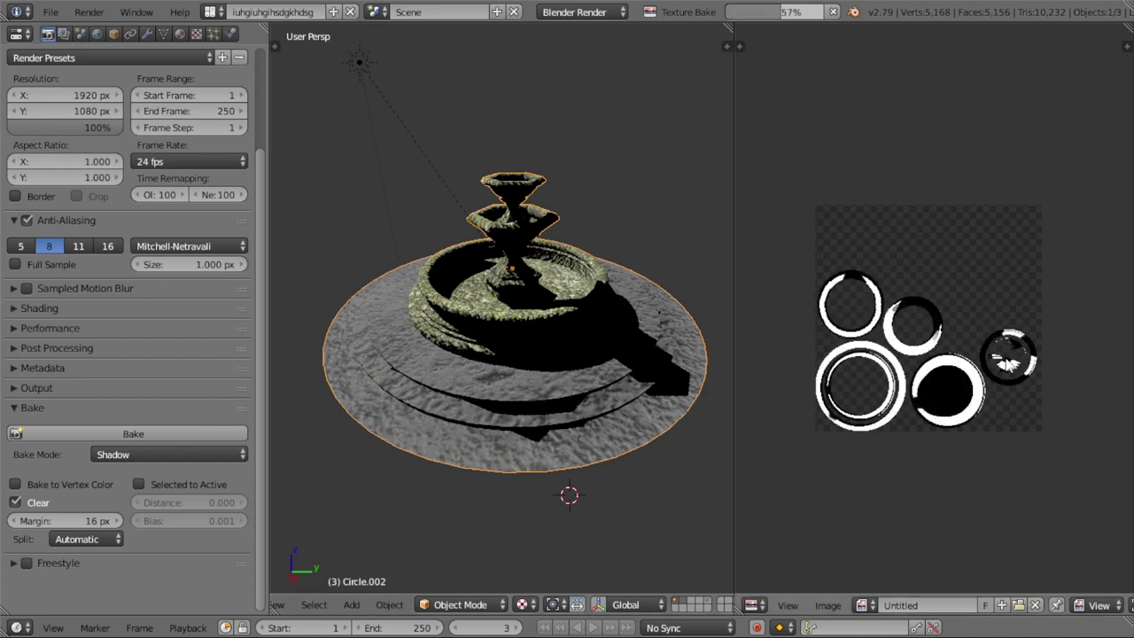
scroll(1008, 363, up, 1)
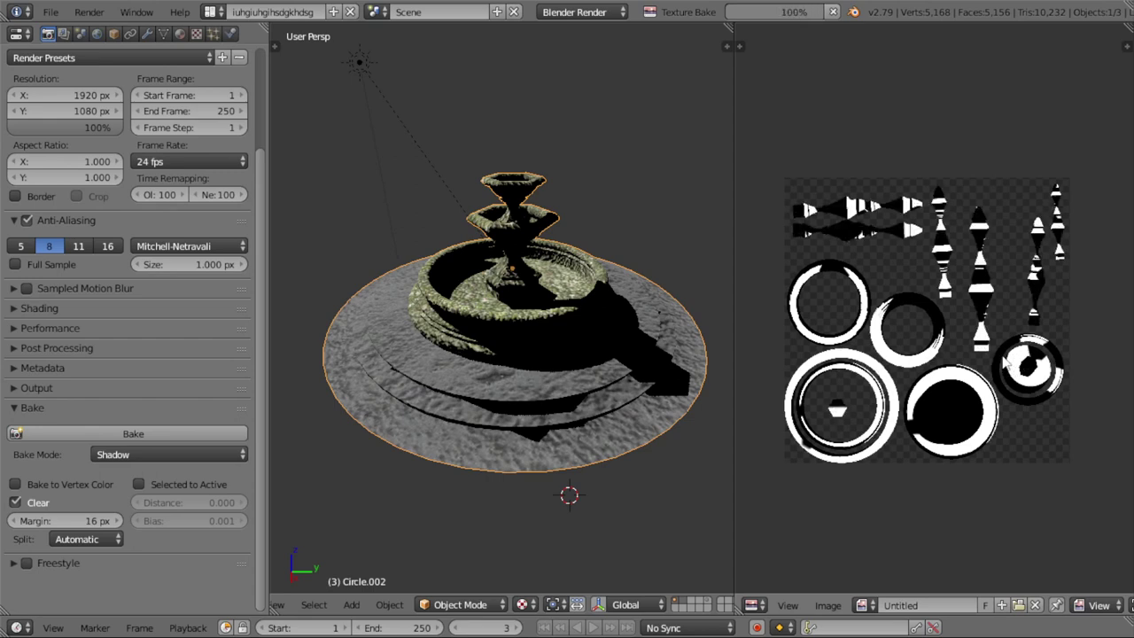
click(826, 604)
- Save the baked Untitled image as shadows.png in the My textures folder
click(872, 470)
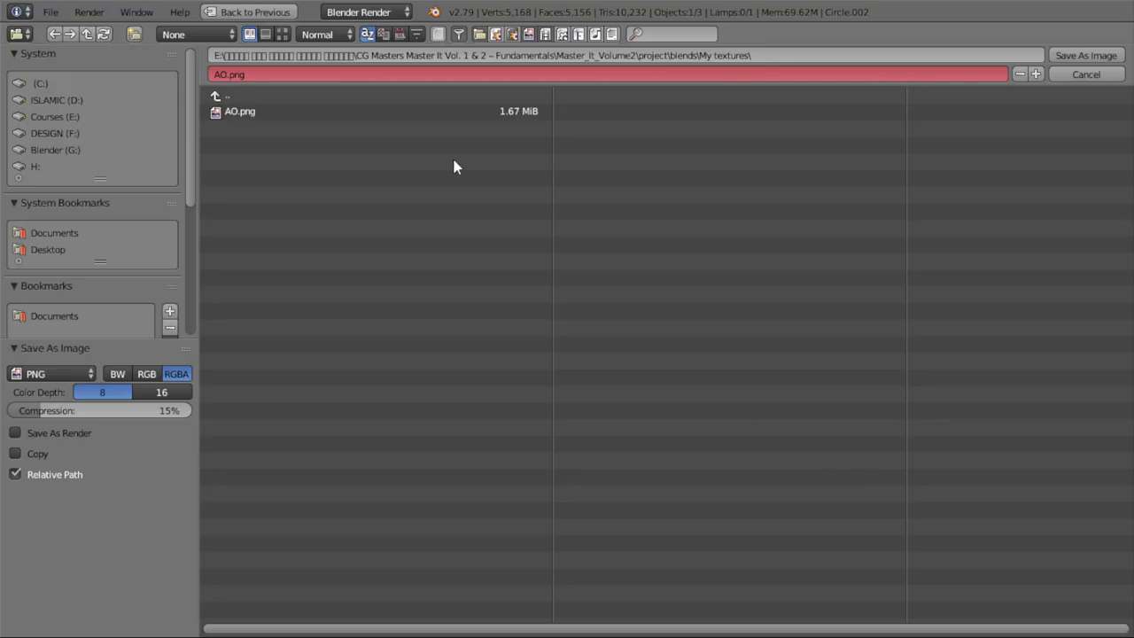
click(312, 73)
text(shadows)
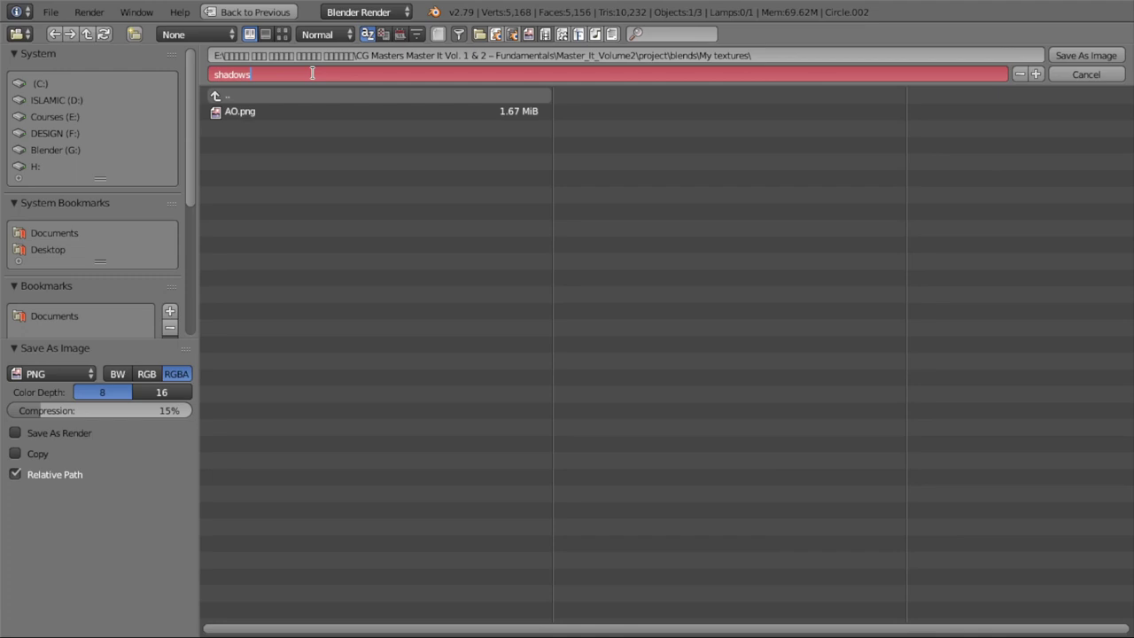
key(Return)
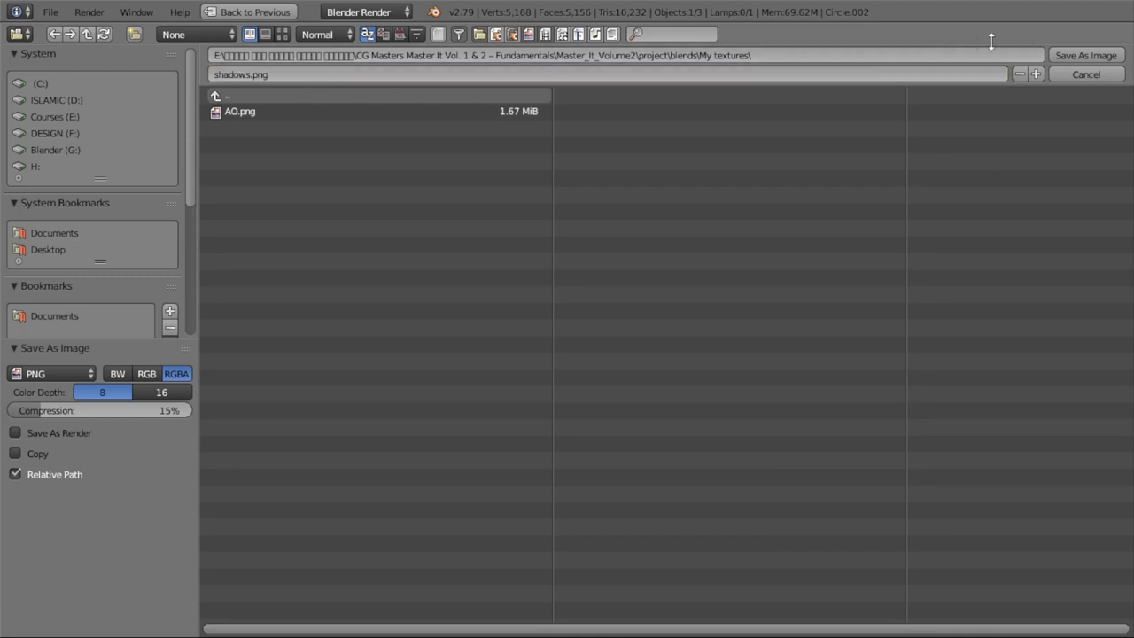
click(1086, 55)
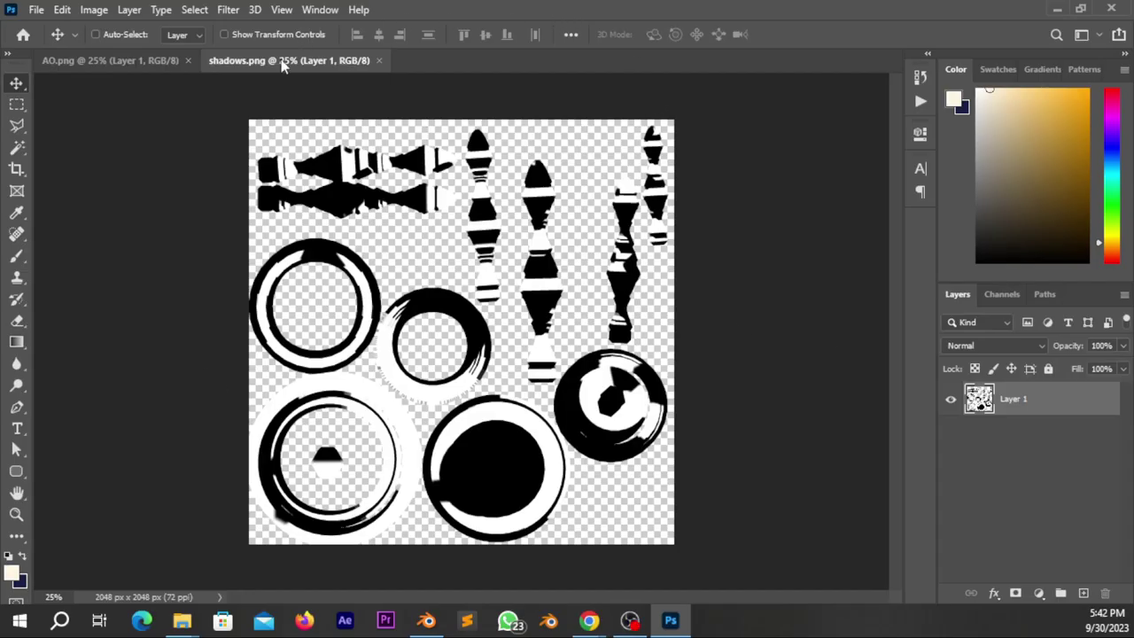
- Compare the shadows.png image against the AO.png document
click(153, 60)
click(260, 60)
click(106, 59)
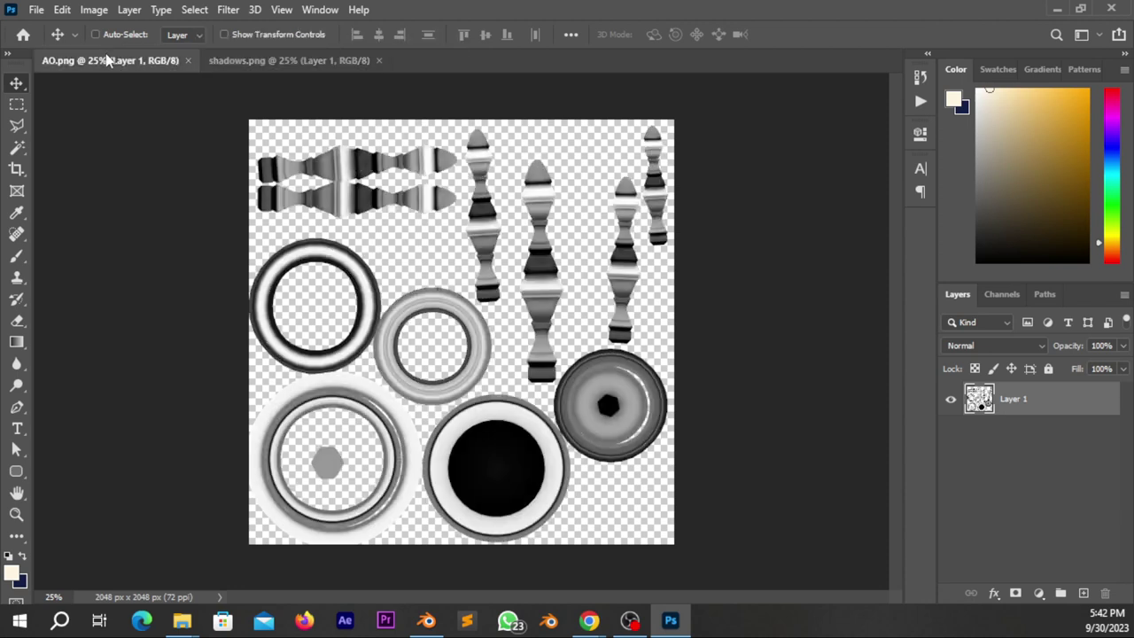
click(265, 60)
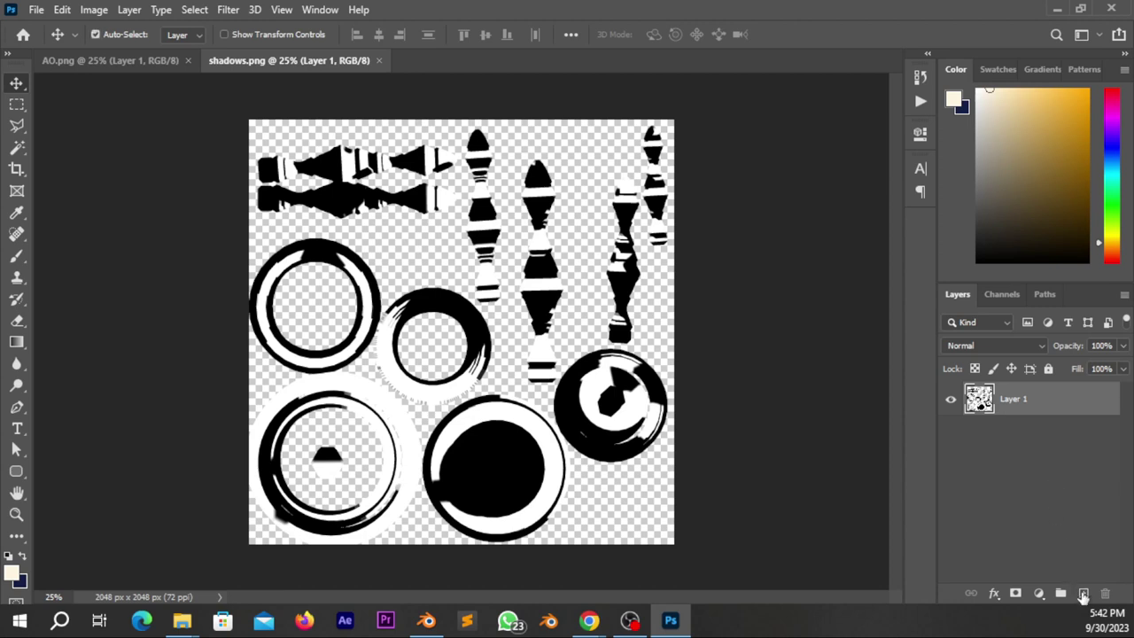
- Merge a white-filled layer under the shadows, then drag the result into AO.png
ctrl+click(1082, 593)
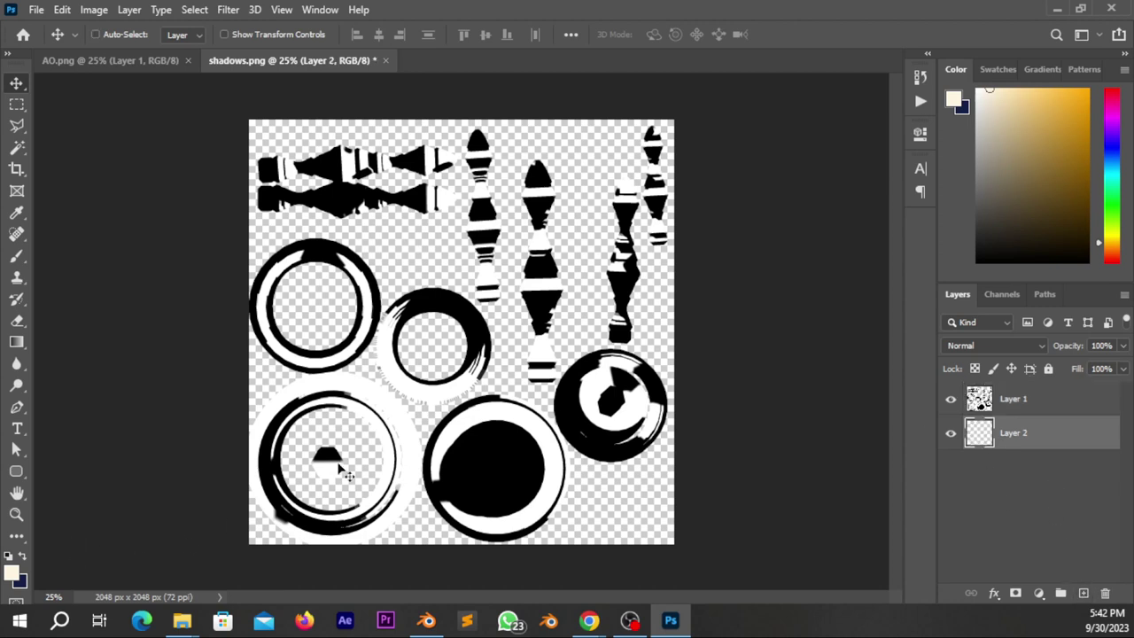
key(d)
key(ctrl+BackSpace)
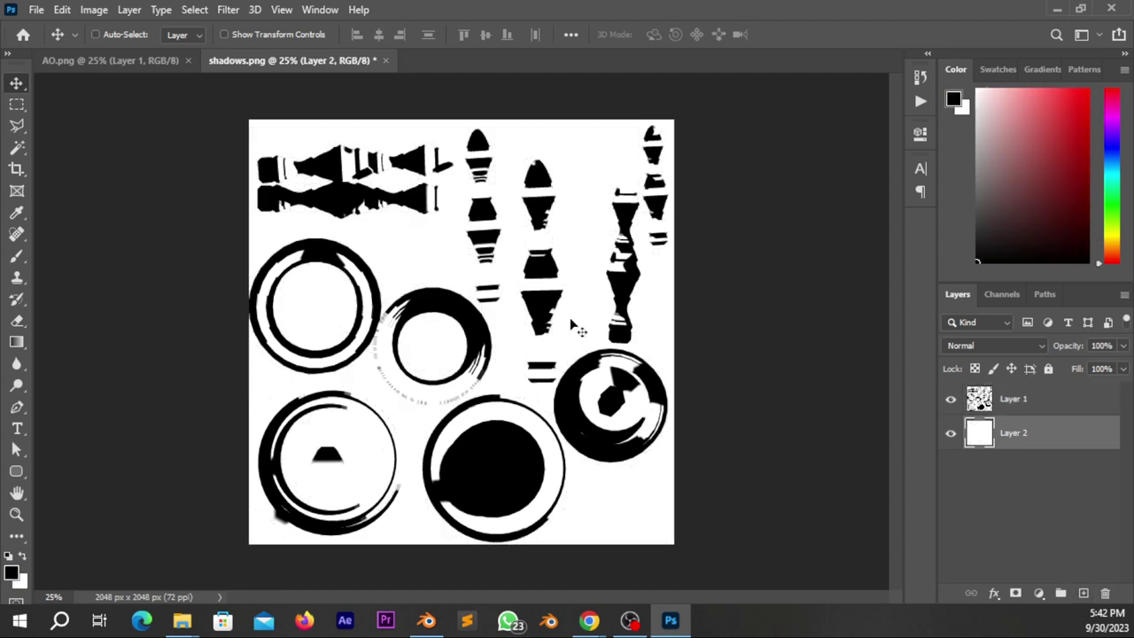
shift+click(1005, 403)
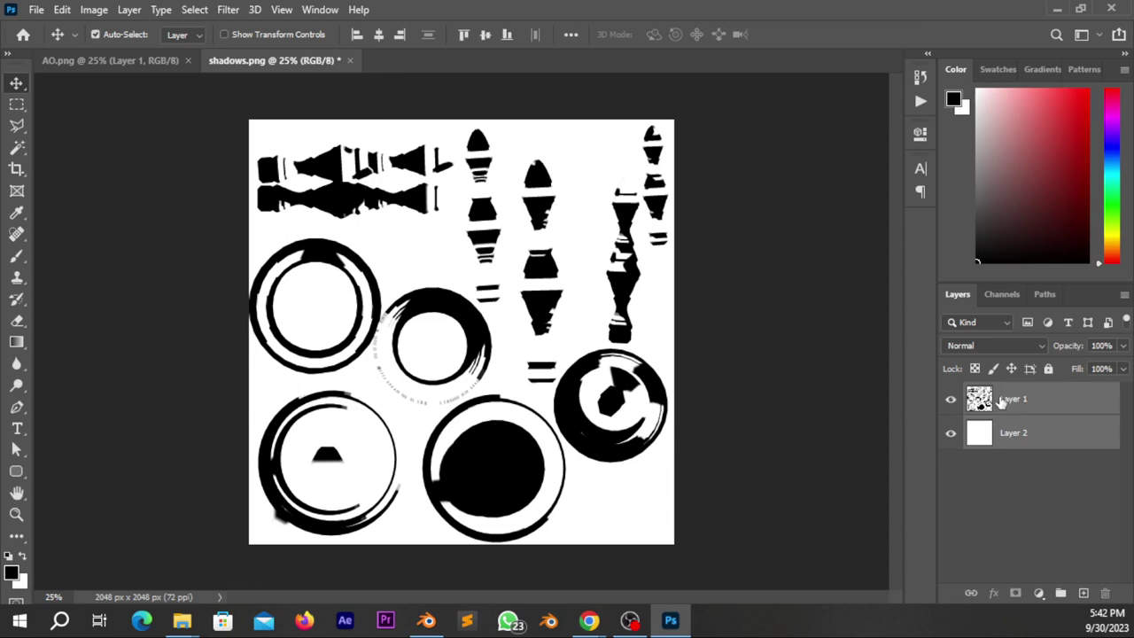
key(ctrl+e)
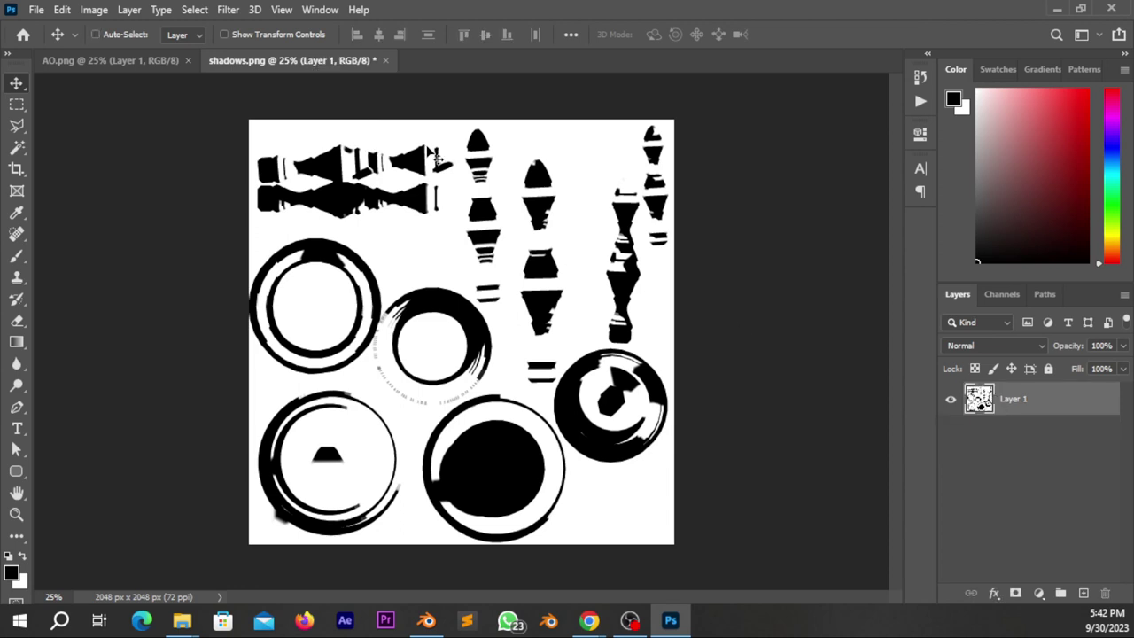
mouse_move(432, 190)
mouse_down()
mouse_move(179, 62)
mouse_move(430, 255)
mouse_up()
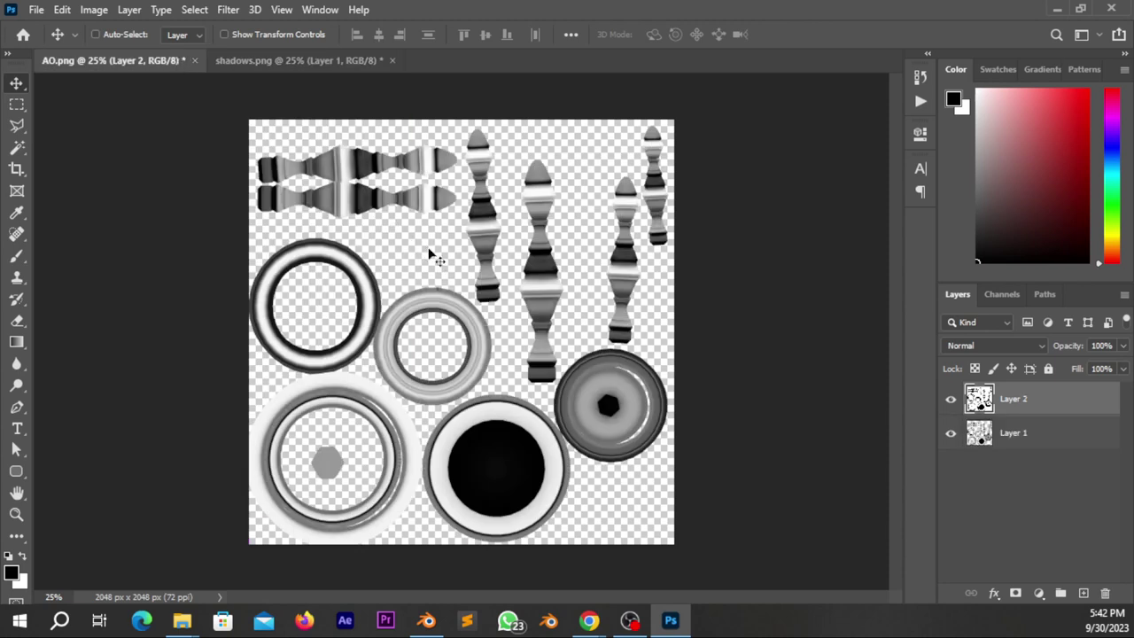
- Set the shadows layer to Multiply blending at about 77% opacity
click(995, 346)
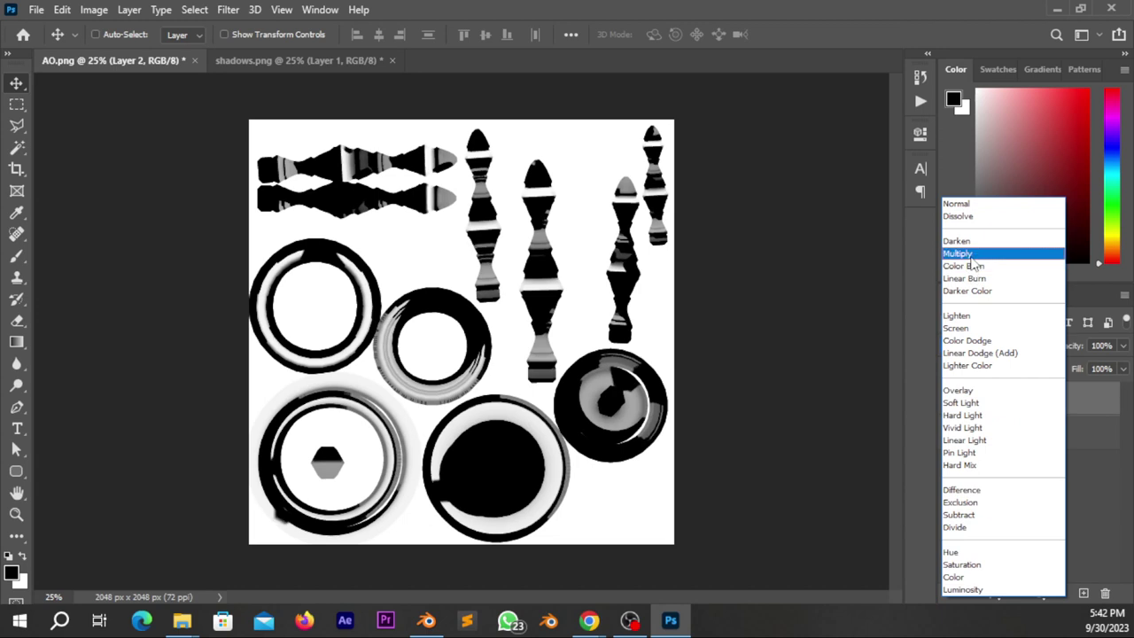
click(958, 254)
click(951, 399)
click(951, 400)
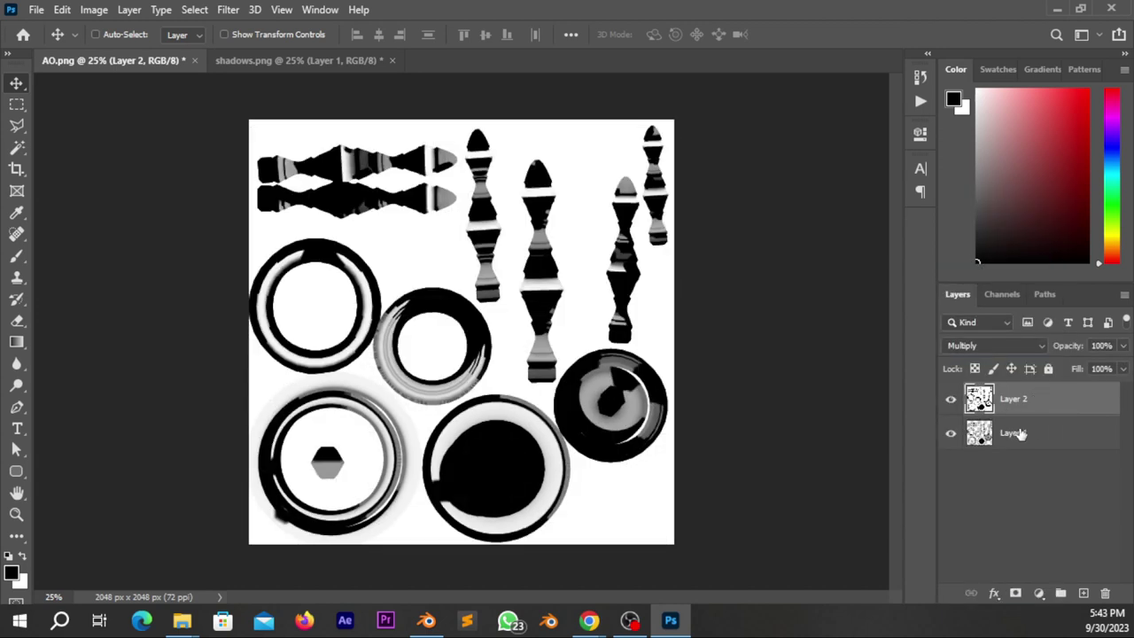
drag(1071, 353, 1051, 351)
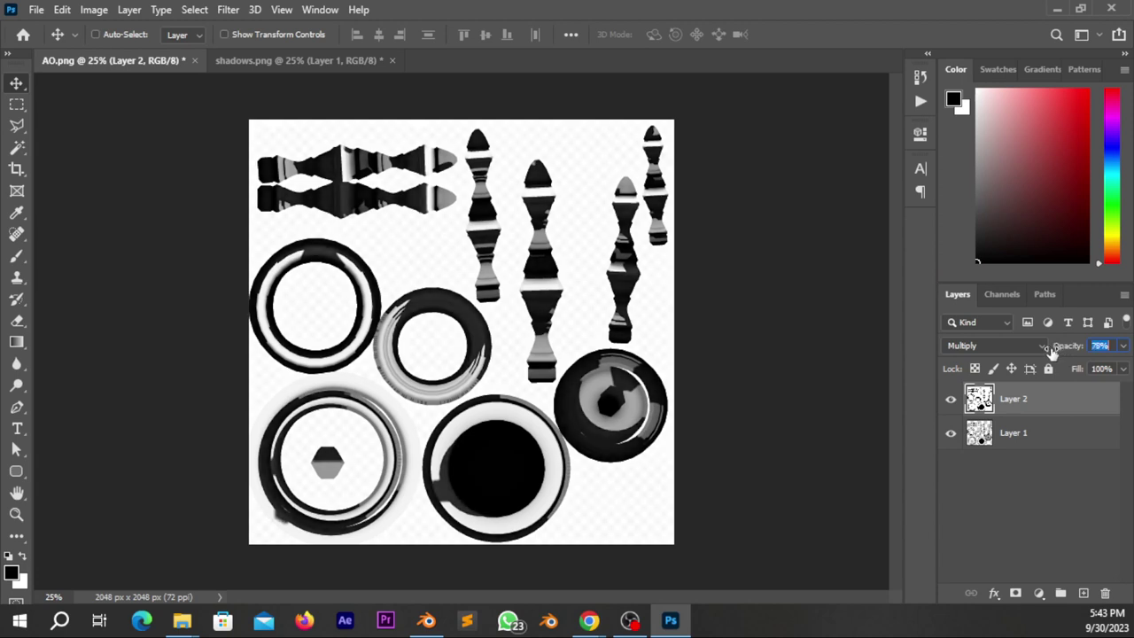
- Zoom in on the texture and hide Layer 1 so only Layer 2 shows
click(1024, 445)
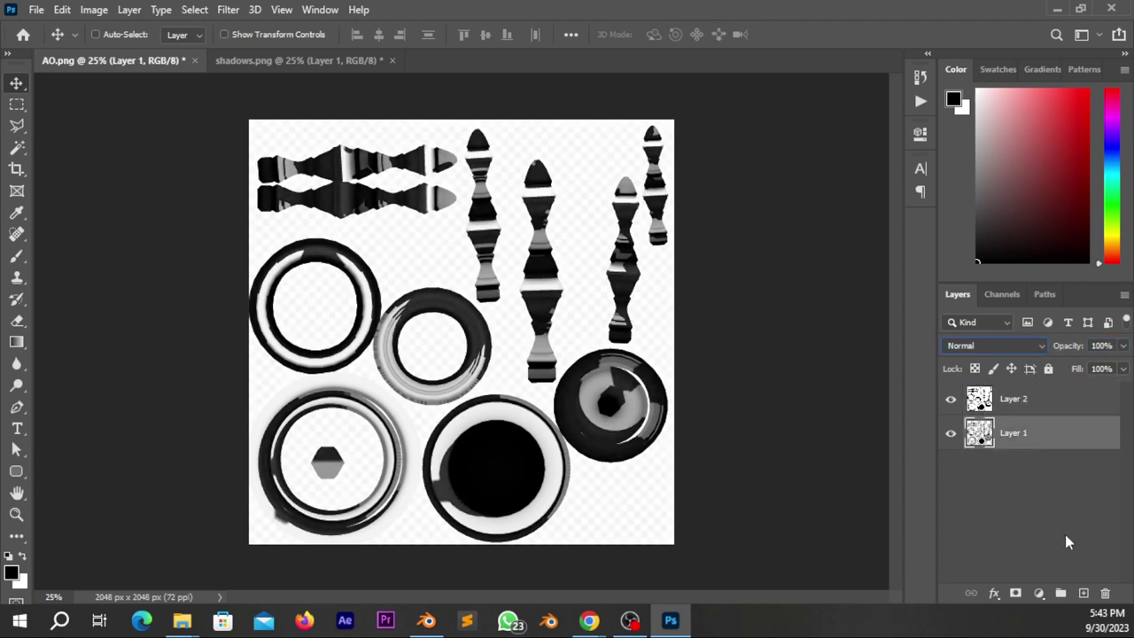
click(1004, 401)
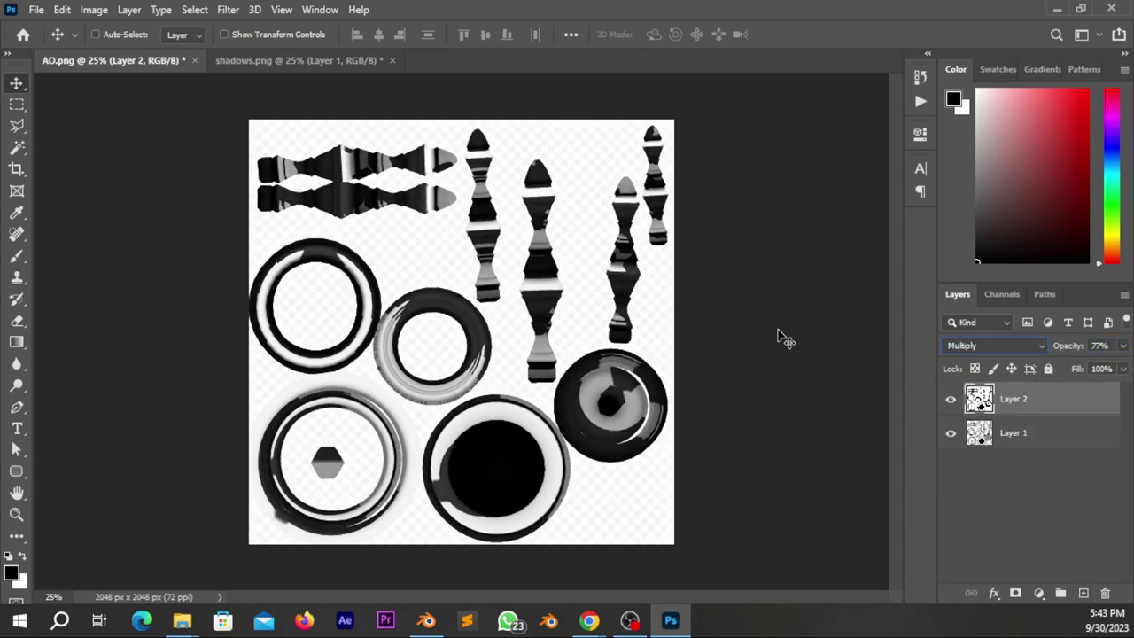
key(ctrl+plus)
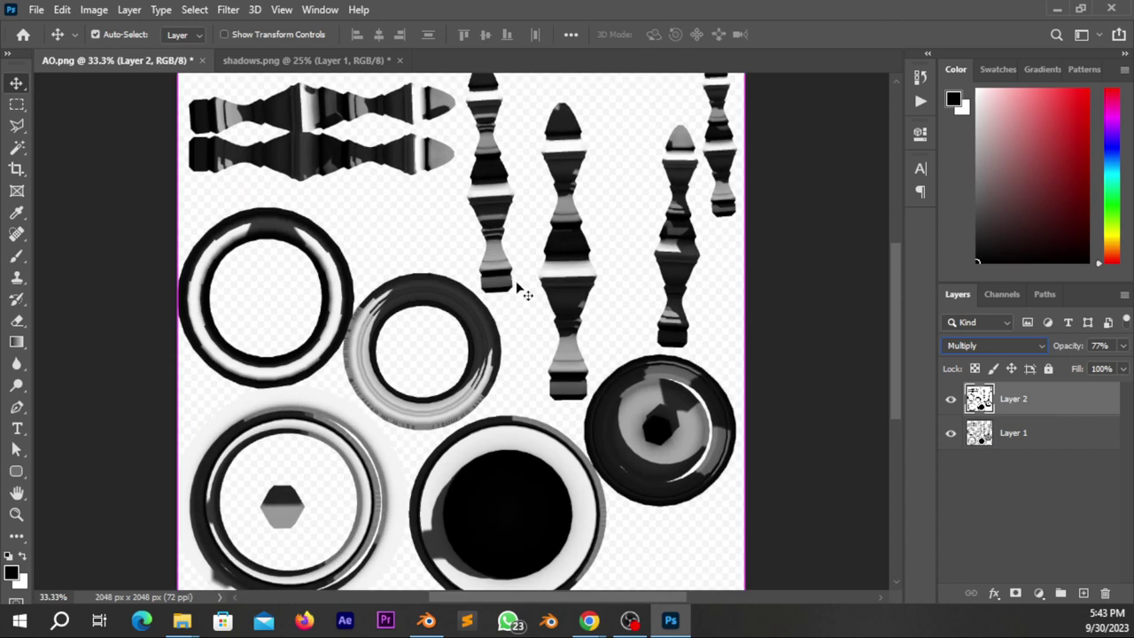
key(ctrl+plus)
key(ctrl+plus)
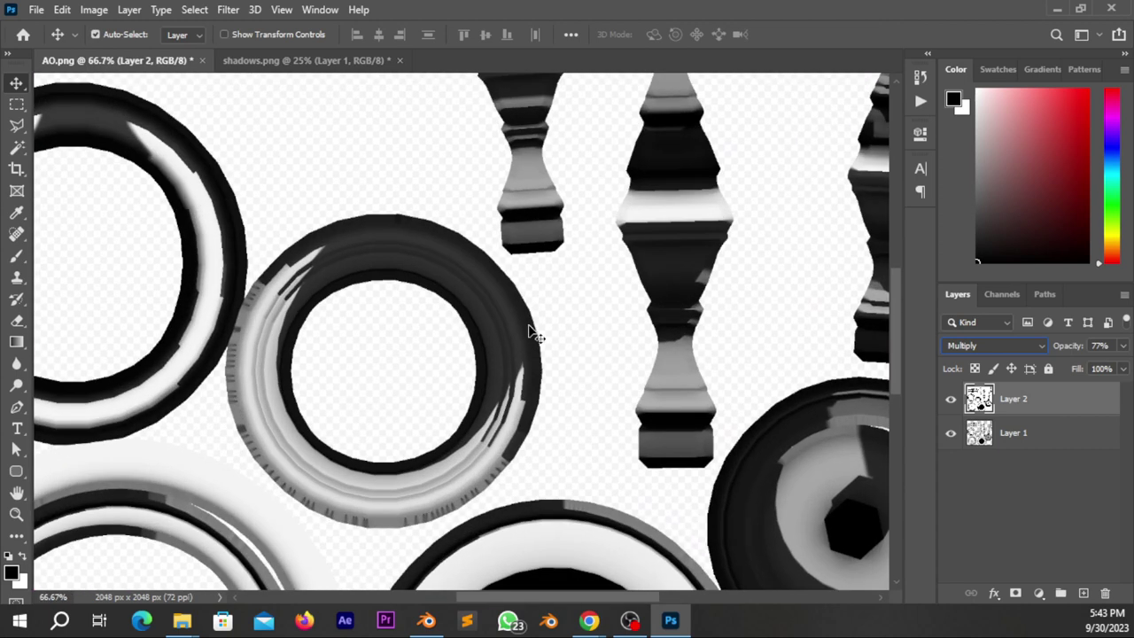
click(950, 433)
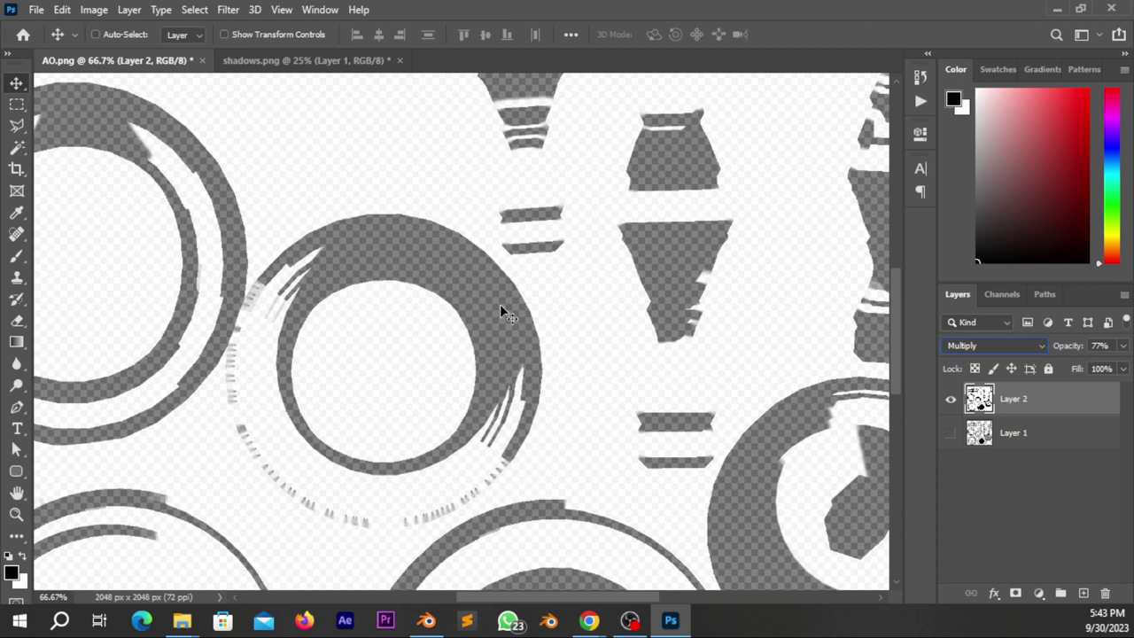
- Apply a Gaussian Blur with radius 1 to Layer 2
click(229, 10)
mouse_move(237, 197)
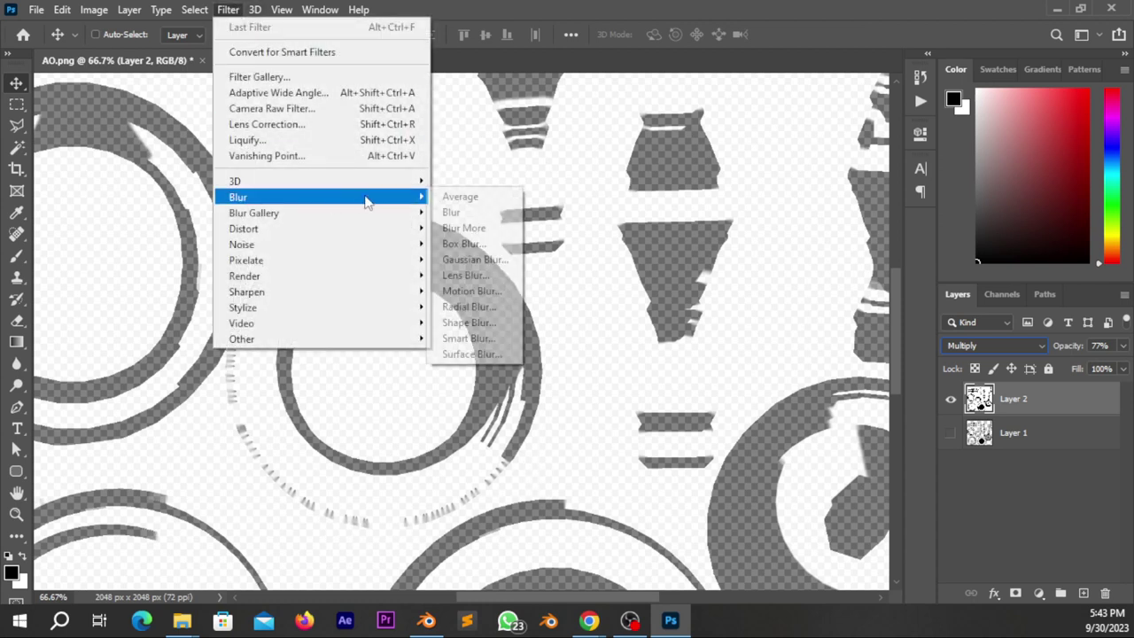
click(470, 260)
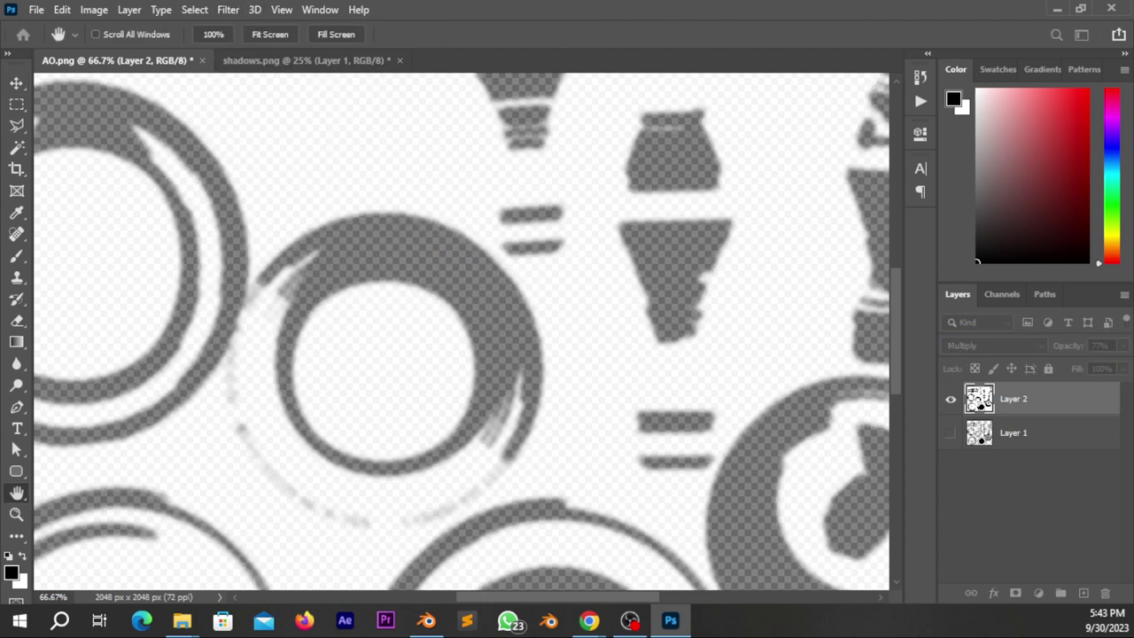
drag(398, 110, 431, 120)
text(1)
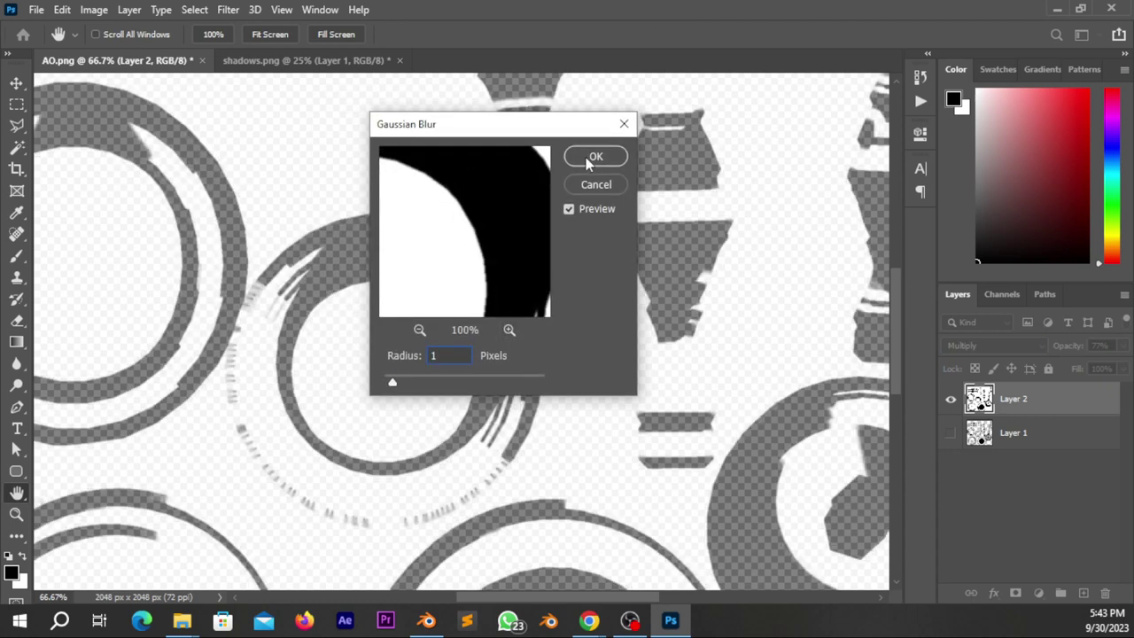
click(592, 157)
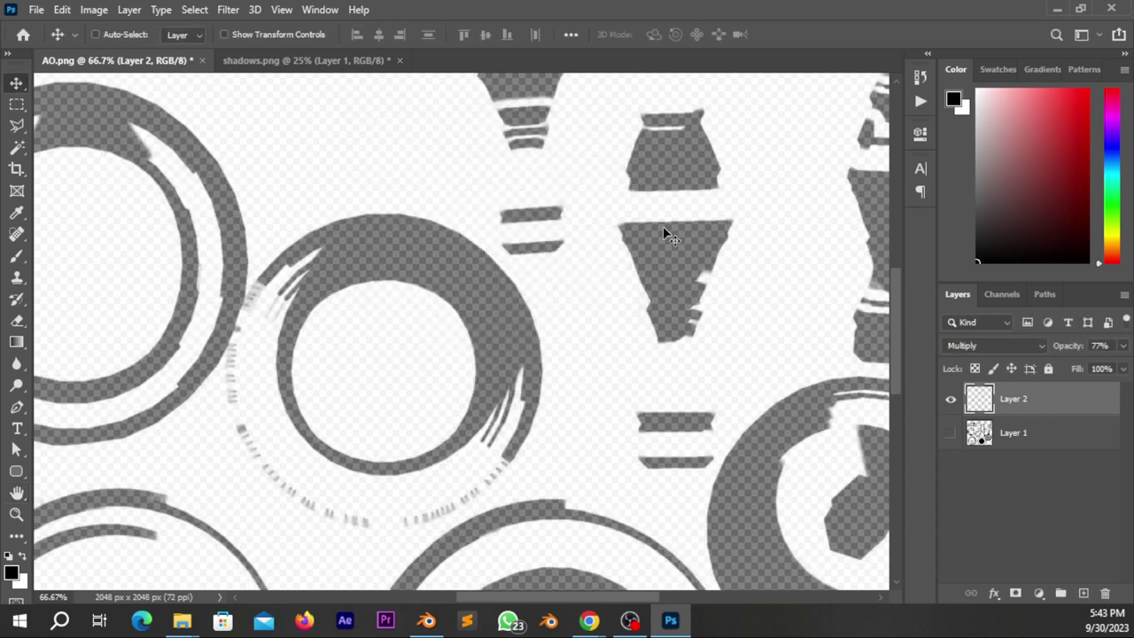
- Show Layer 1, give it the same 1-pixel Gaussian Blur, and add empty Layer 3 beneath
click(951, 433)
click(983, 432)
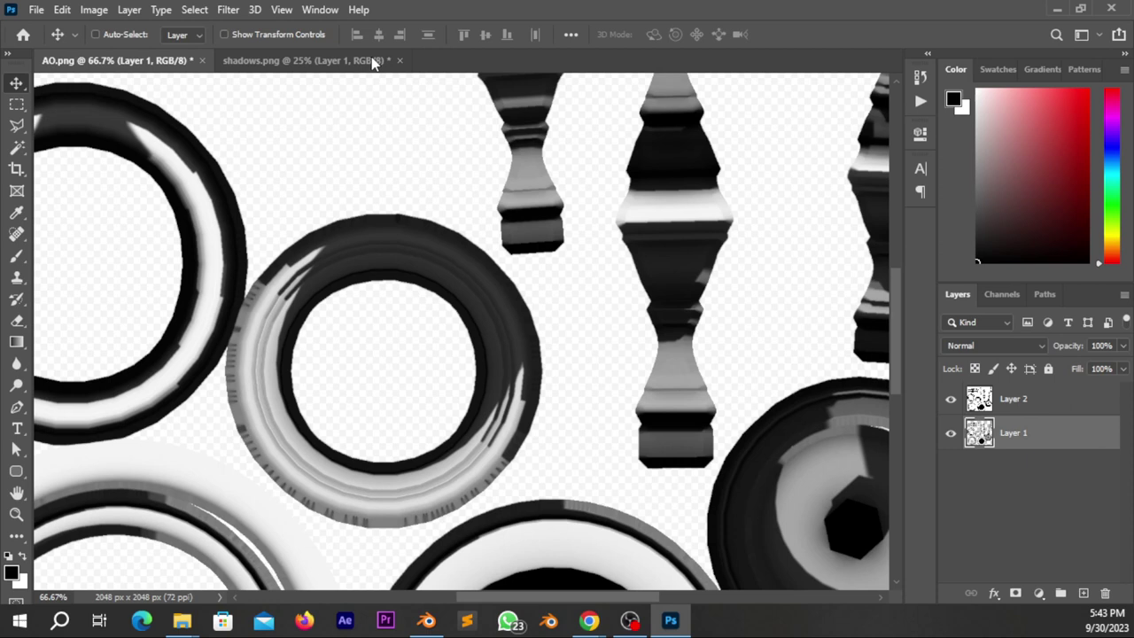
click(228, 9)
mouse_move(367, 196)
click(483, 254)
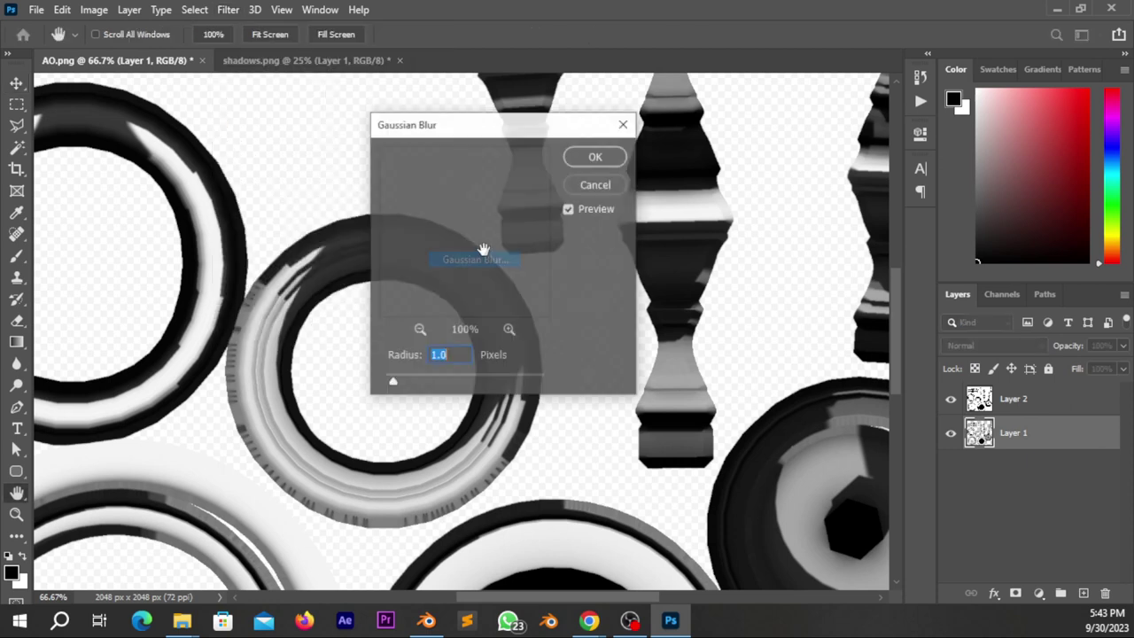
click(594, 158)
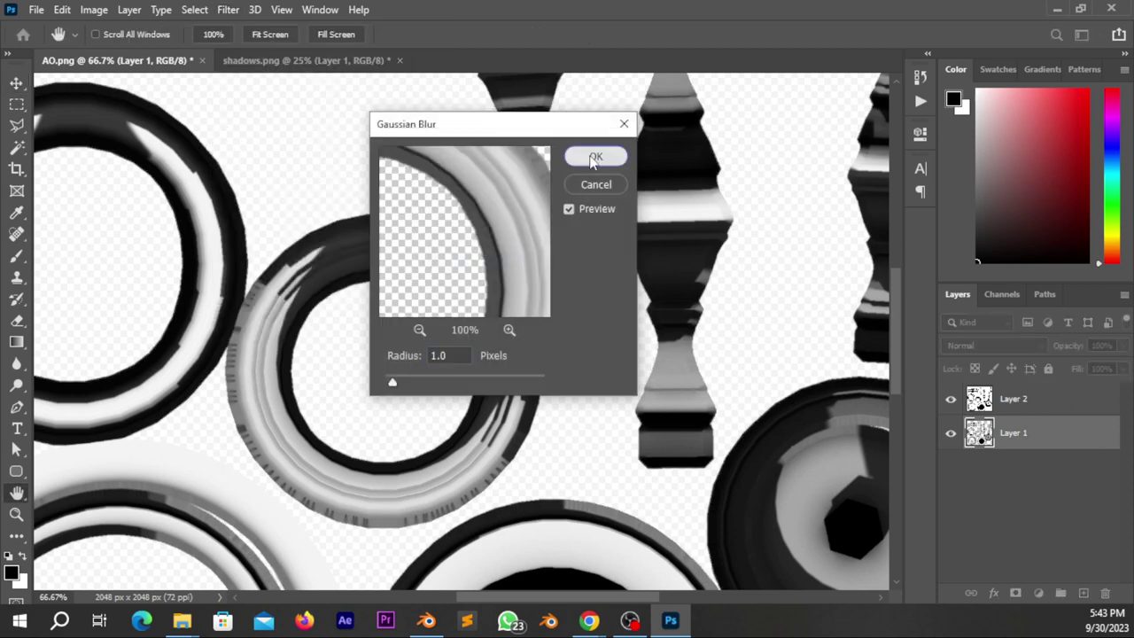
ctrl+click(1084, 594)
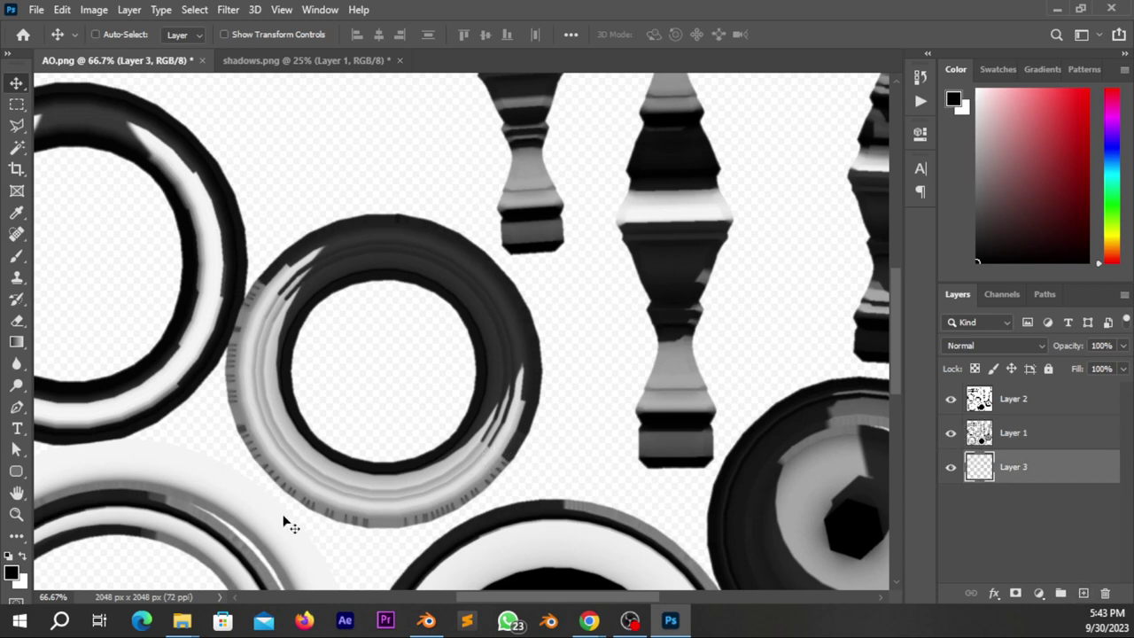
- Set the background colour to grey #afafaf and fill Layer 3 with it
key(i)
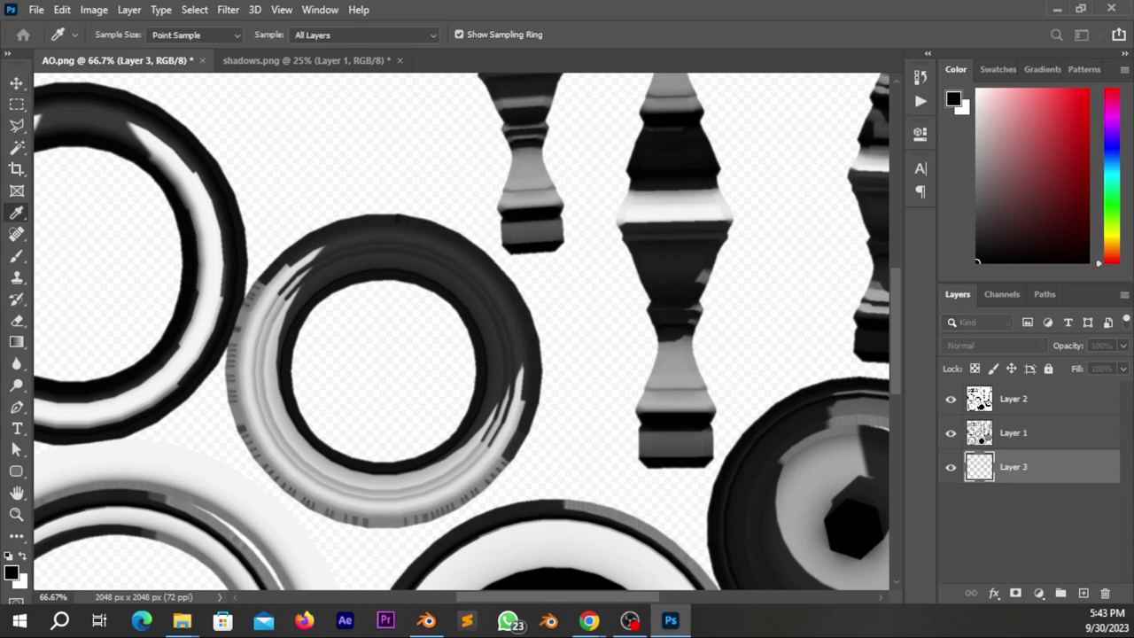
click(19, 581)
drag(405, 144, 700, 103)
drag(558, 177, 546, 208)
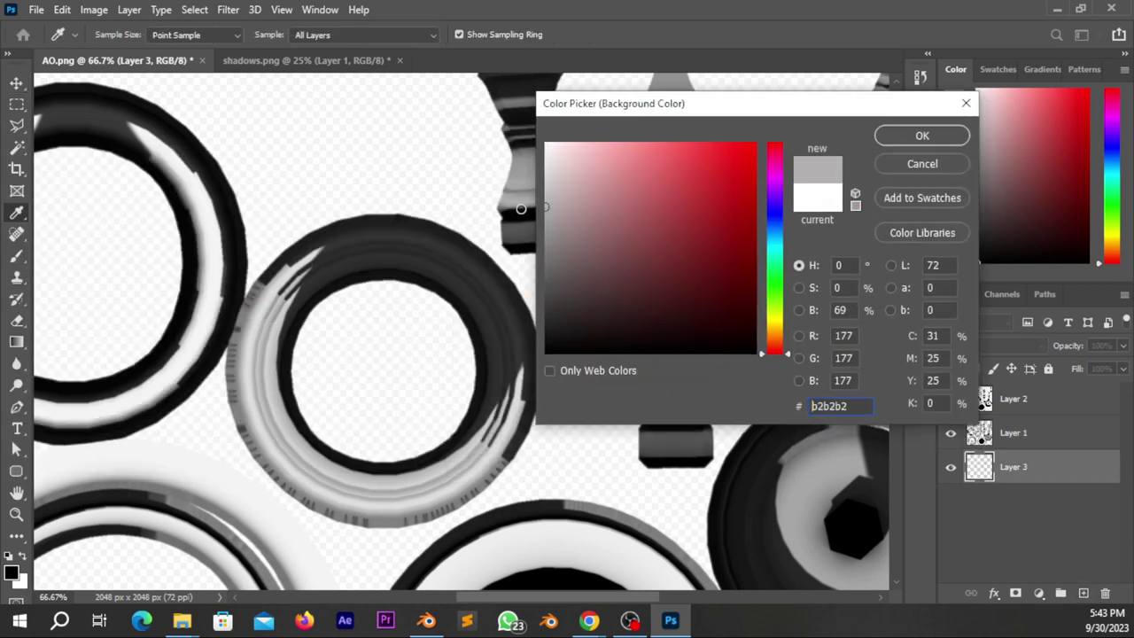
click(891, 141)
key(v)
key(ctrl+BackSpace)
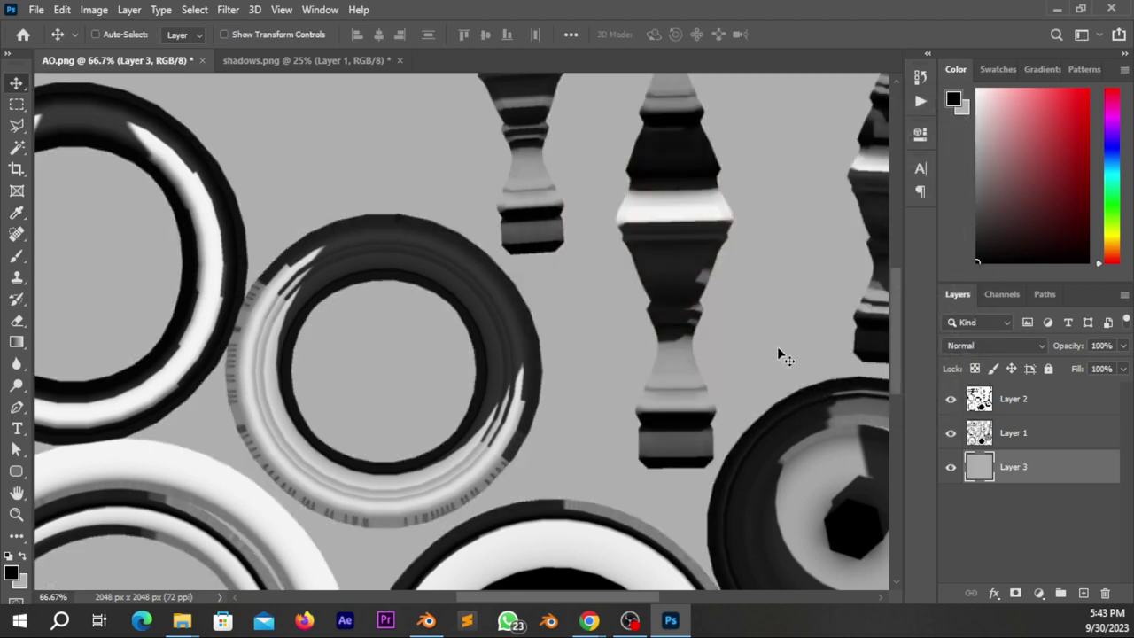
key(ctrl+0)
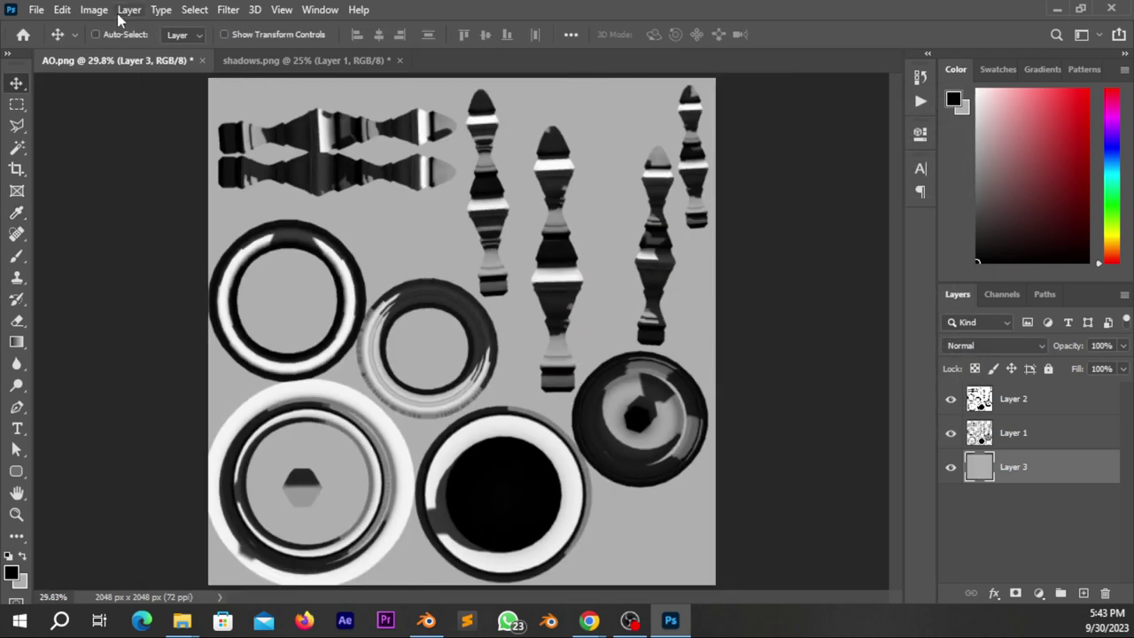
- Save the image as PNG named fountain_shadow_ao_baked in My textures
click(40, 10)
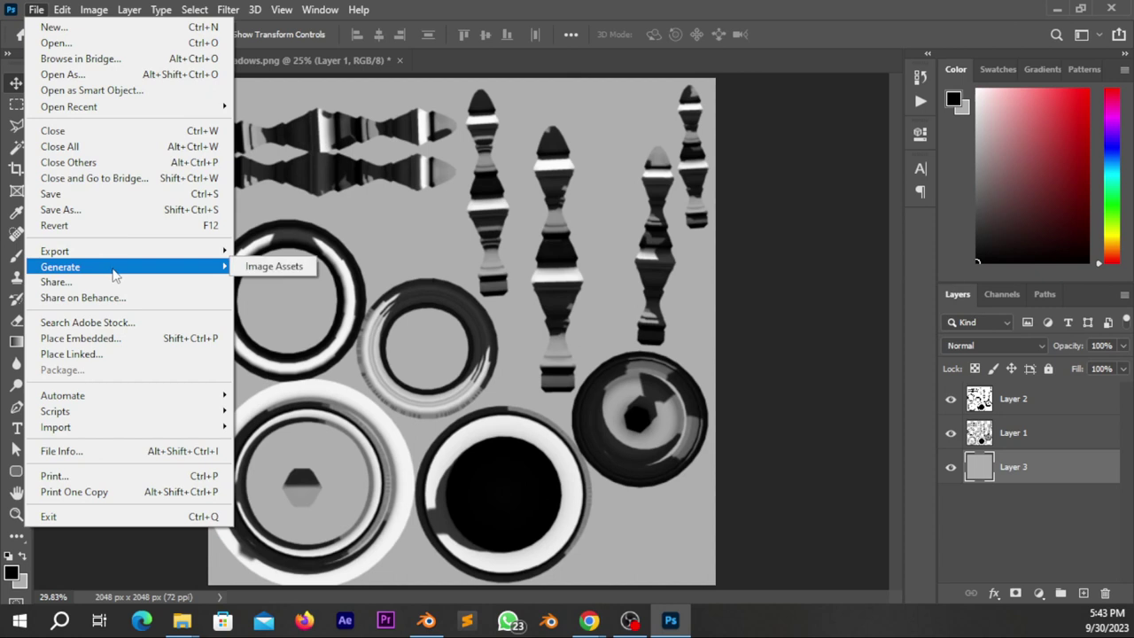
click(89, 210)
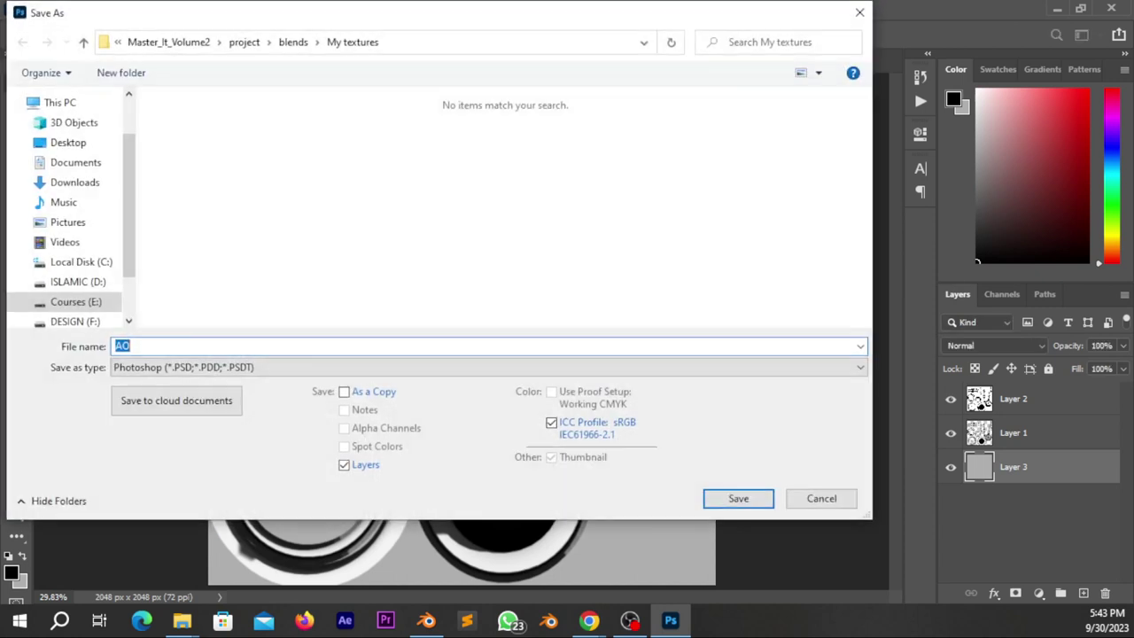
click(232, 367)
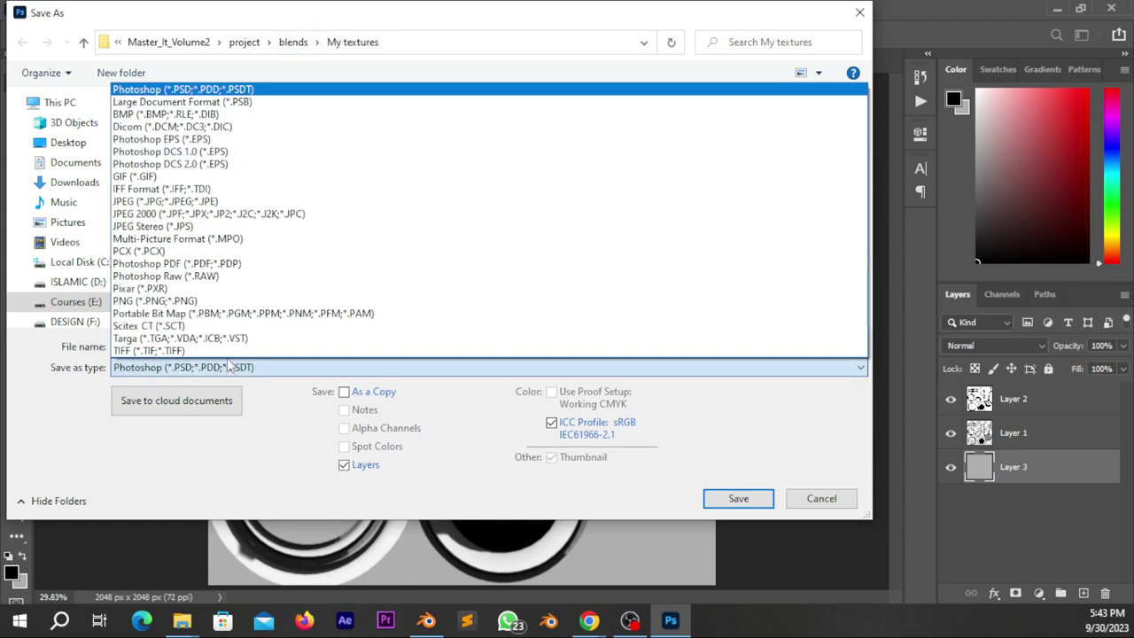
click(191, 304)
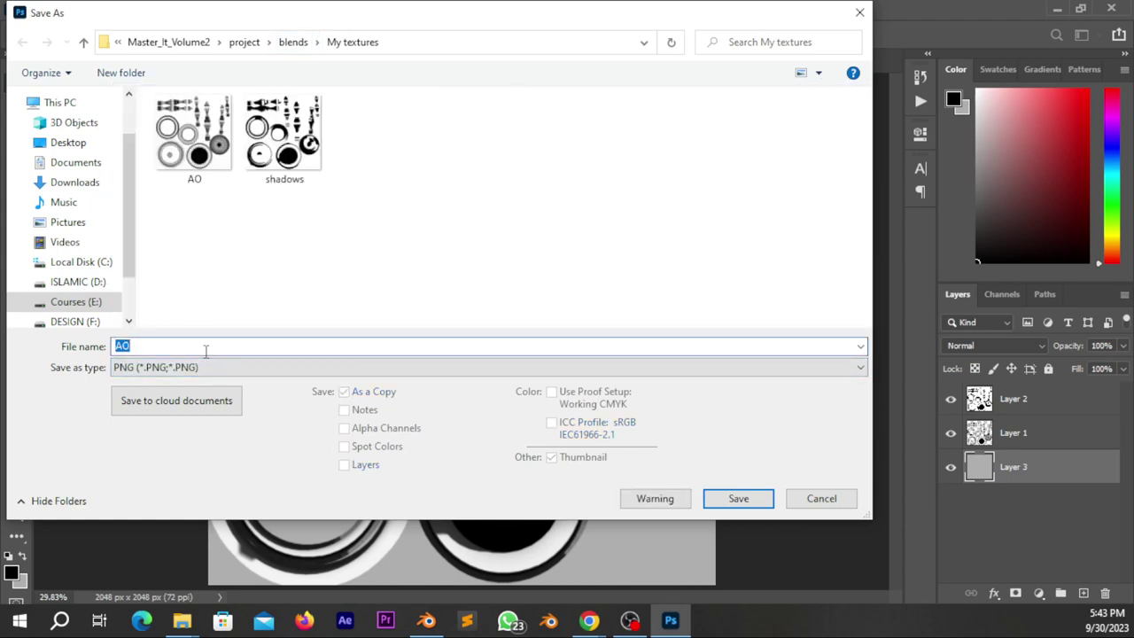
text(found)
key(BackSpace)
text(adow_ao_b)
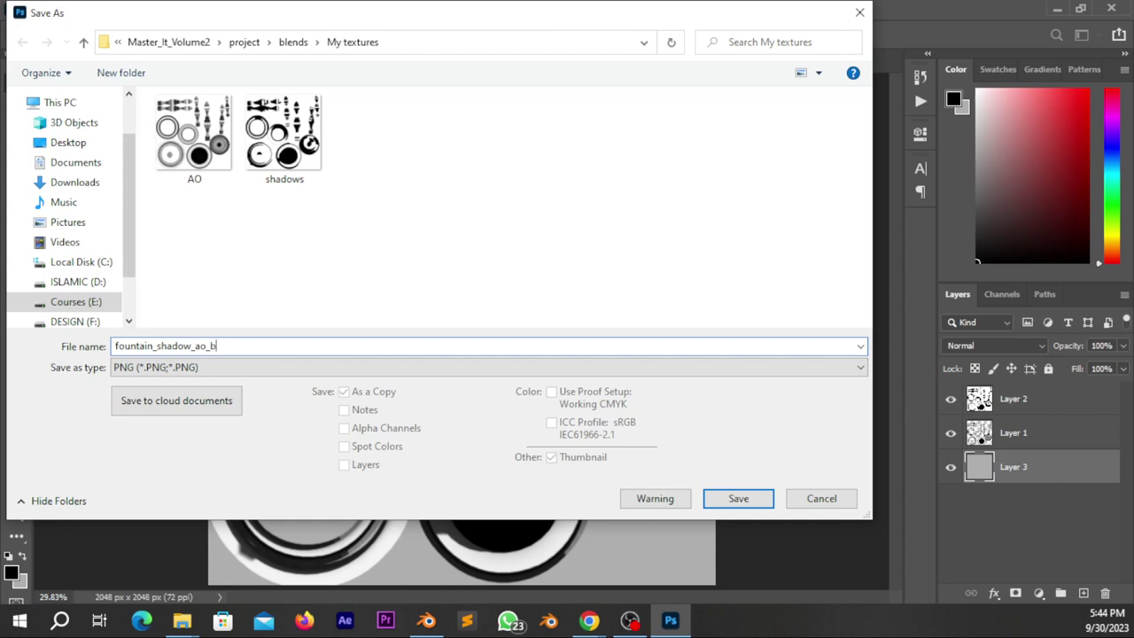
text(aked)
click(721, 500)
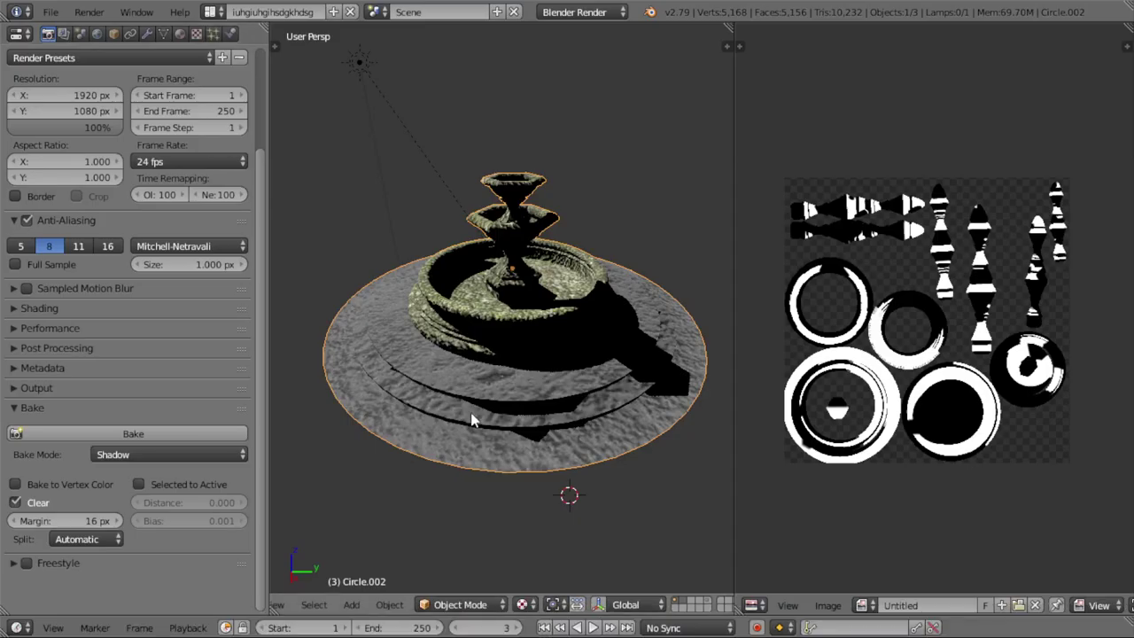
- Create a new texture in the first empty slot of the ground material
click(180, 34)
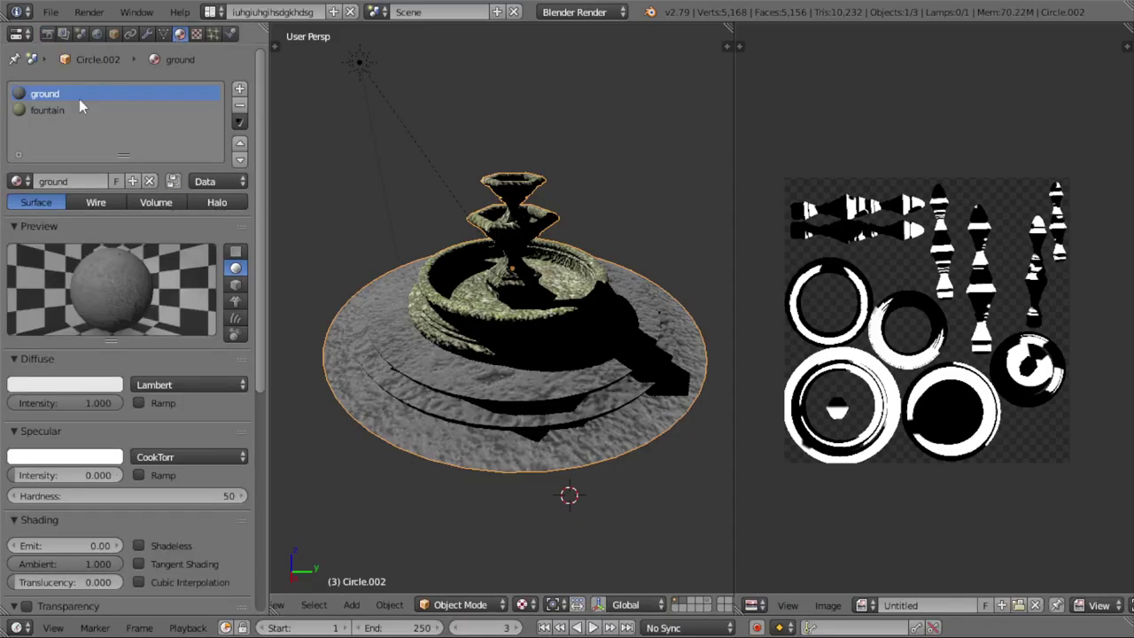
click(49, 110)
click(53, 95)
click(197, 33)
click(33, 149)
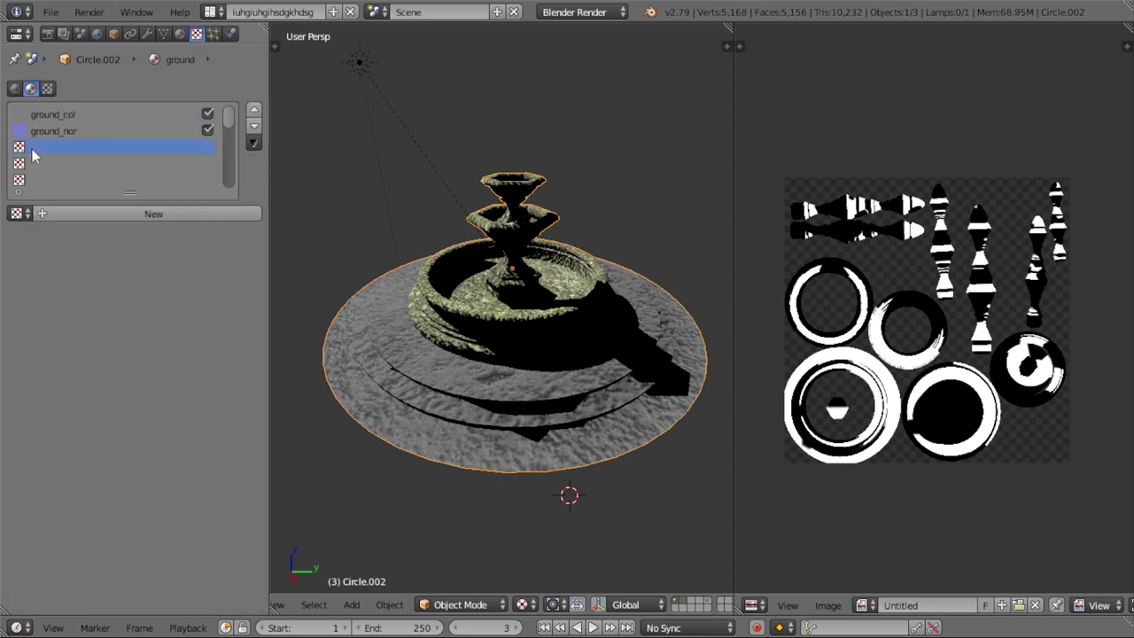
click(146, 214)
click(120, 214)
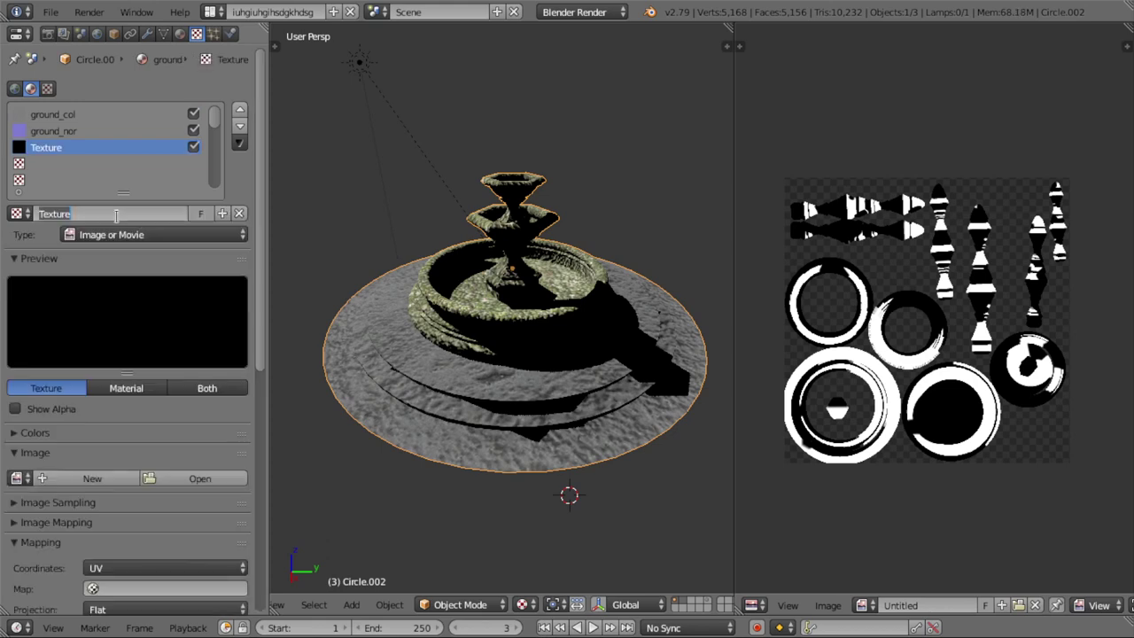
- Load fountain_shadow_ao_baked.png from My textures into the new texture
click(190, 479)
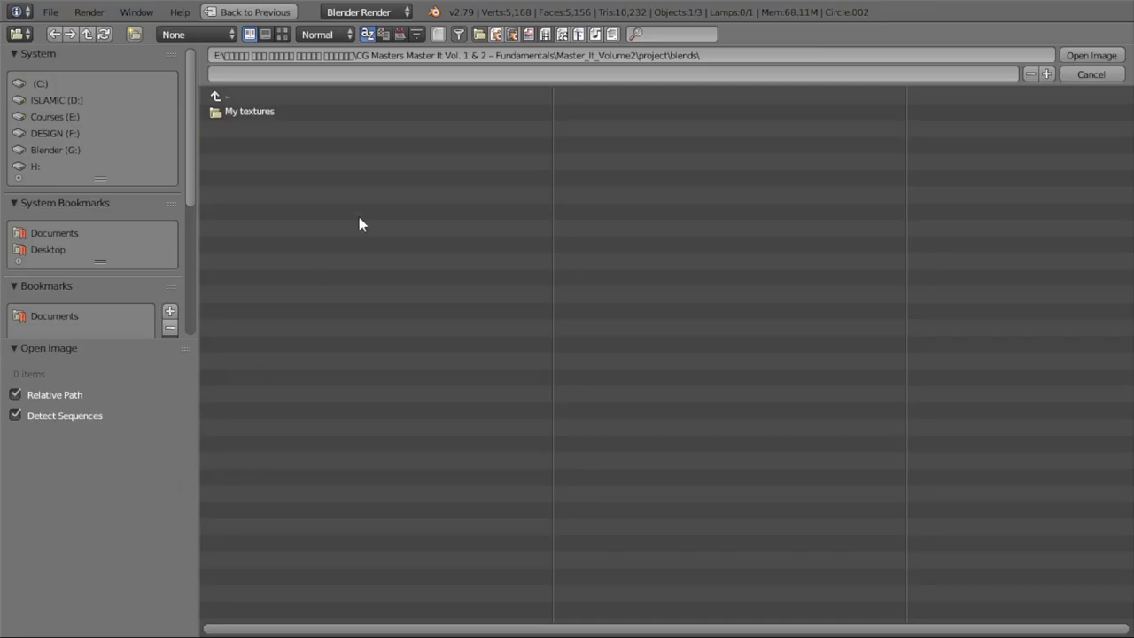
click(271, 121)
click(288, 132)
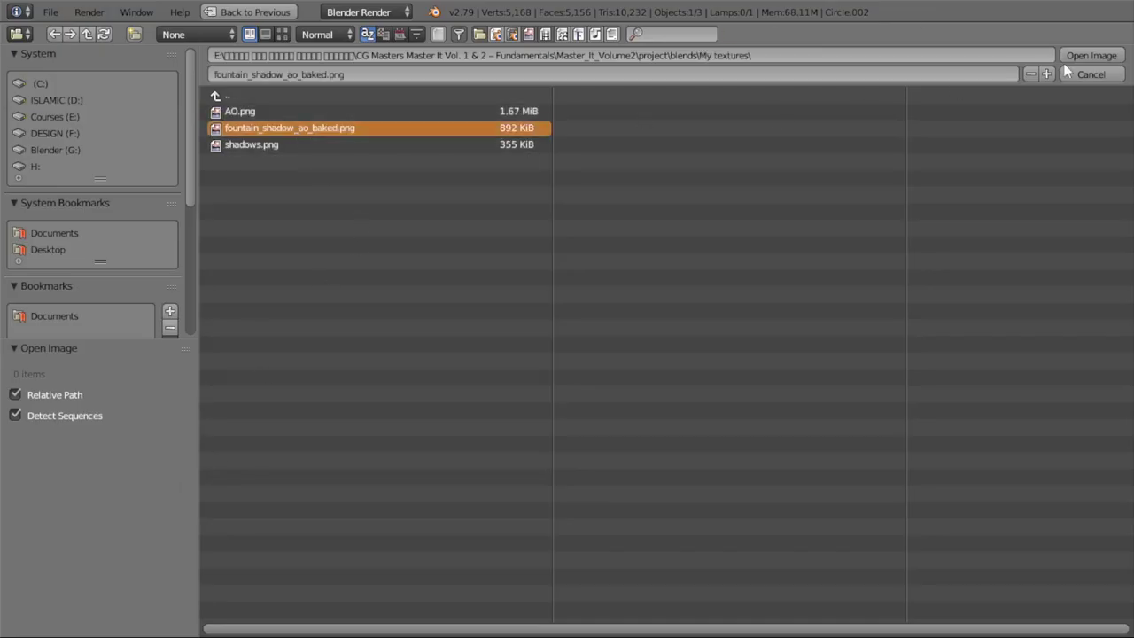
key(Return)
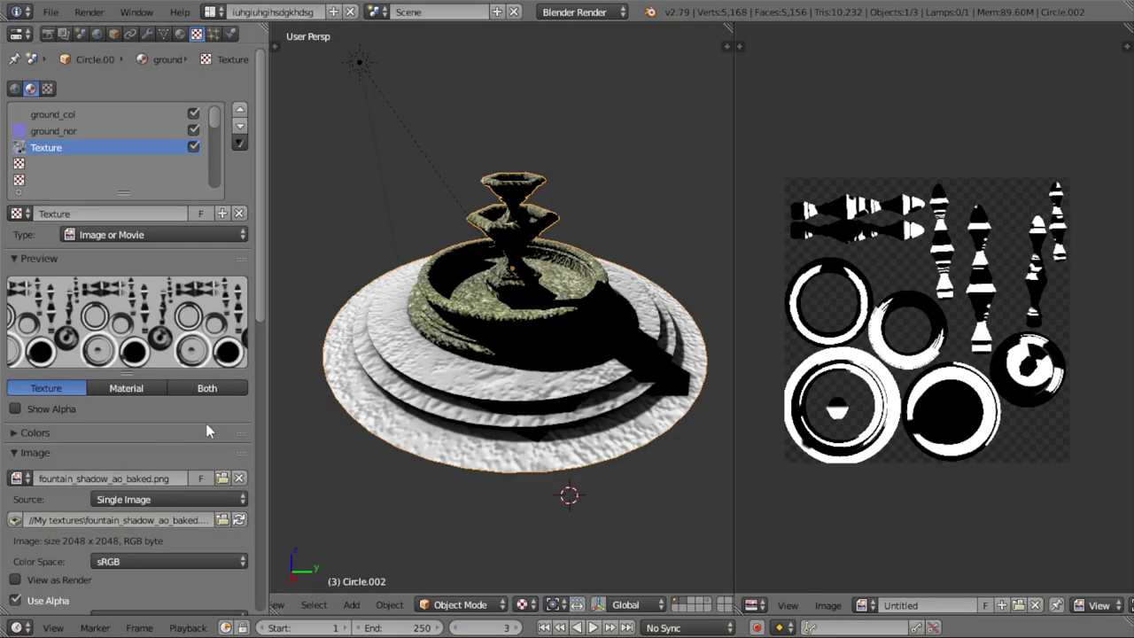
- Map the new baked texture through the baked_shadows UV map
scroll(207, 431, down, 3)
scroll(207, 431, down, 4)
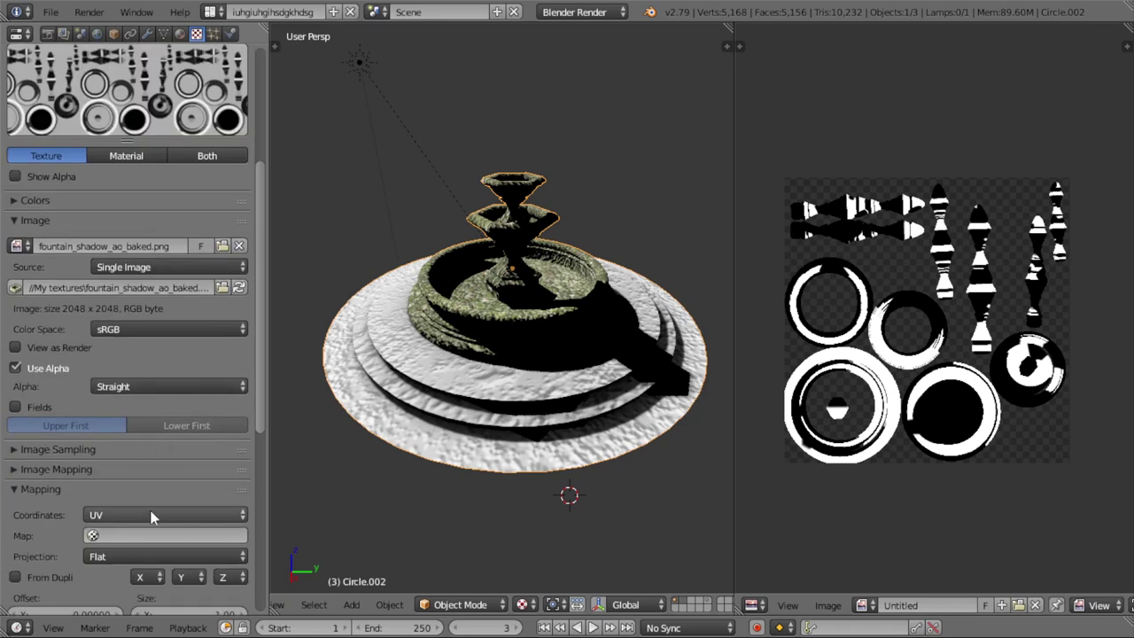
click(150, 535)
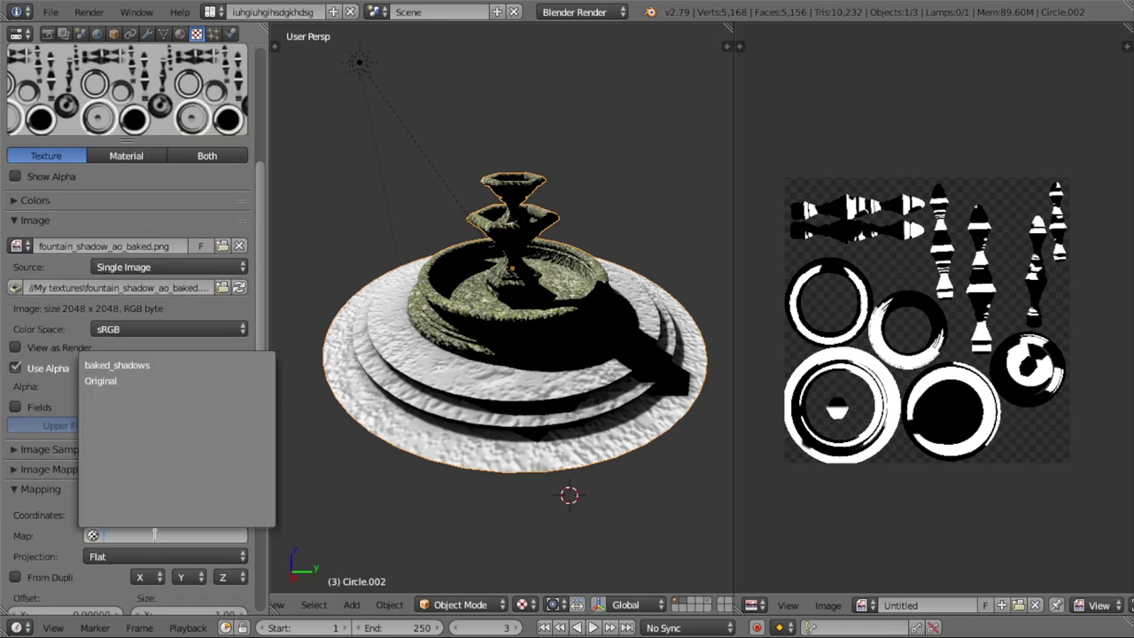
click(133, 365)
scroll(151, 434, up, 7)
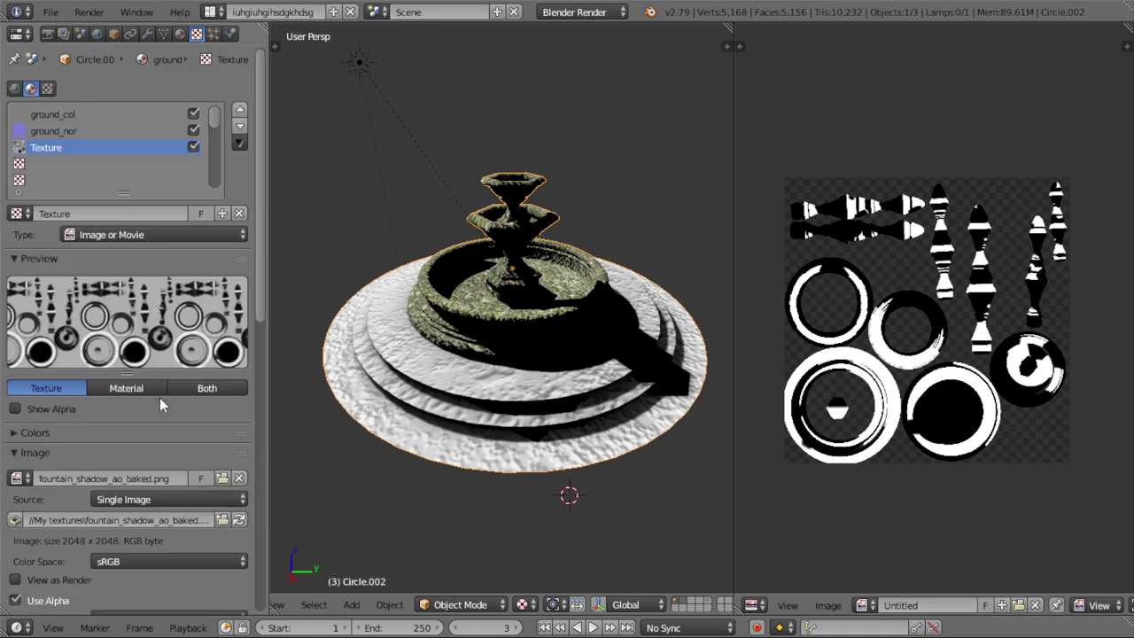
- Put both ground_nor and ground_col textures on the Original UV map
click(57, 129)
scroll(115, 355, down, 5)
scroll(133, 438, down, 5)
click(133, 436)
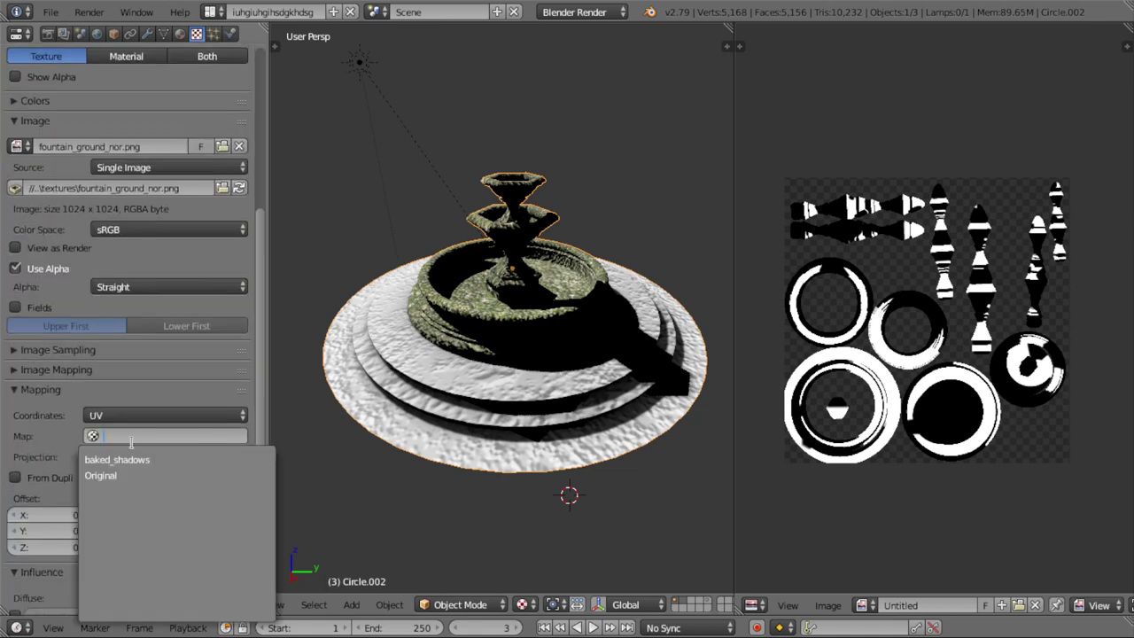
click(115, 474)
scroll(132, 313, up, 7)
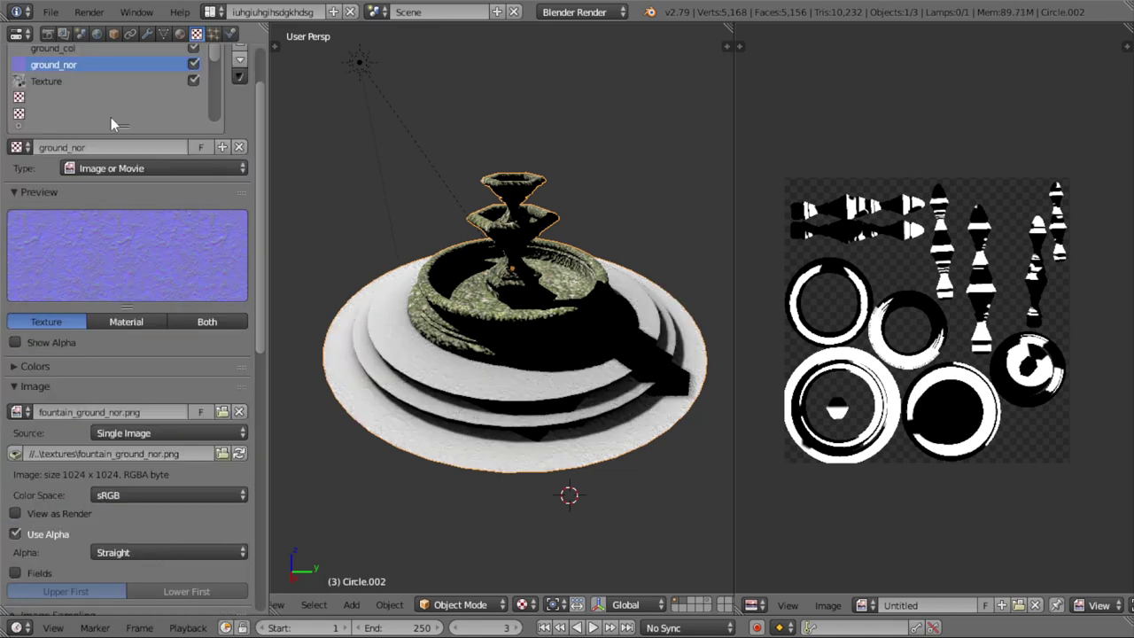
click(61, 54)
scroll(128, 447, down, 1)
scroll(128, 447, down, 8)
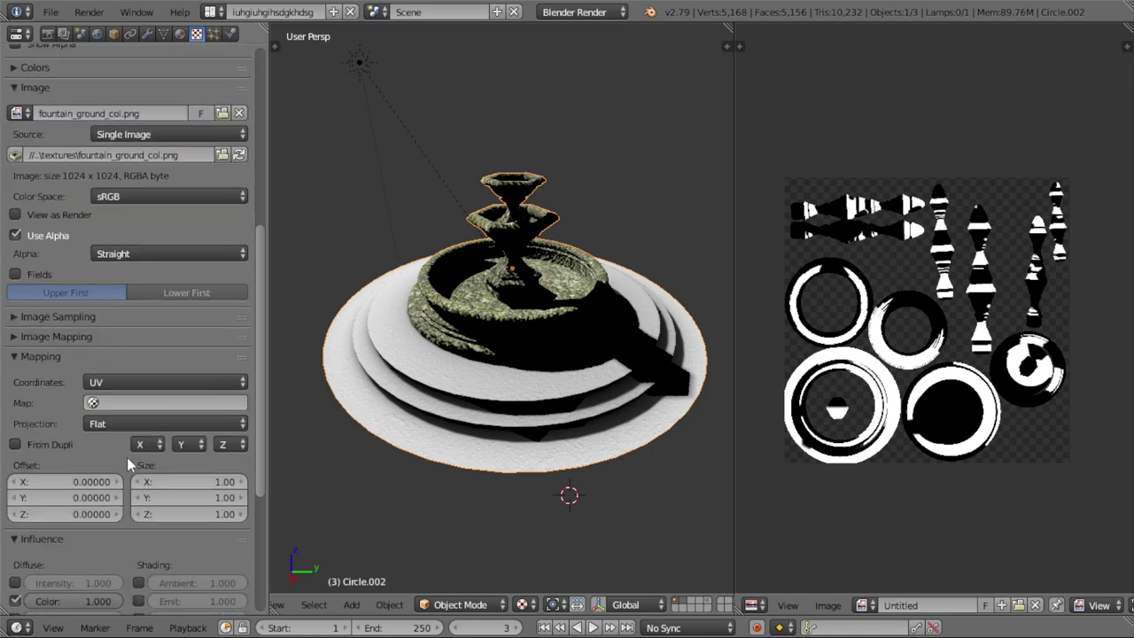
click(117, 403)
click(113, 441)
scroll(141, 419, up, 6)
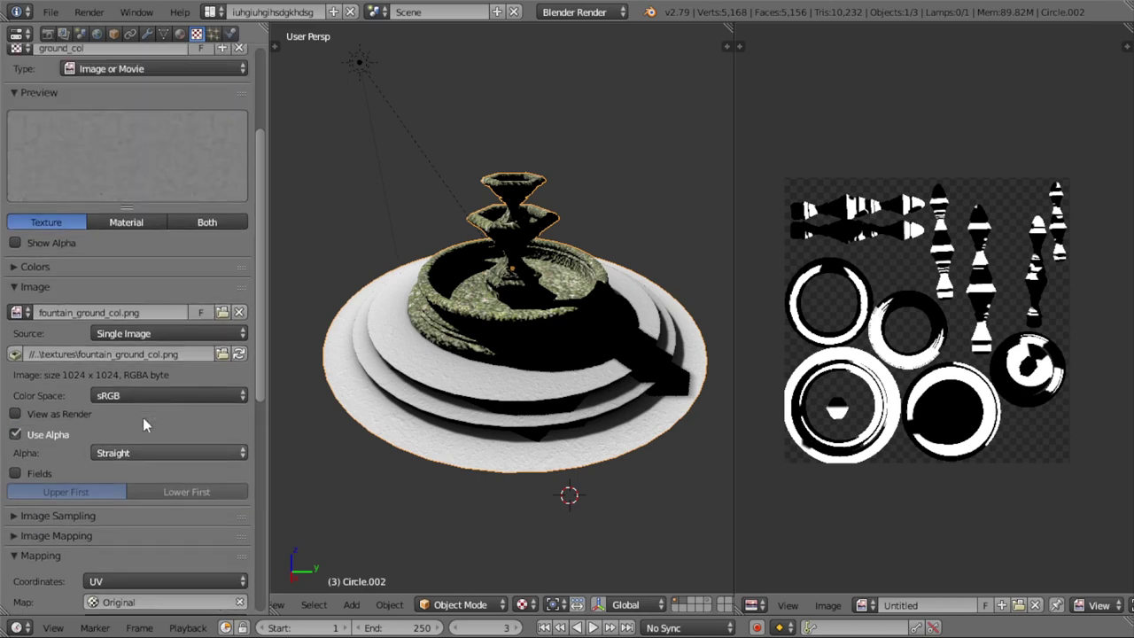
scroll(142, 418, up, 4)
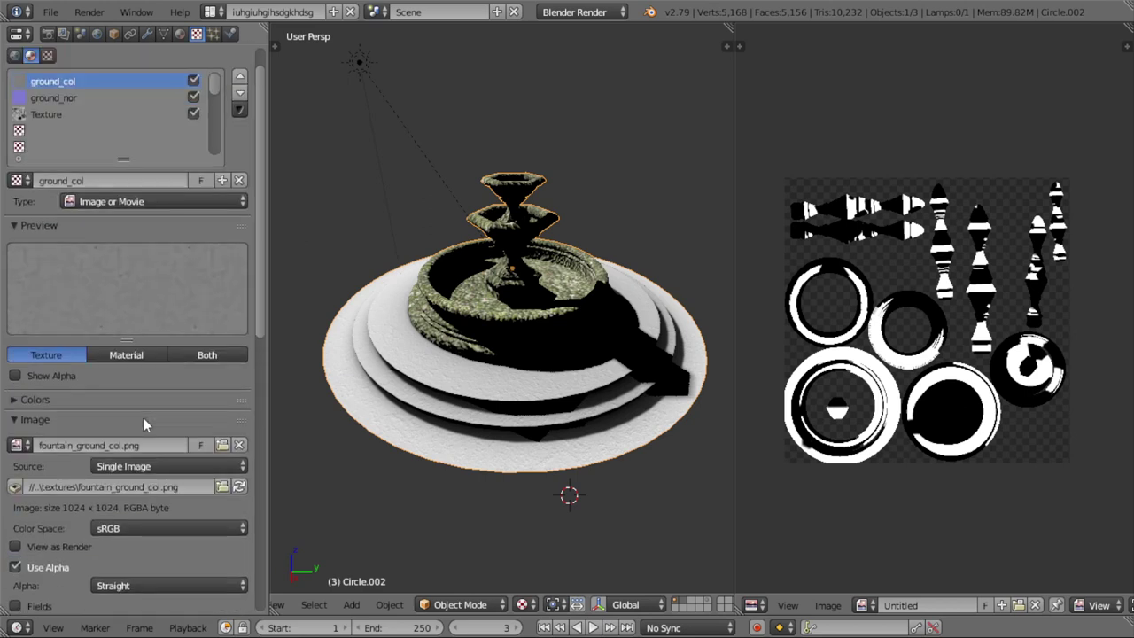
- Set the baked shadow texture's blend type to Multiply over the ground colours
click(62, 114)
scroll(173, 389, down, 4)
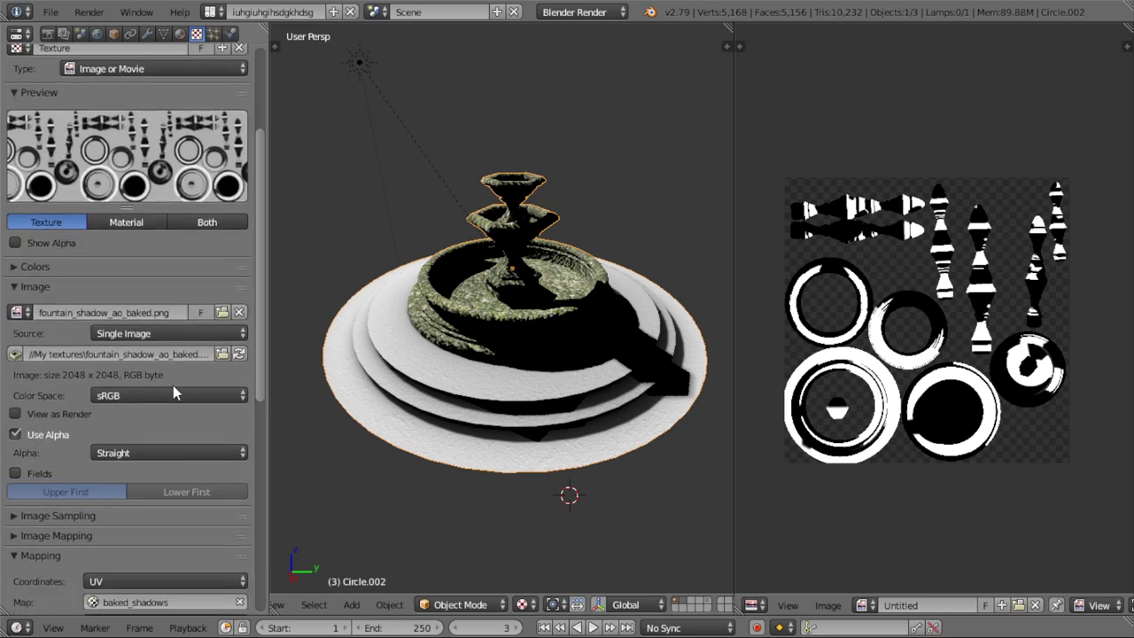
scroll(165, 416, down, 2)
scroll(152, 542, down, 2)
scroll(147, 545, down, 1)
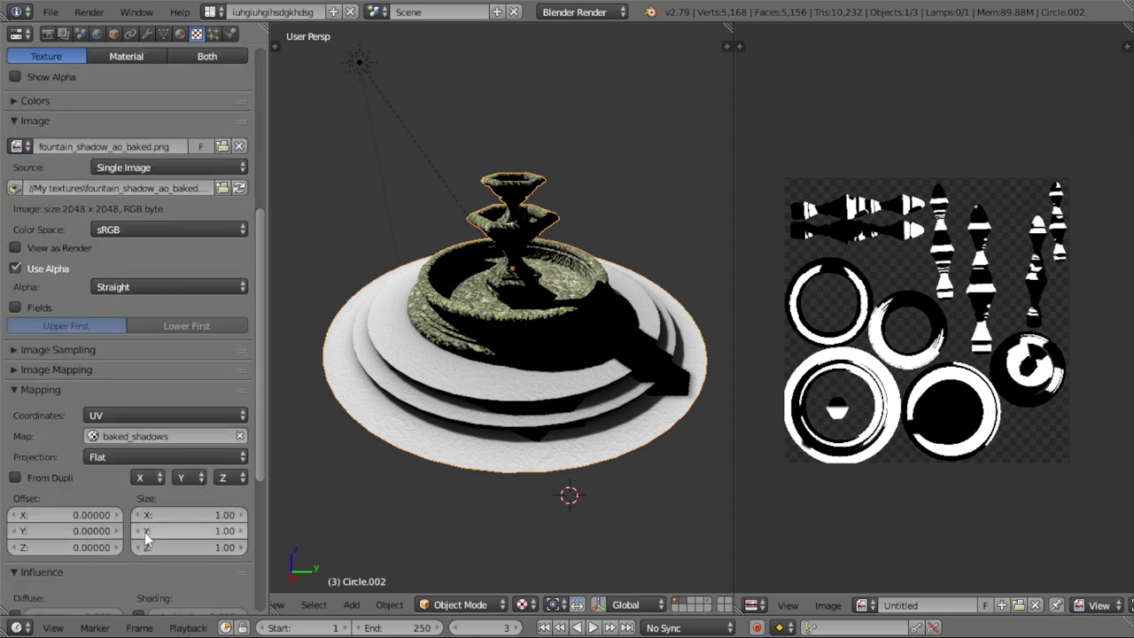
scroll(86, 511, down, 4)
scroll(81, 511, down, 4)
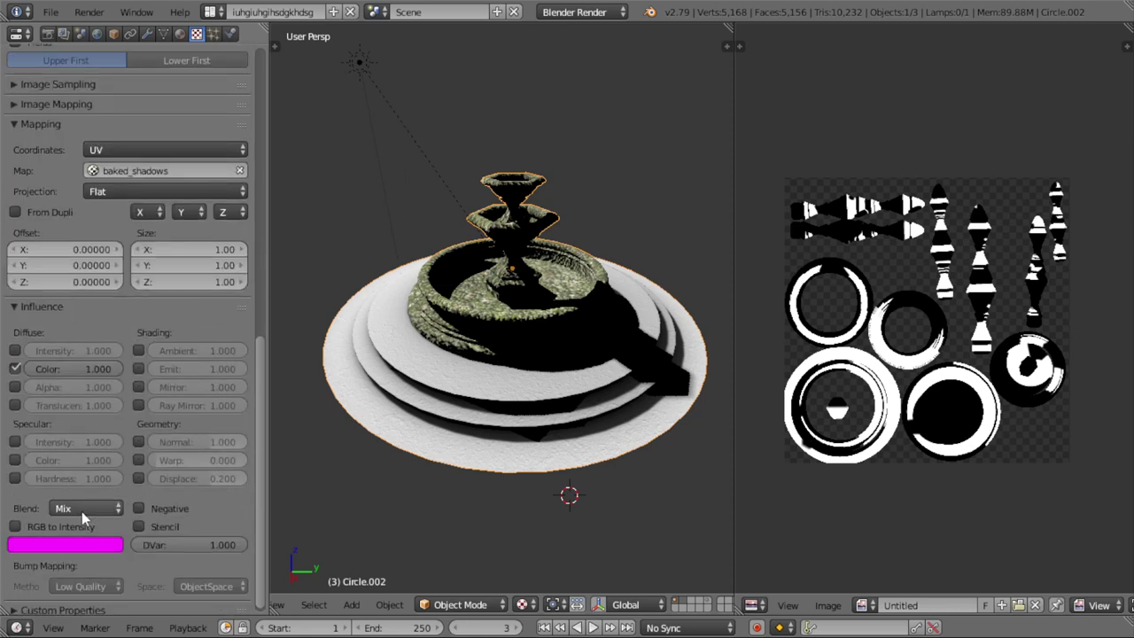
click(81, 509)
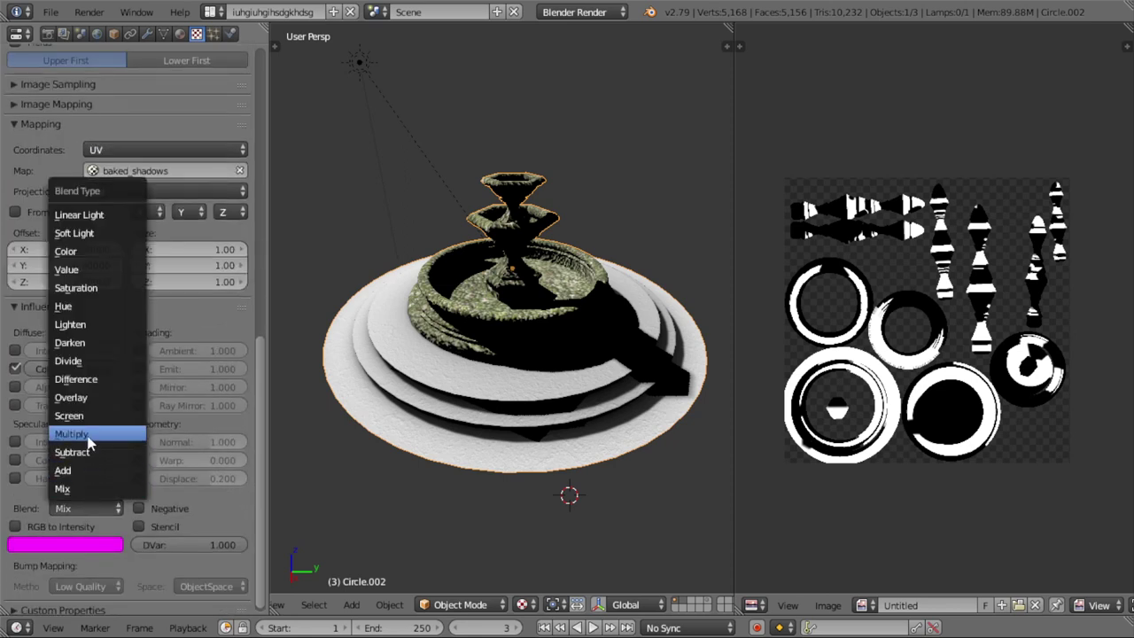
click(89, 434)
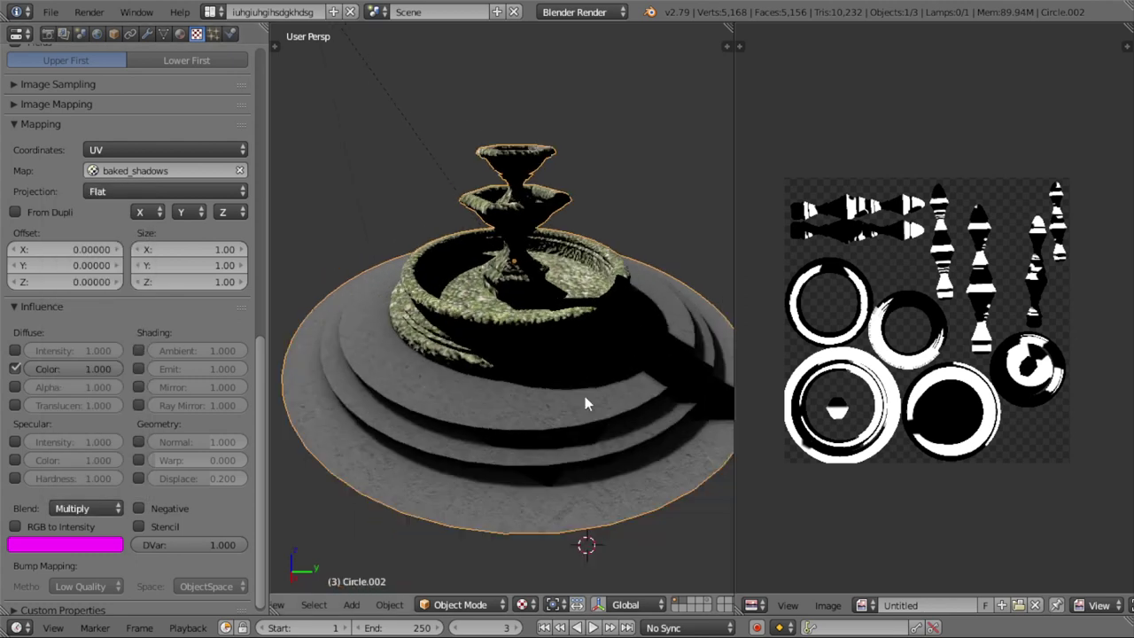
scroll(190, 373, up, 8)
scroll(190, 373, up, 8)
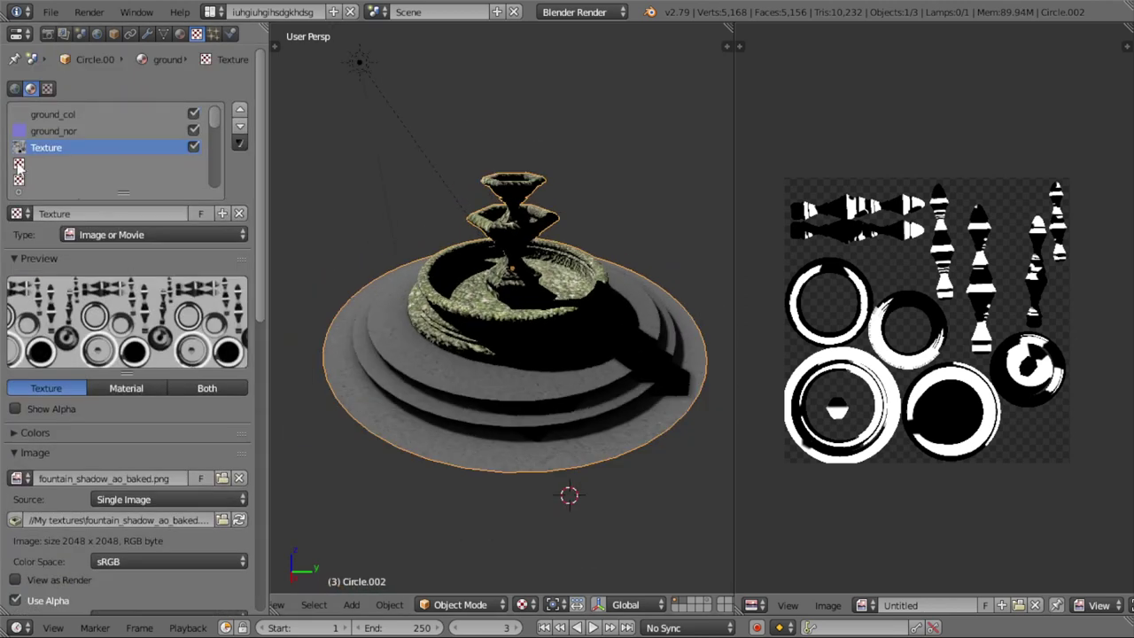
- Toggle the baked shadow texture on and off to compare the result
click(192, 148)
click(192, 147)
click(192, 148)
click(192, 148)
click(192, 148)
- Finish comparing, leave the baked shadow texture enabled, and inspect the fountain from several angles
click(192, 148)
click(192, 148)
click(193, 148)
click(192, 148)
click(192, 148)
mouse_move(397, 433)
middle_down()
mouse_move(532, 399)
mouse_move(540, 426)
mouse_move(384, 506)
mouse_move(452, 495)
middle_up()
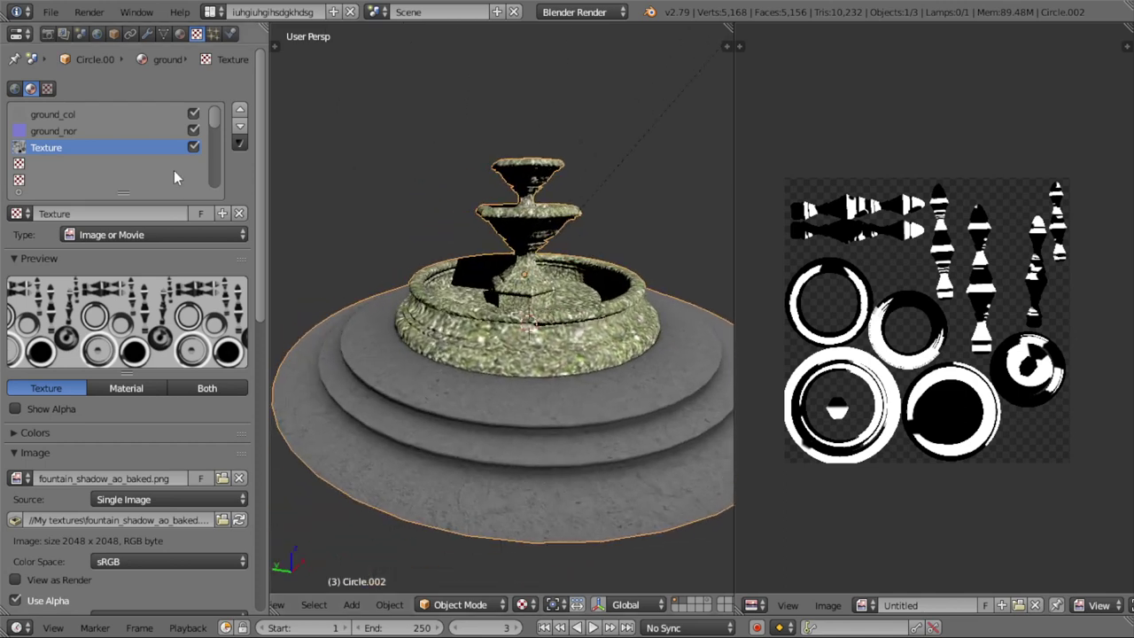
middle_drag(436, 363, 531, 380)
middle_drag(877, 383, 954, 362)
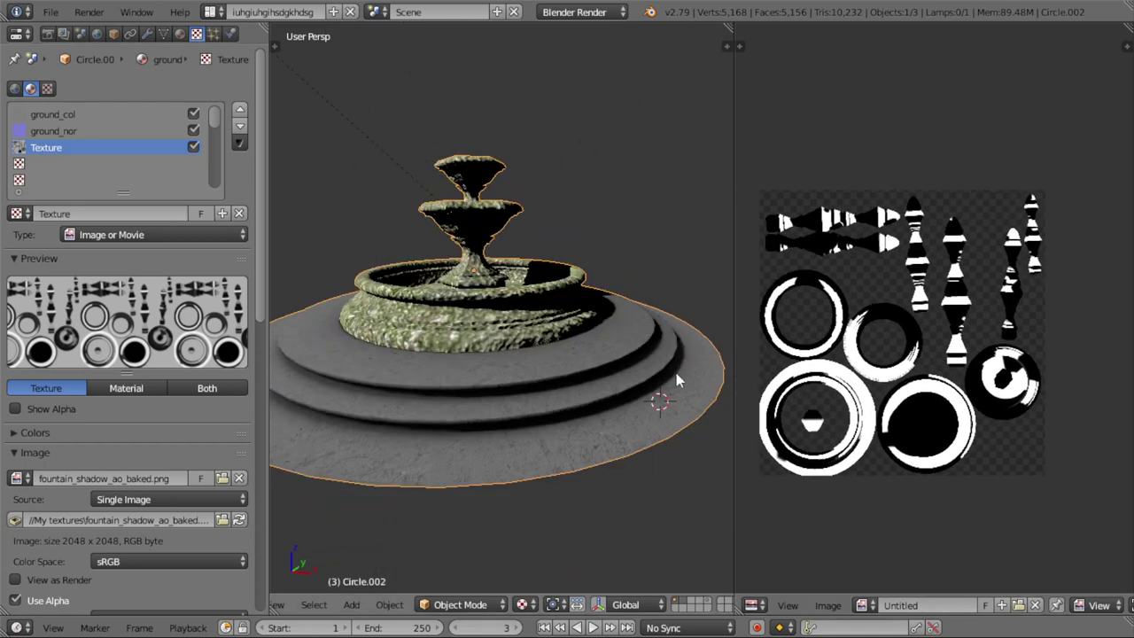
middle_drag(620, 398, 506, 422)
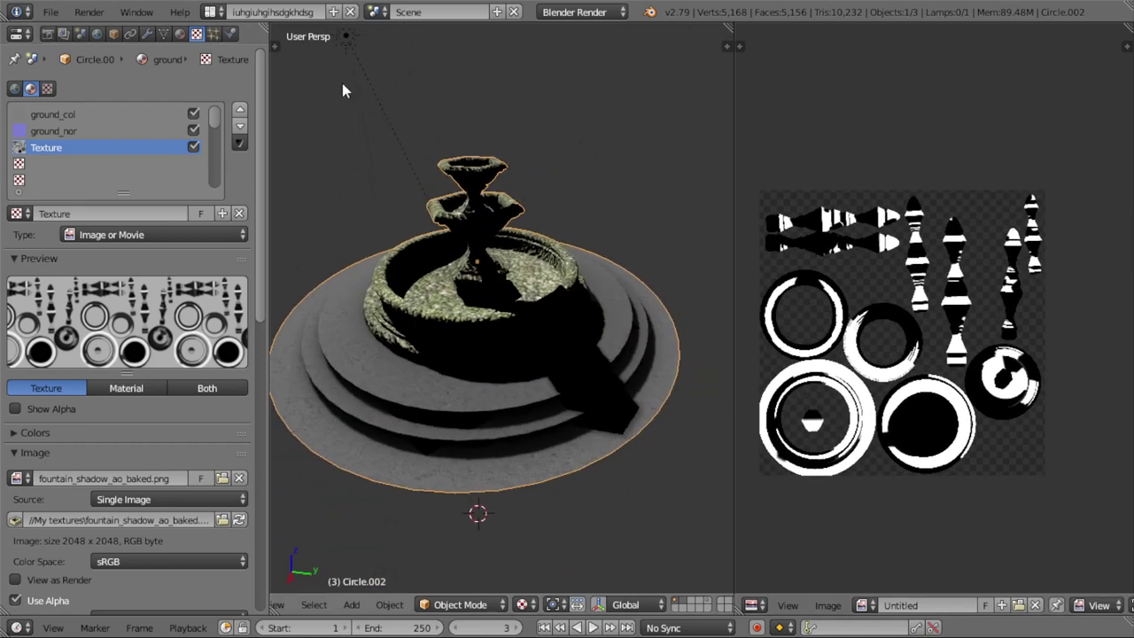
- Select the sun lamp, cancel a move of it, then select the fountain Circle.002
click(348, 43)
right_click(348, 40)
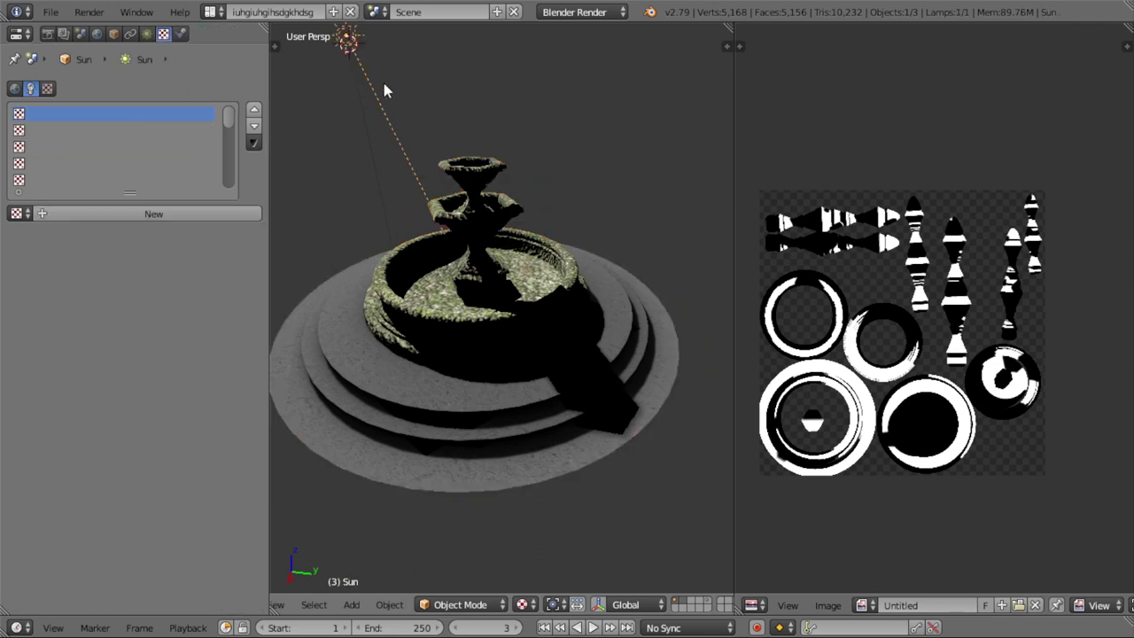
key(g)
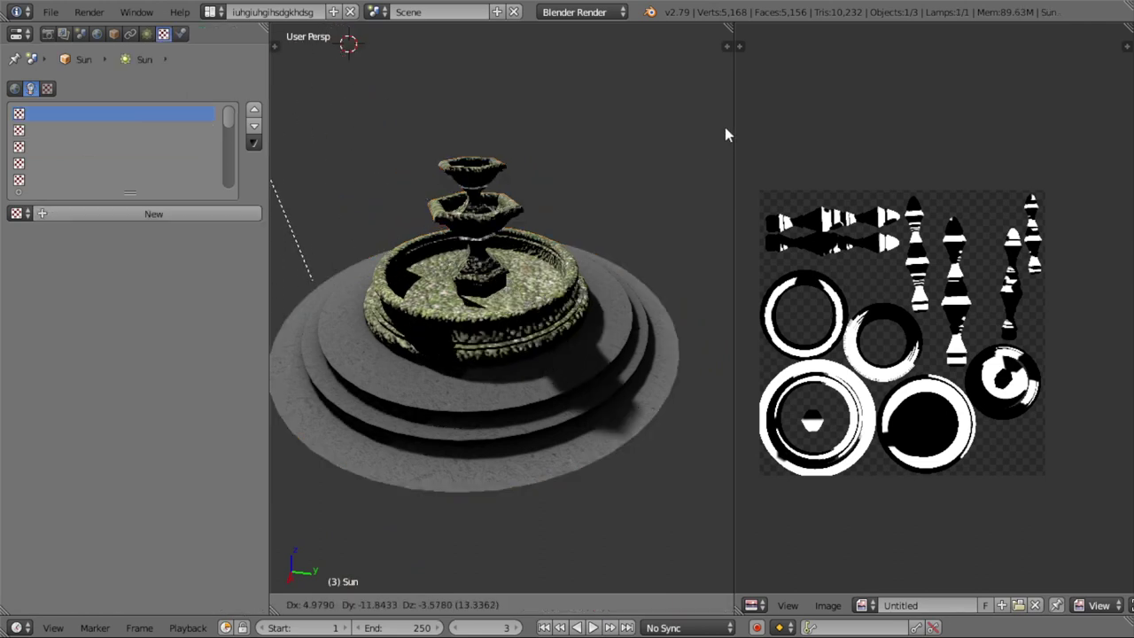
right_click(560, 166)
key(a)
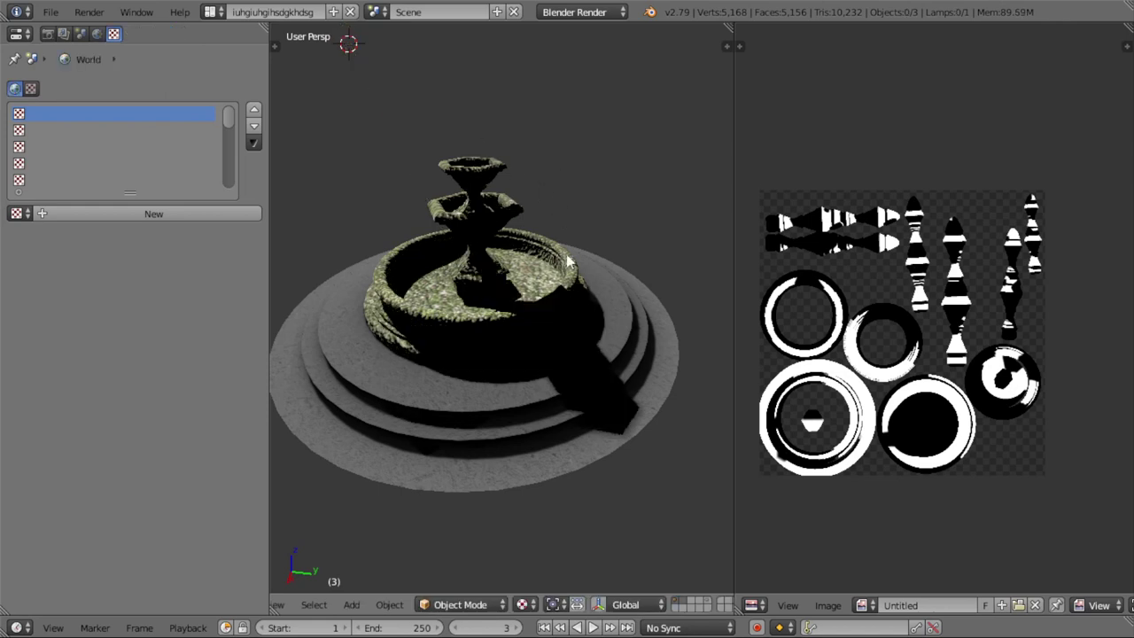
right_click(423, 241)
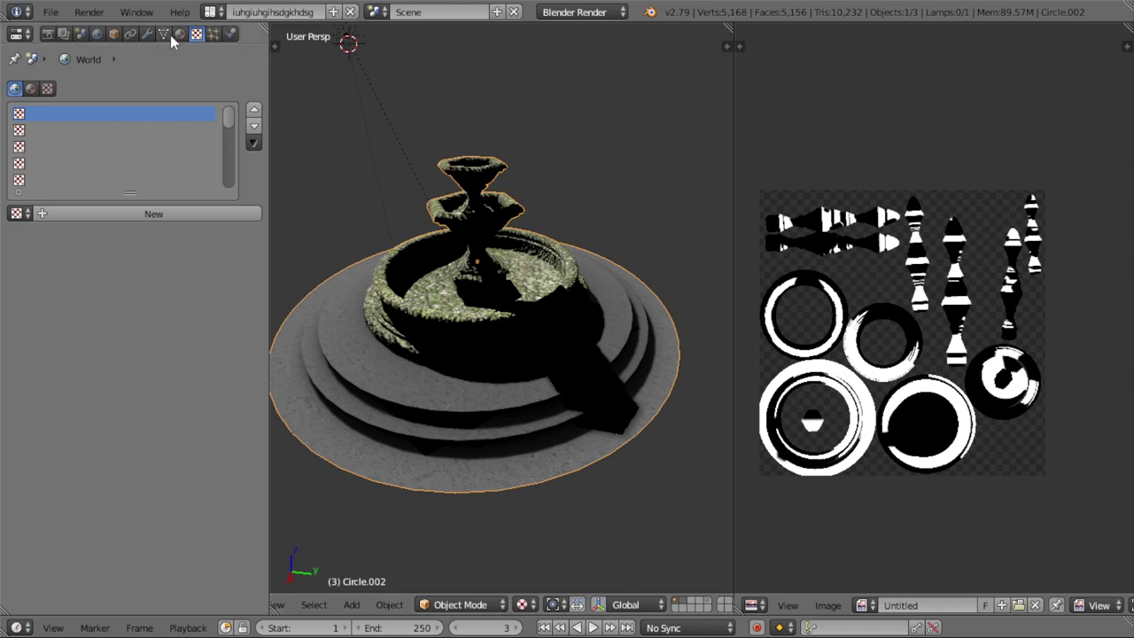
- Select the fountain material and map its fountain_col texture onto the Original UV map
click(177, 34)
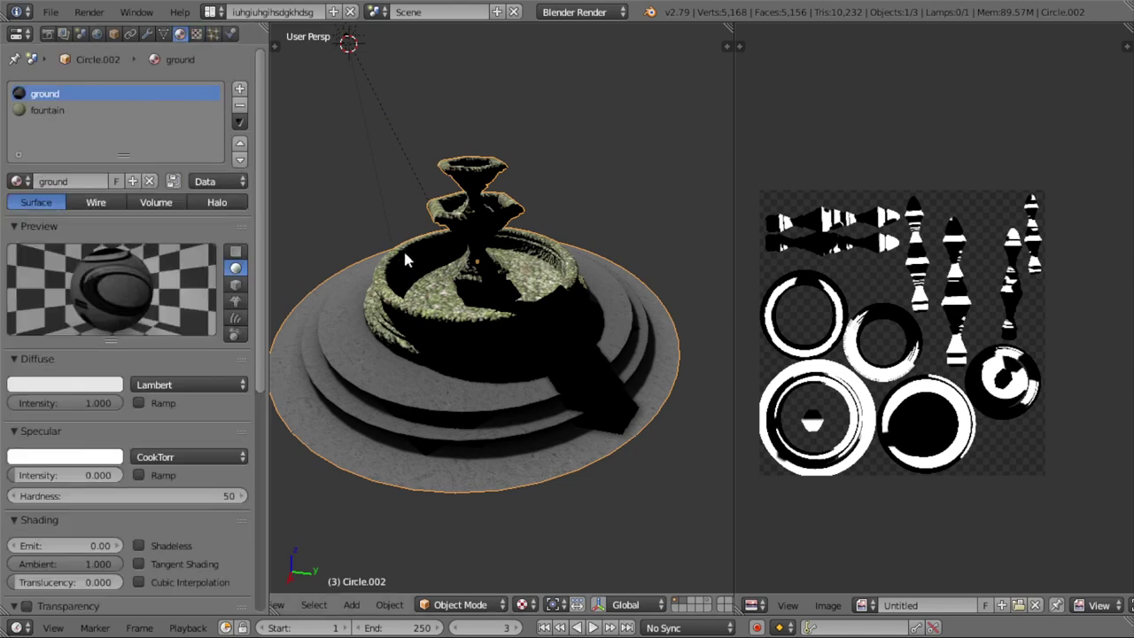
click(47, 110)
click(196, 33)
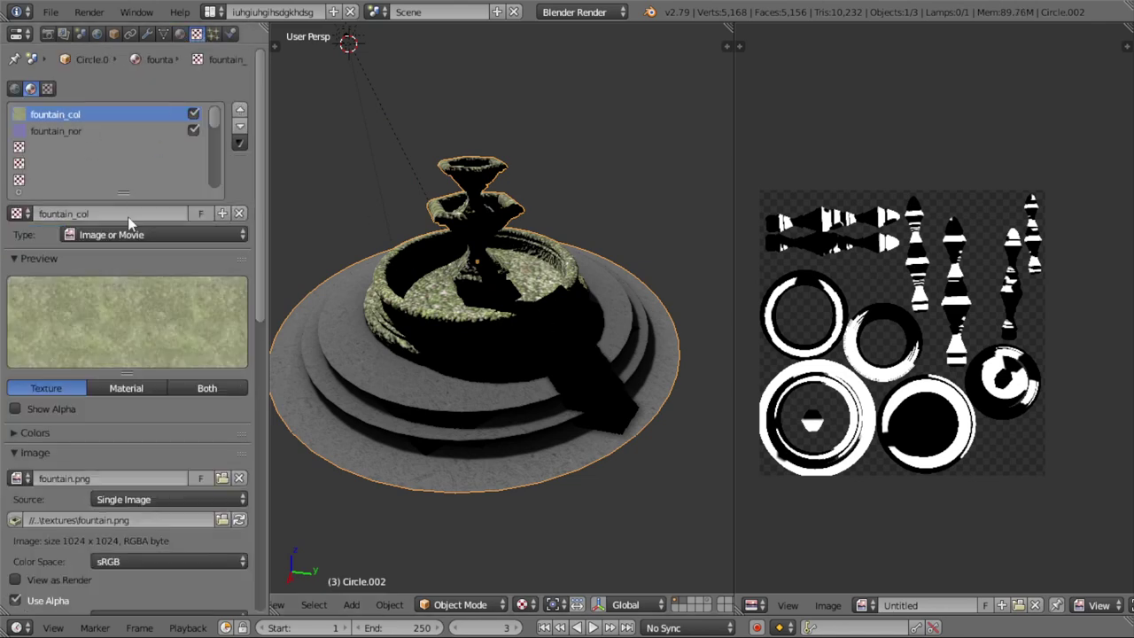
scroll(128, 239, down, 8)
scroll(130, 354, down, 2)
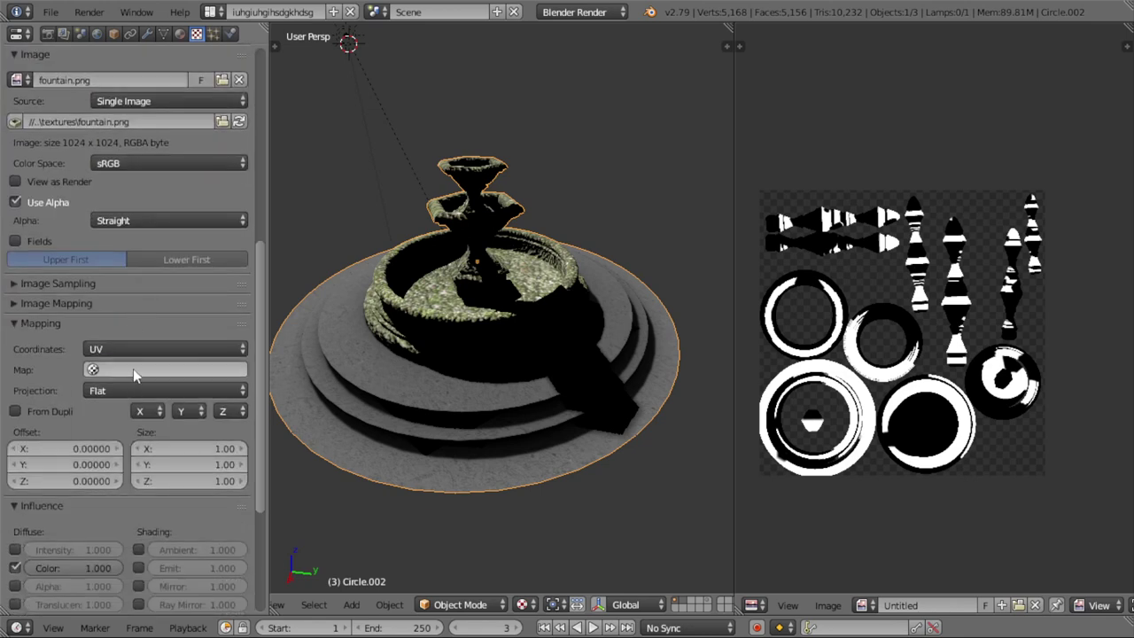
click(133, 369)
click(127, 410)
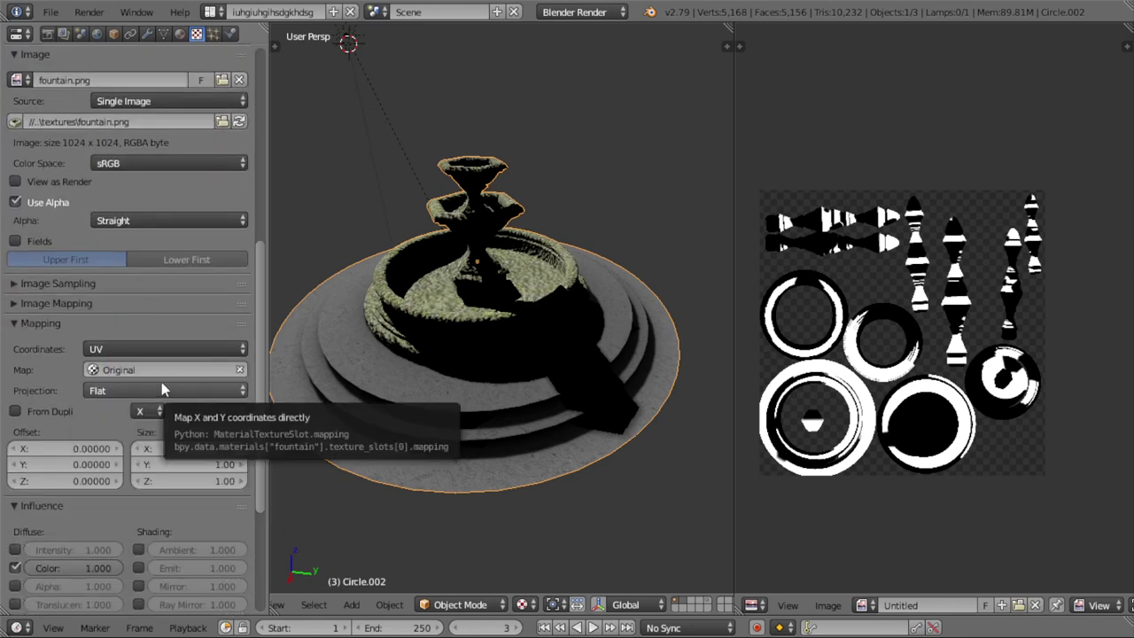
- Map the fountain_nor texture onto the Original UV map as well
scroll(174, 311, up, 3)
scroll(153, 261, up, 7)
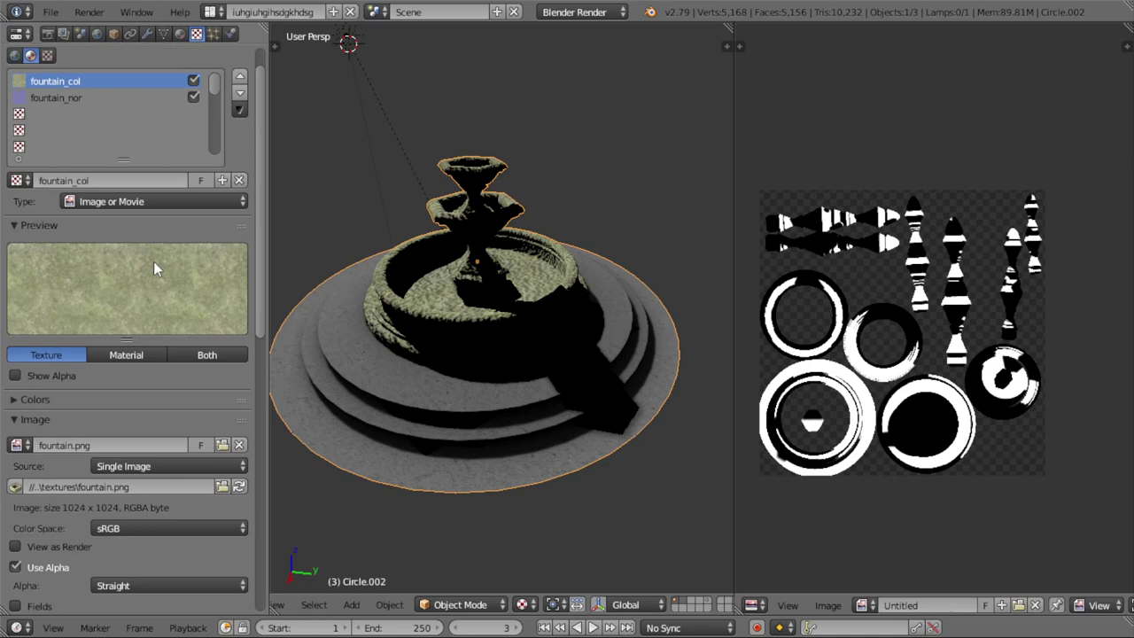
click(66, 97)
scroll(148, 478, down, 8)
click(142, 435)
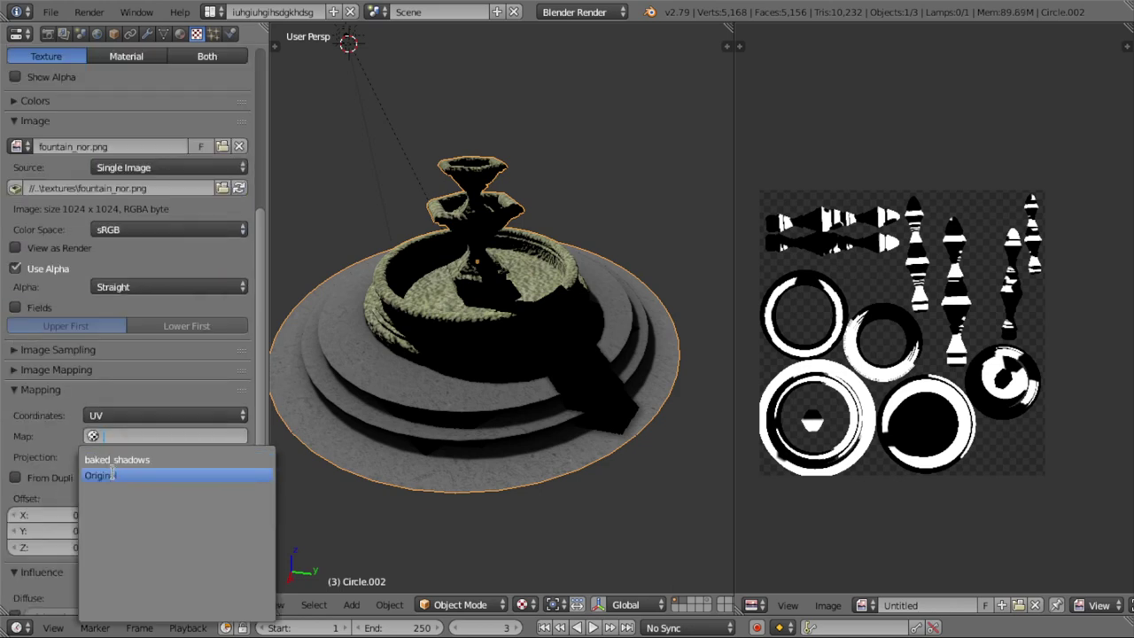
click(111, 476)
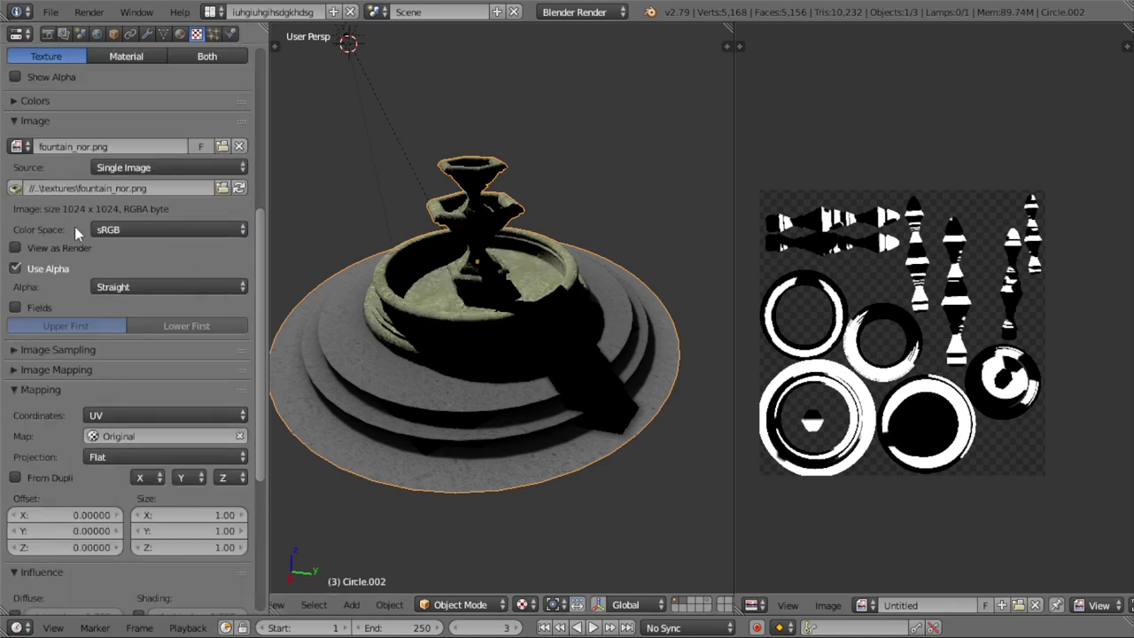
scroll(79, 235, up, 6)
scroll(101, 243, up, 4)
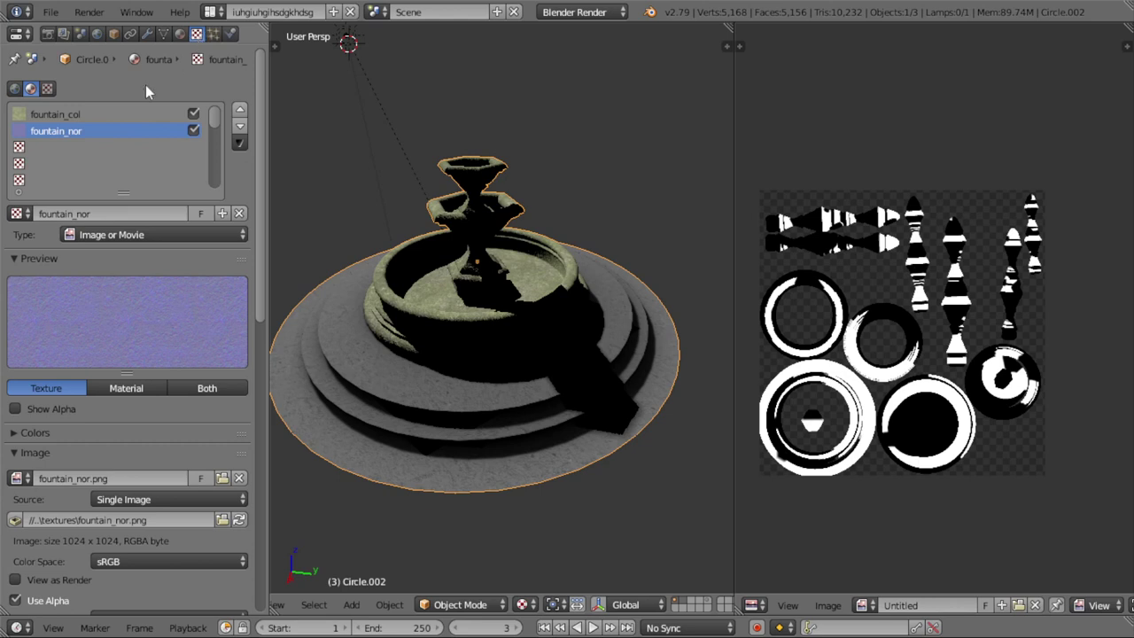
- Rename the ground material's baked shadow texture to 'Baked'
click(46, 146)
click(17, 213)
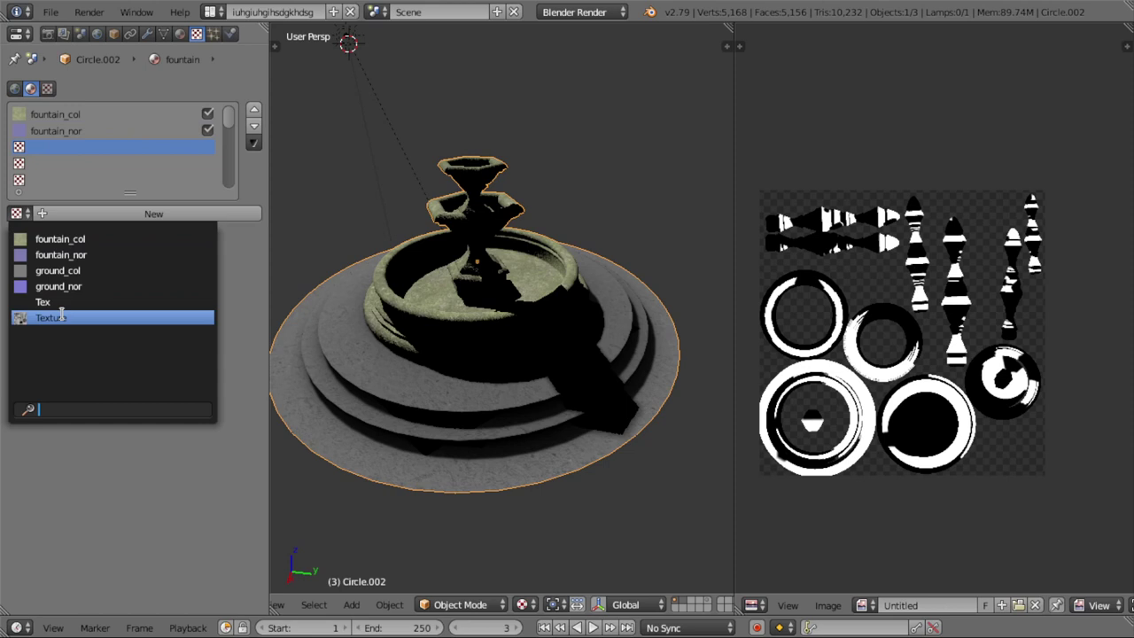
click(157, 57)
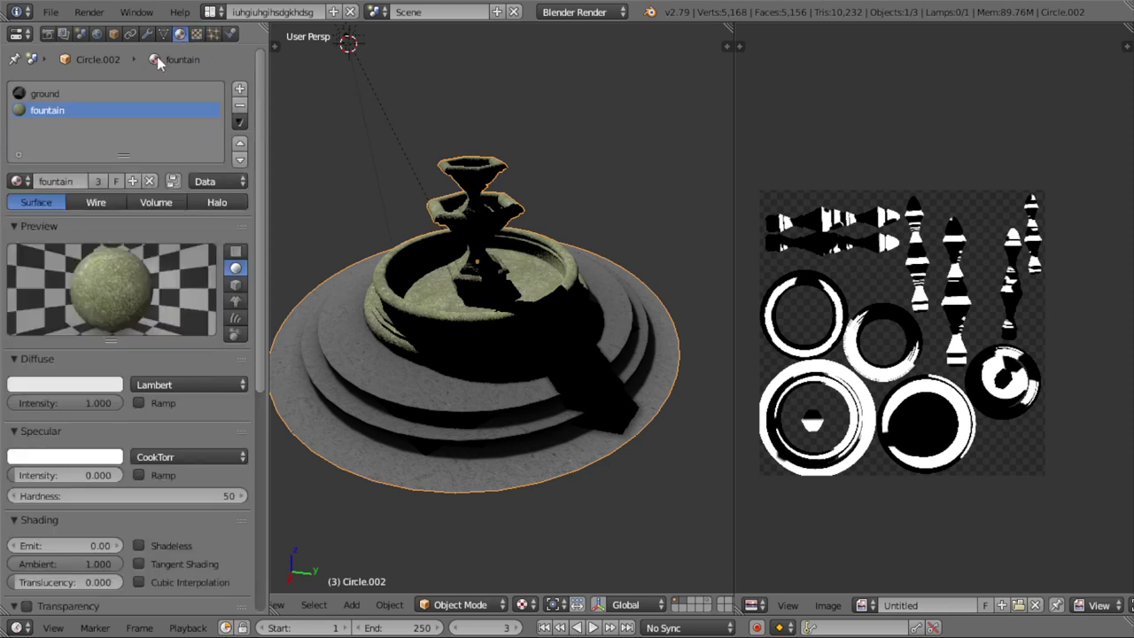
click(50, 94)
click(196, 34)
double_click(46, 148)
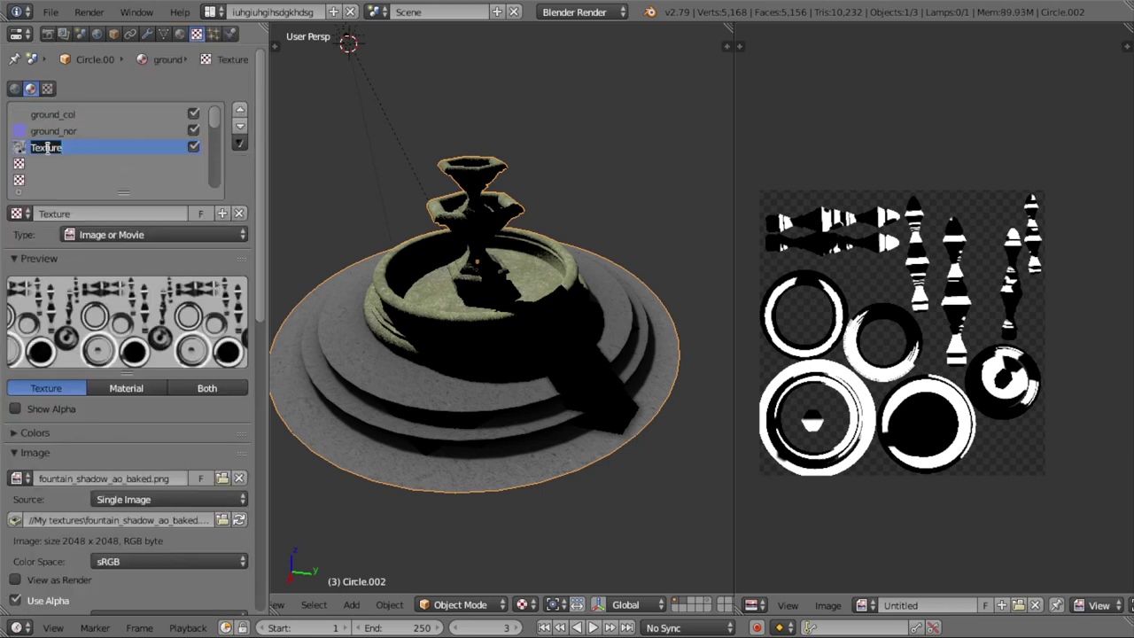
text(Baked)
key(Return)
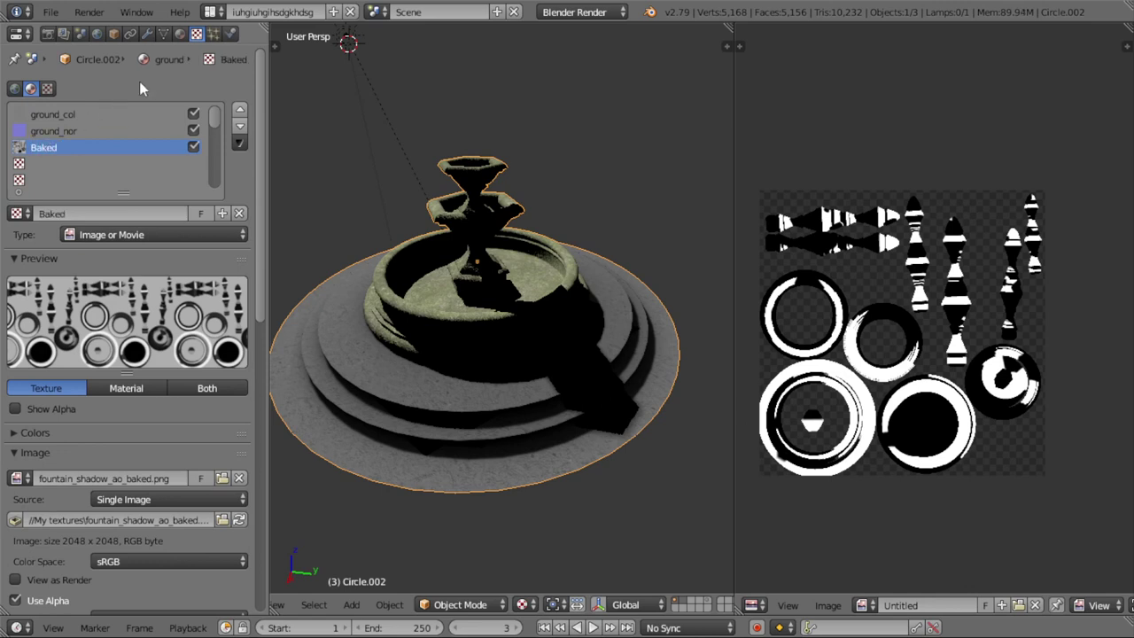
- Assign the existing Baked texture to an empty texture slot of the fountain material
click(180, 34)
click(49, 110)
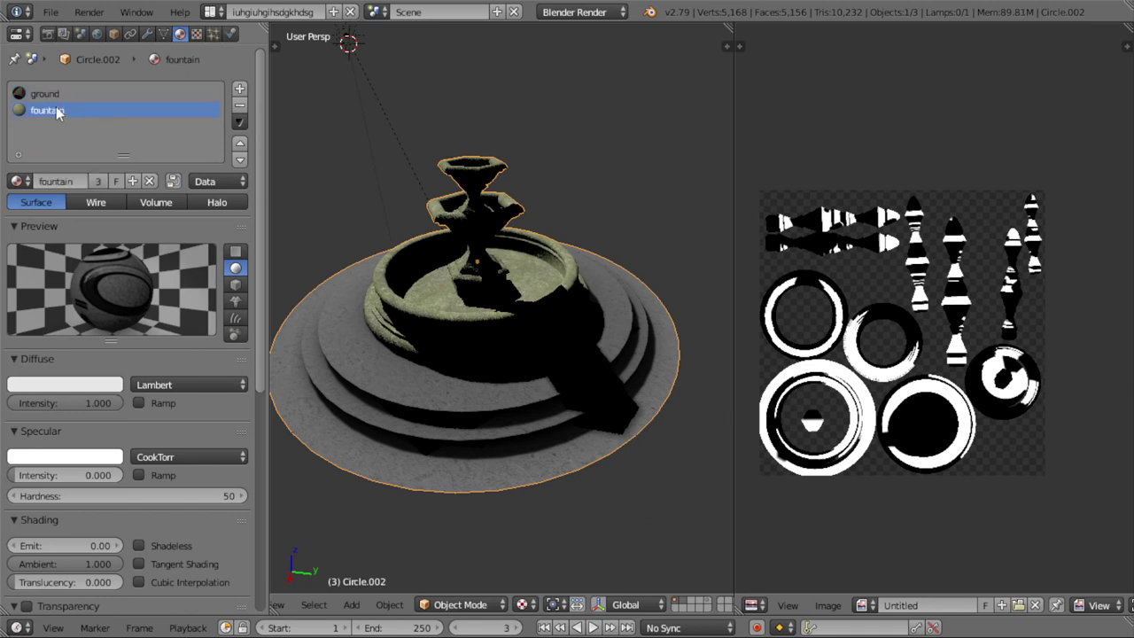
click(196, 34)
click(16, 213)
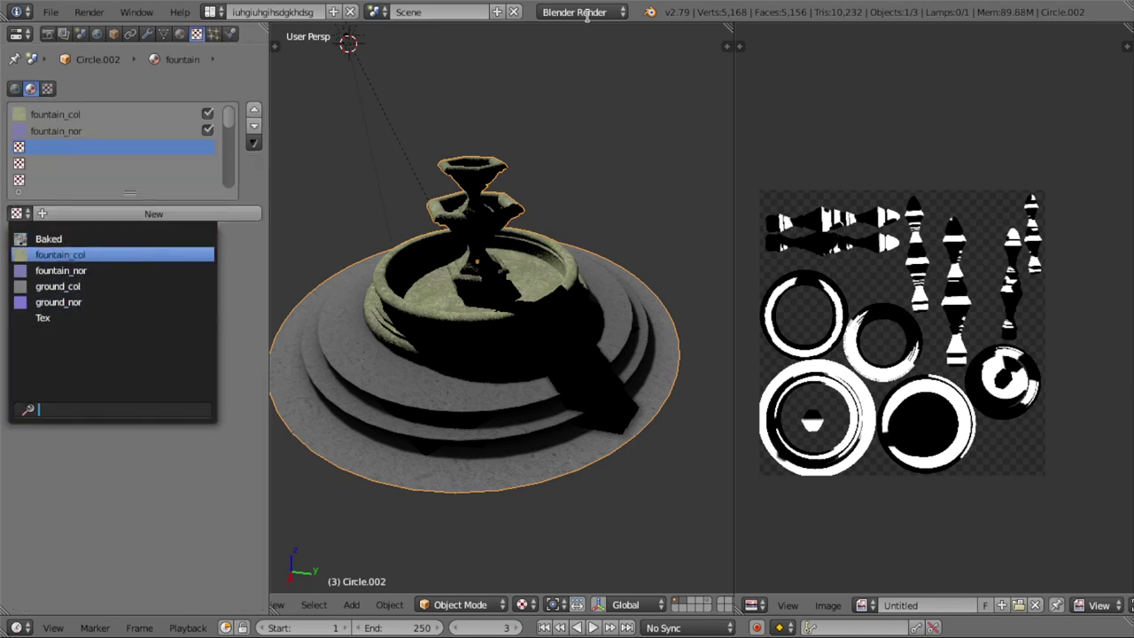
click(67, 240)
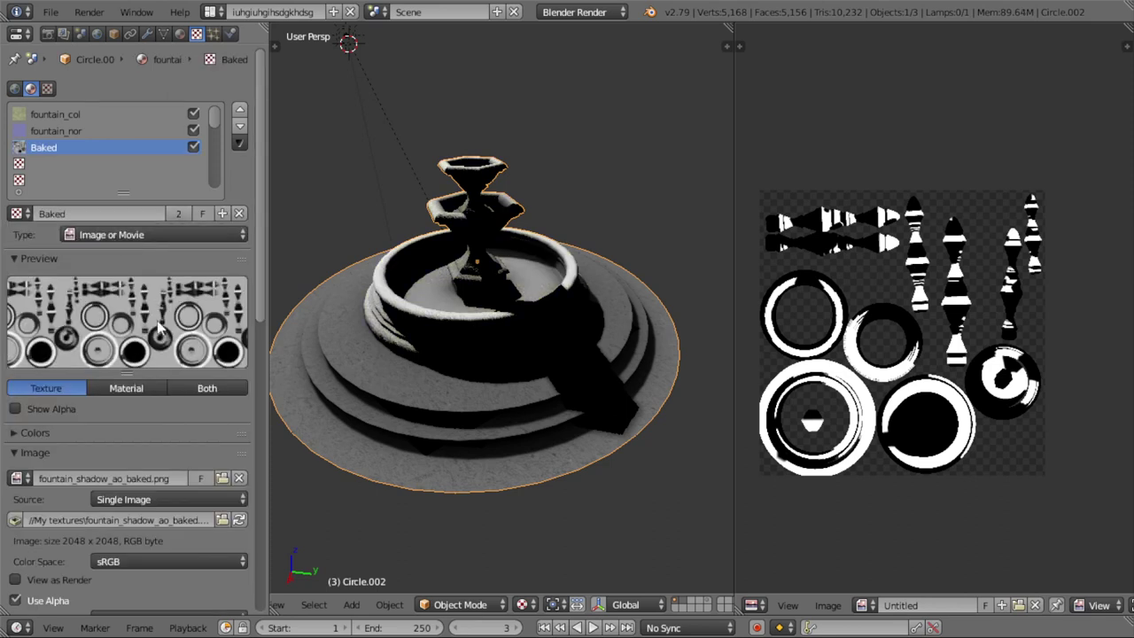
- Map the fountain's Baked texture through the baked_shadows UV map
scroll(159, 328, down, 4)
scroll(149, 443, down, 5)
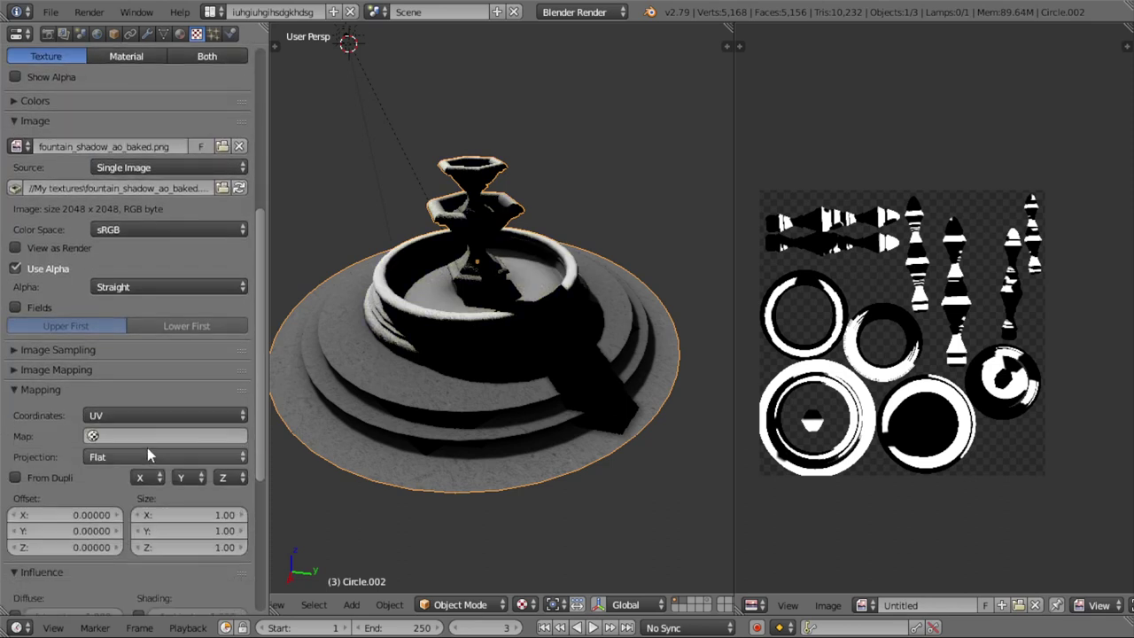
click(147, 436)
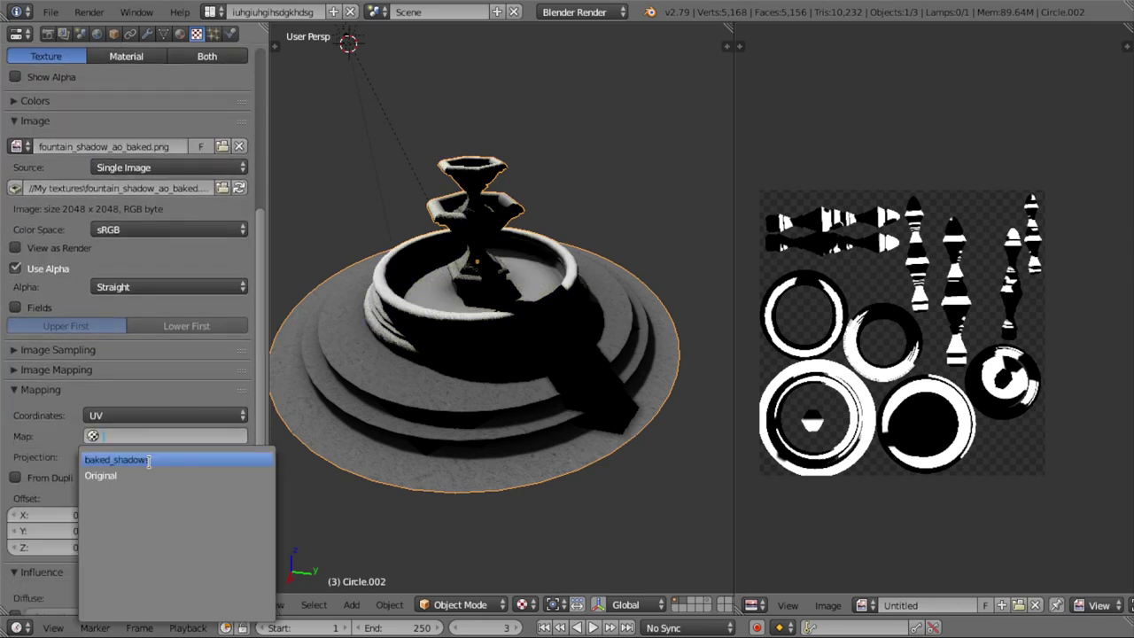
click(148, 461)
- Set the Baked texture's blend mode to Multiply and orbit to a top-down view to check
scroll(169, 383, up, 5)
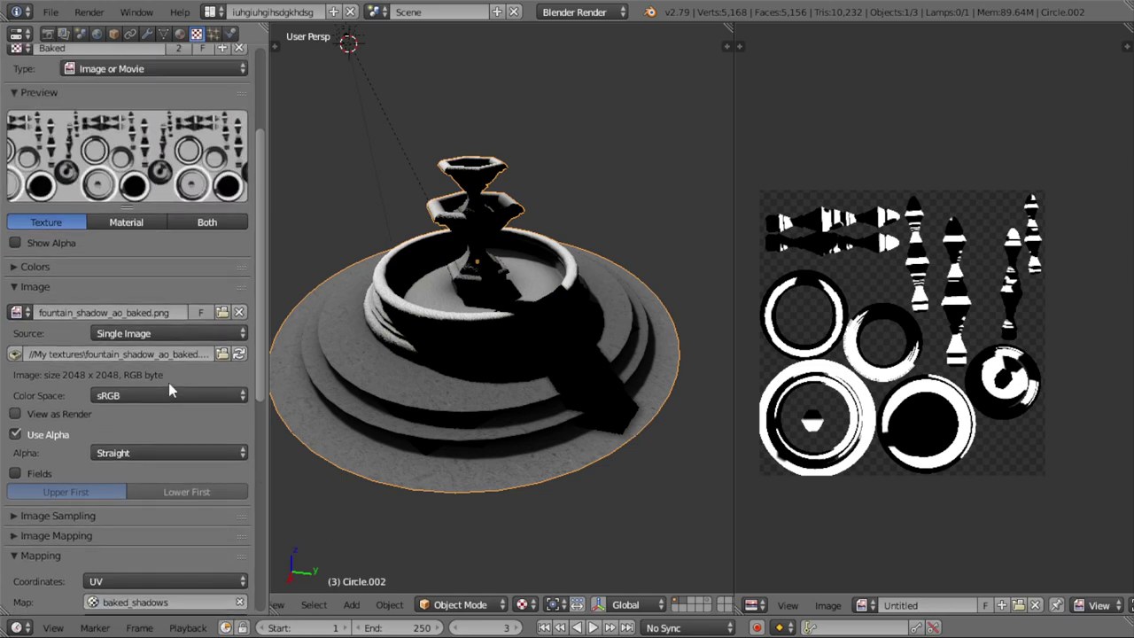
scroll(168, 382, down, 2)
scroll(168, 383, down, 4)
scroll(169, 383, down, 4)
scroll(142, 425, down, 2)
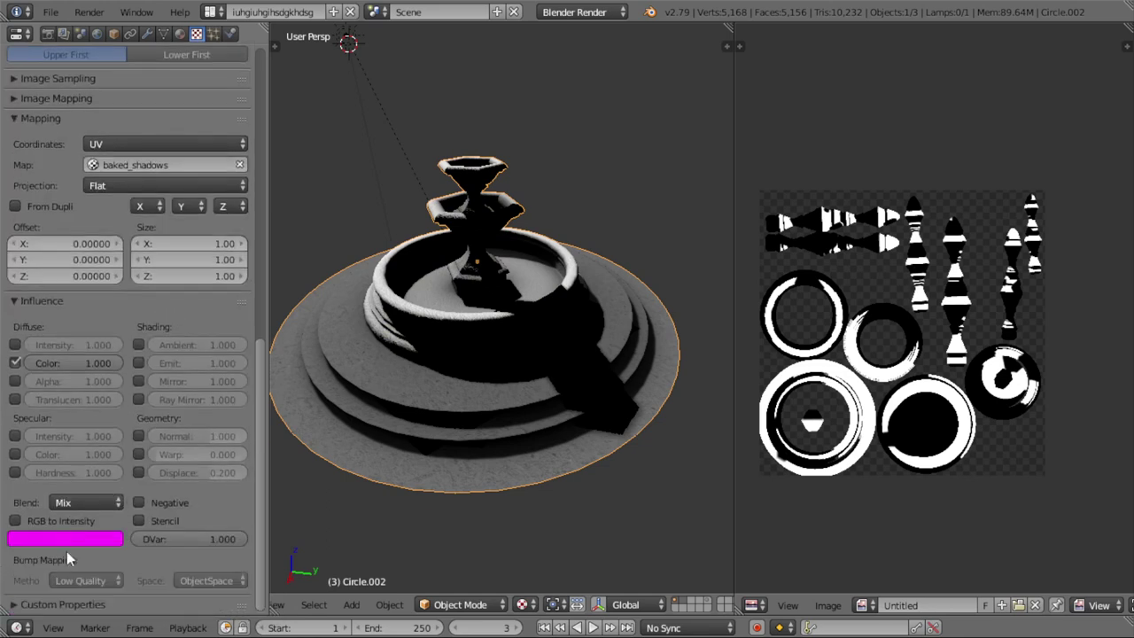
click(55, 502)
click(88, 429)
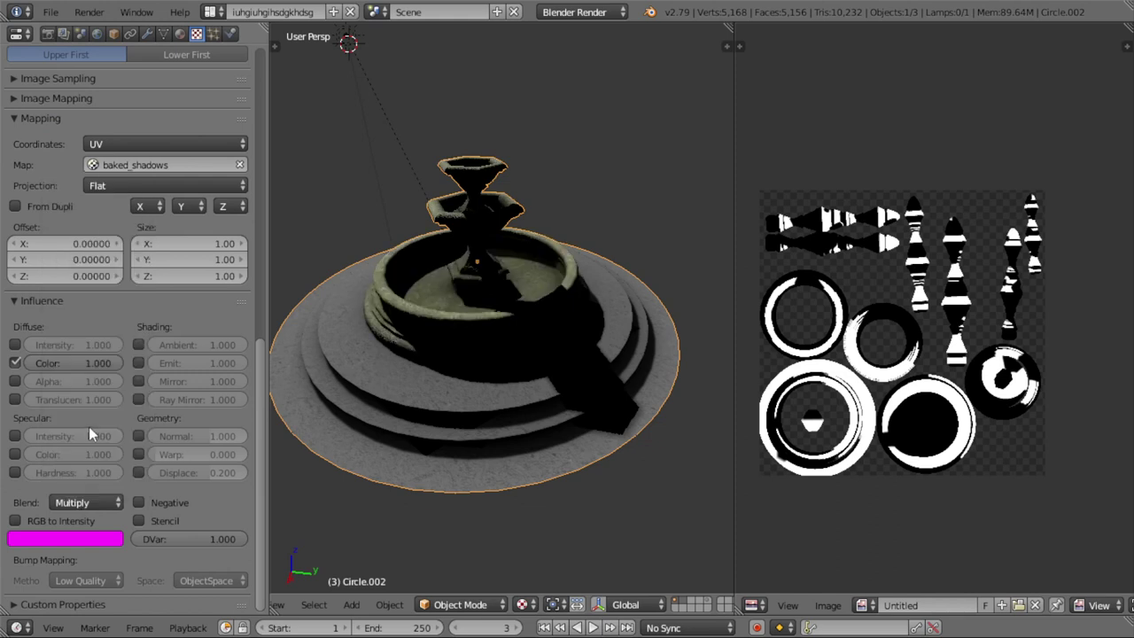
scroll(625, 294, down, 5)
mouse_move(626, 294)
middle_down()
mouse_move(538, 304)
mouse_move(558, 292)
mouse_move(538, 261)
mouse_move(564, 362)
mouse_move(681, 341)
mouse_move(665, 307)
mouse_move(488, 262)
mouse_move(549, 376)
mouse_move(530, 323)
mouse_move(535, 374)
mouse_move(254, 276)
middle_up()
scroll(581, 332, up, 4)
scroll(178, 270, up, 4)
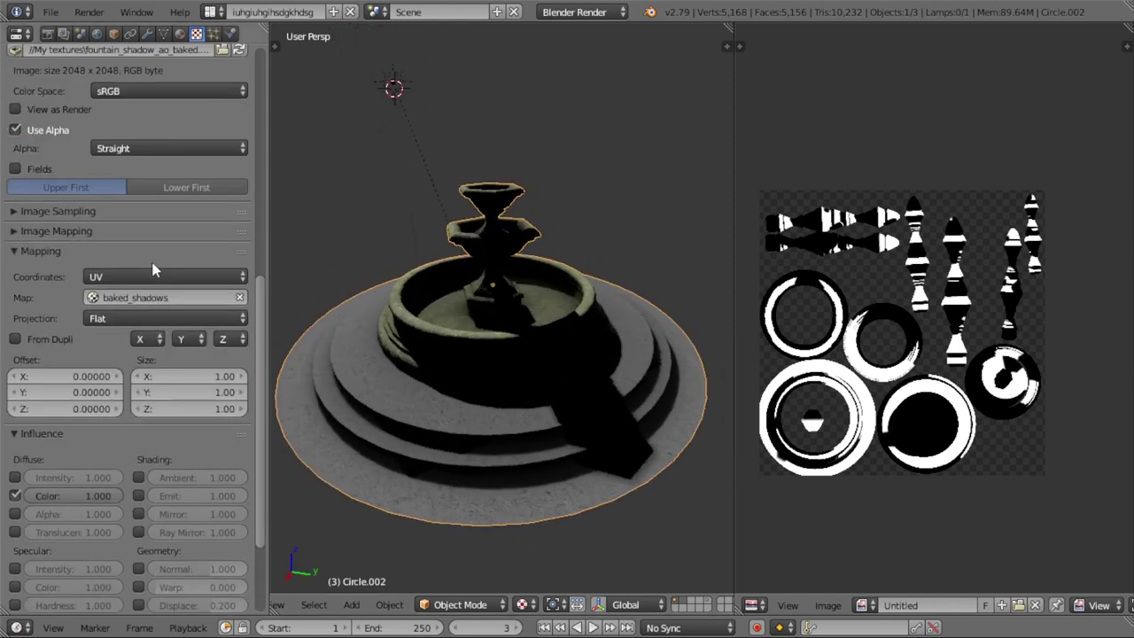
scroll(178, 266, up, 5)
- Select the sun lamp and make the layer holding the second sun visible
right_click(394, 86)
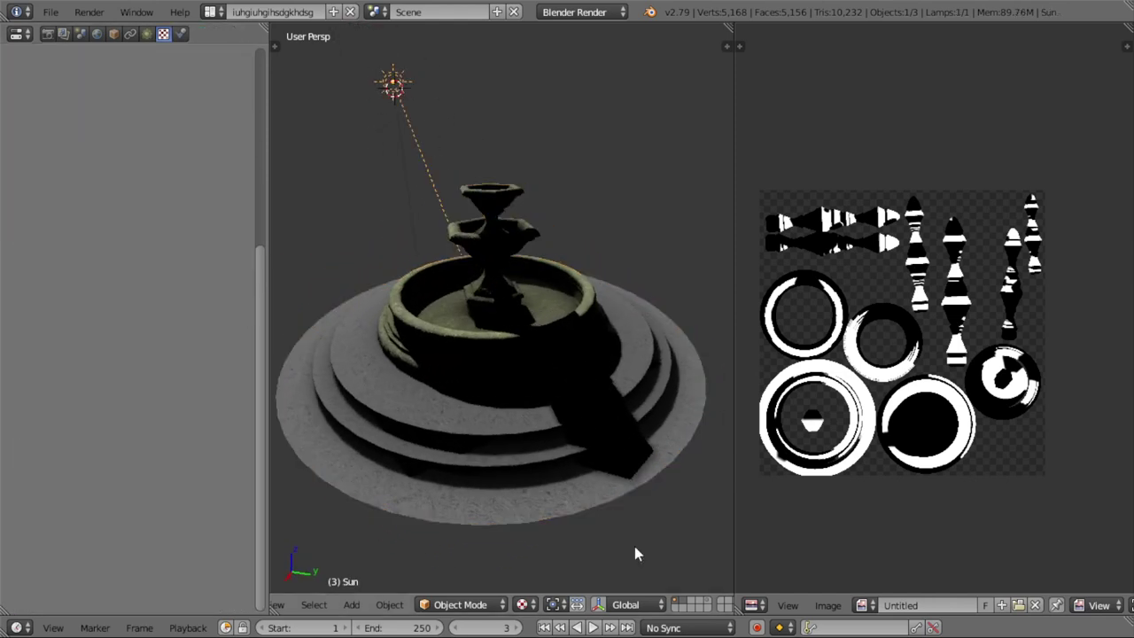
shift+click(710, 602)
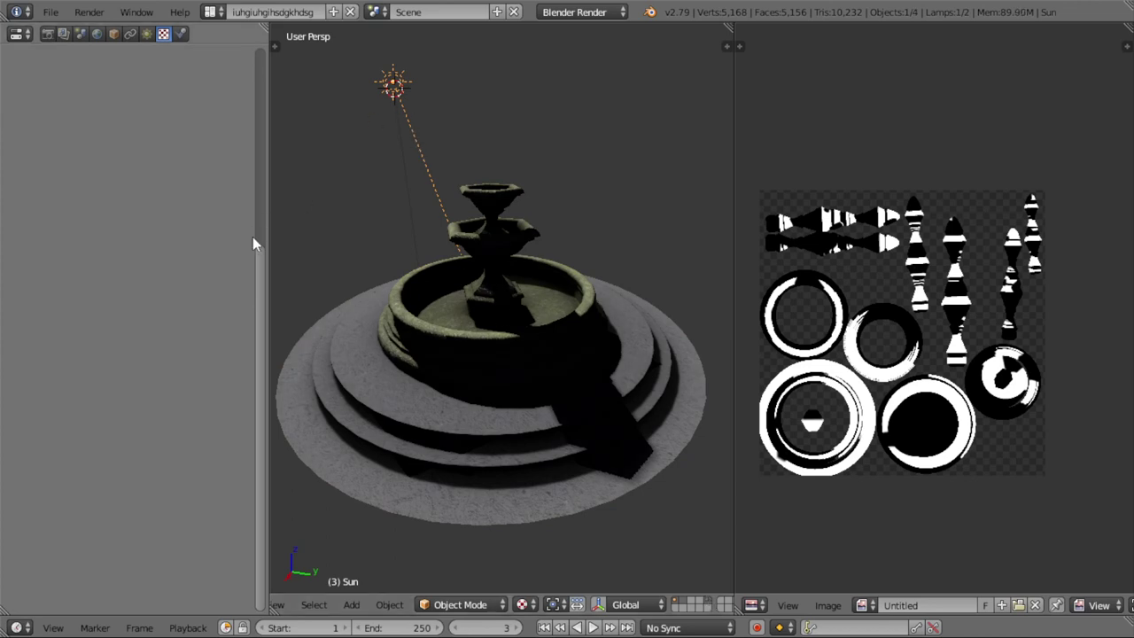
click(150, 33)
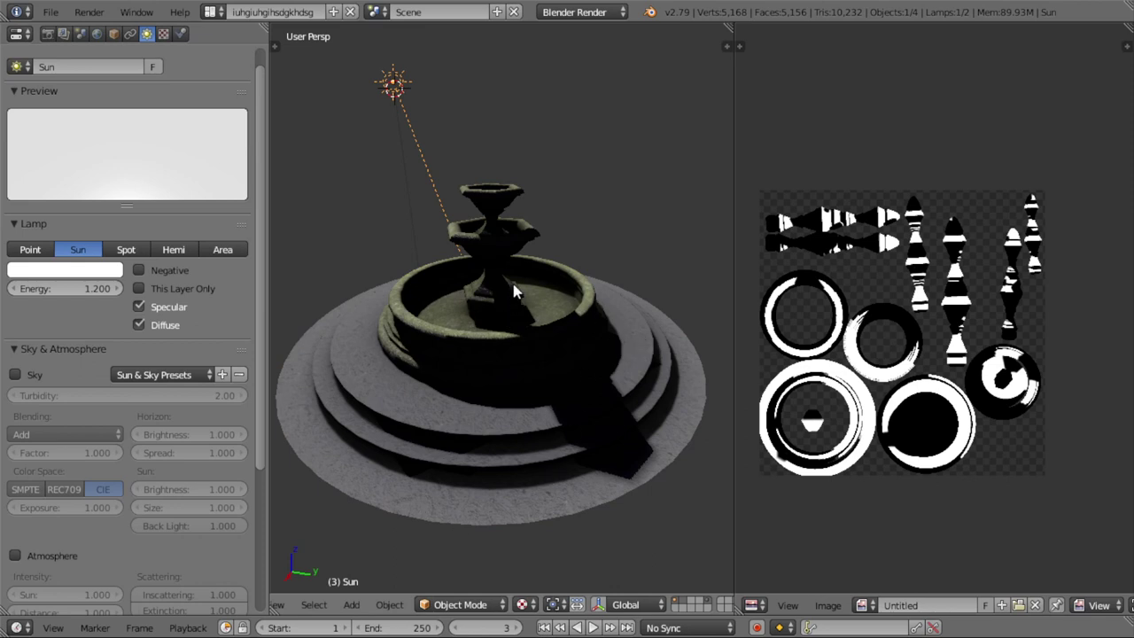
- Set the sun's energy to 2.000, give it a slightly warm colour, and play the animation
click(78, 287)
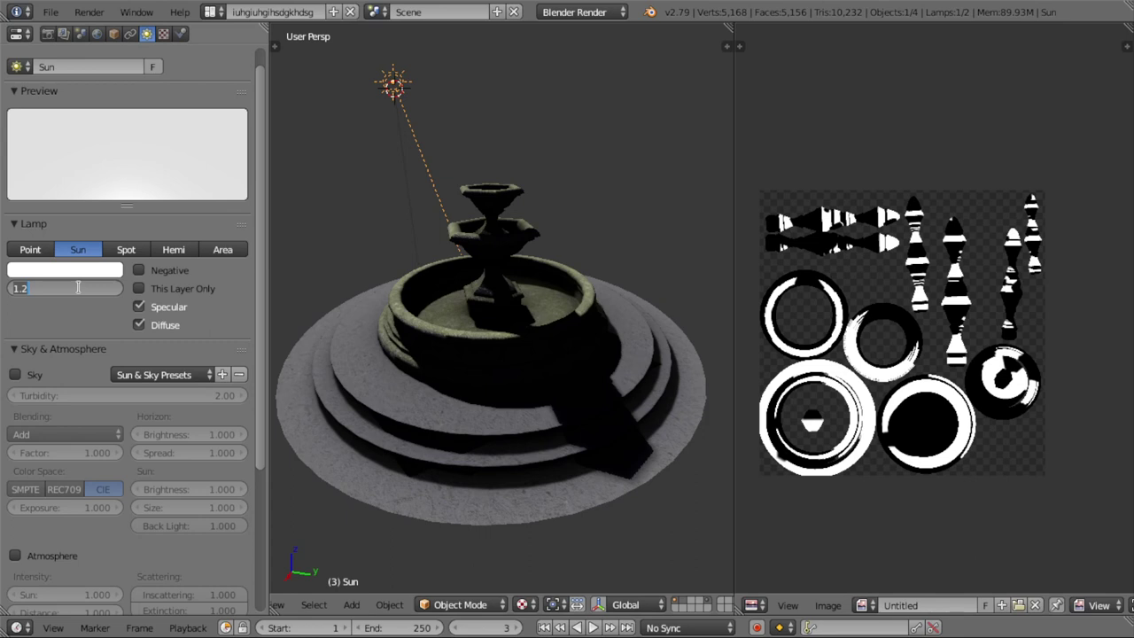
text(3)
text(5)
key(Return)
click(80, 287)
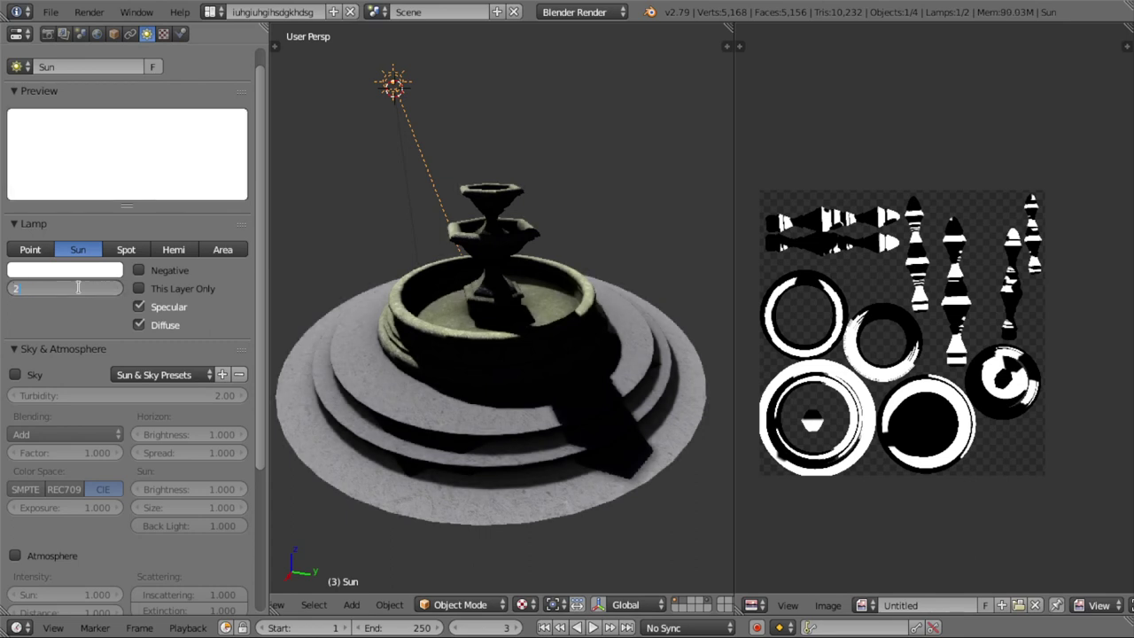
text(2)
key(Return)
click(103, 269)
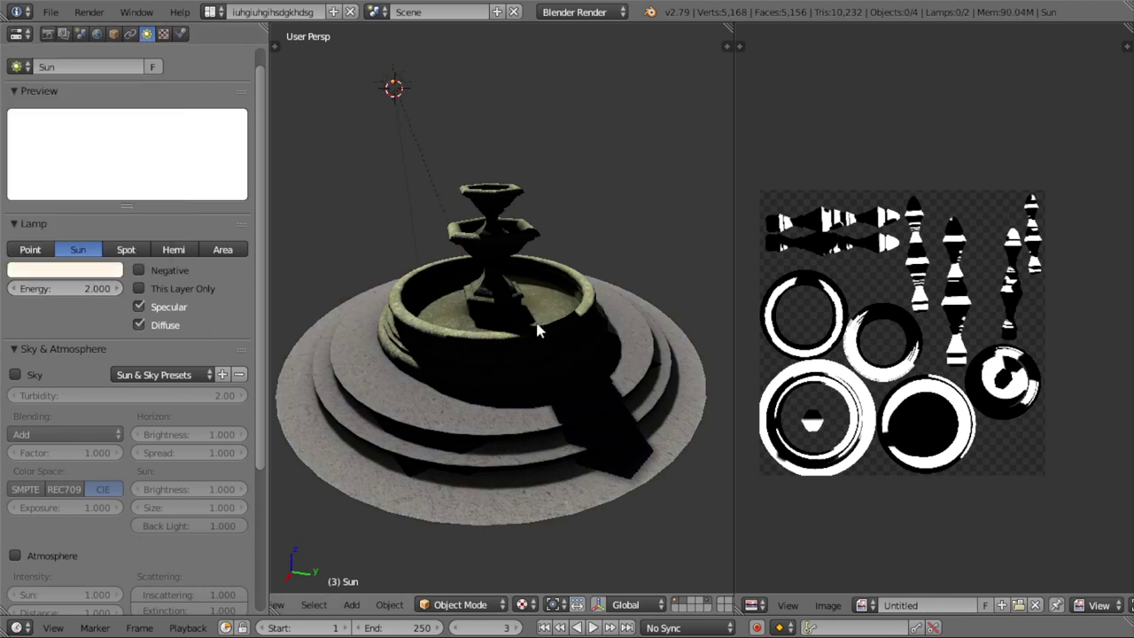
key(alt+a)
key(Escape)
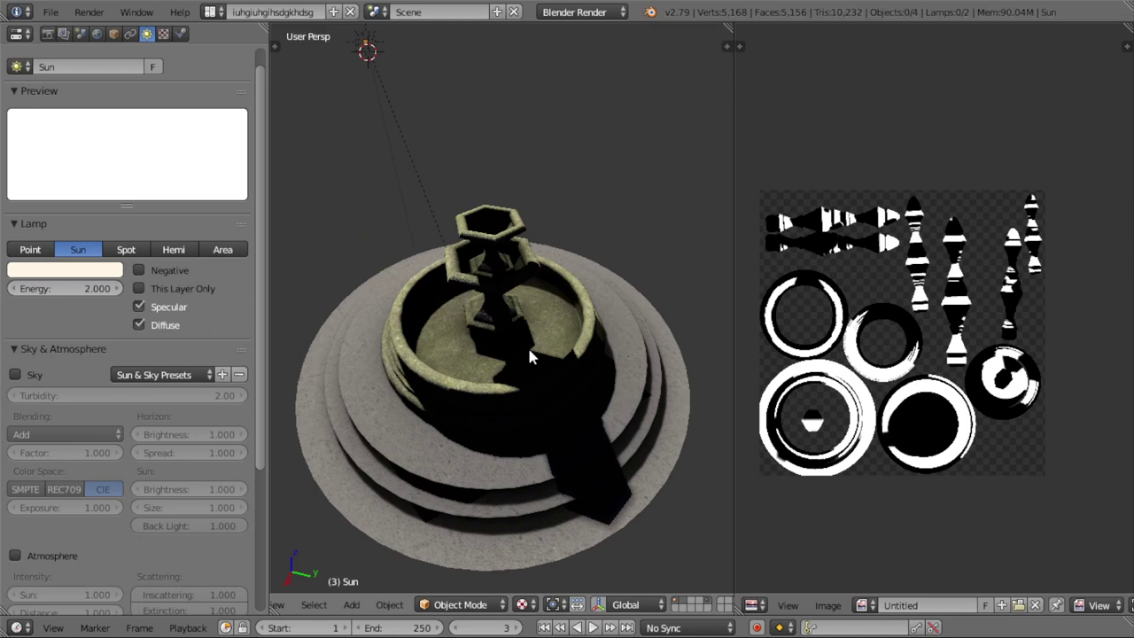
mouse_move(550, 263)
middle_down()
mouse_move(525, 395)
mouse_move(565, 354)
middle_up()
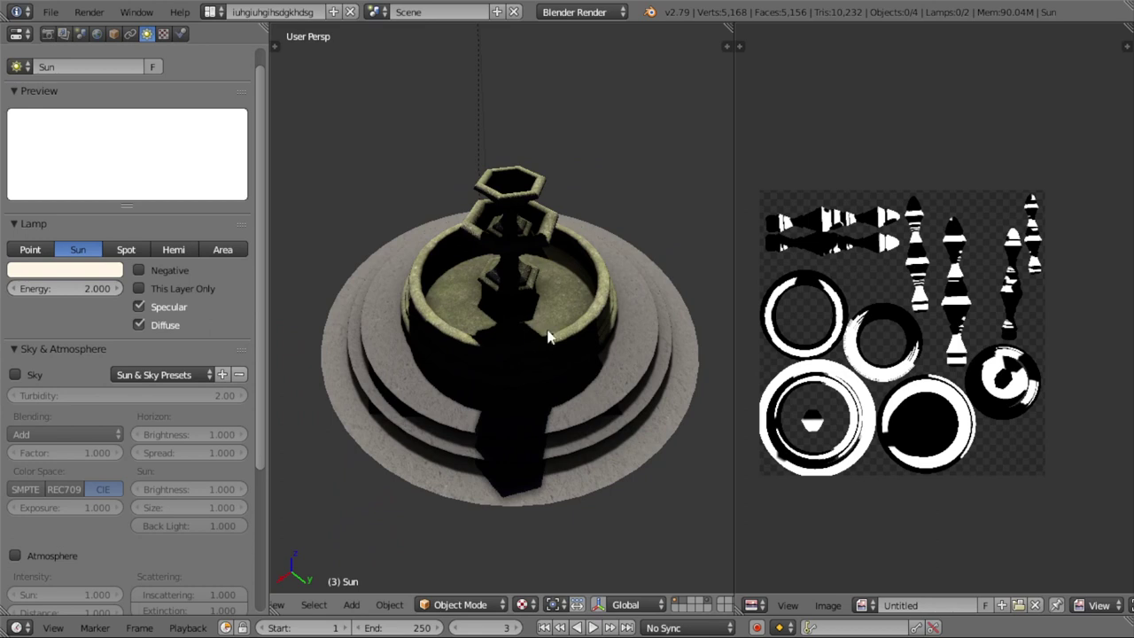
middle_drag(549, 331, 588, 266)
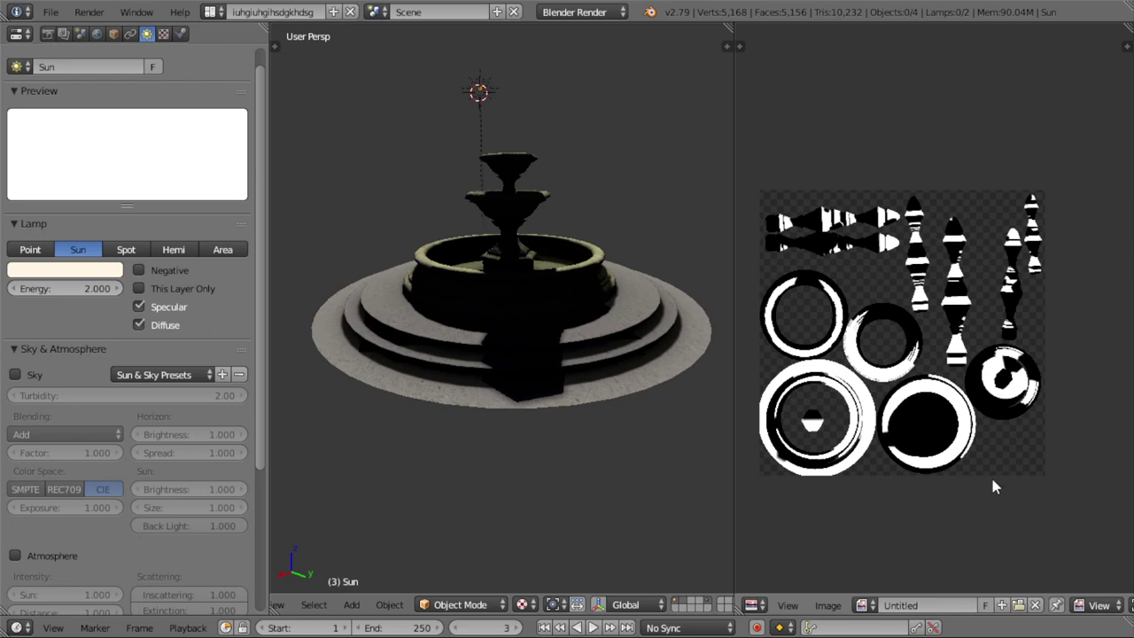
- Review the fountain's Baked texture mapping on baked_shadows and widen the baked image view
scroll(196, 262, up, 1)
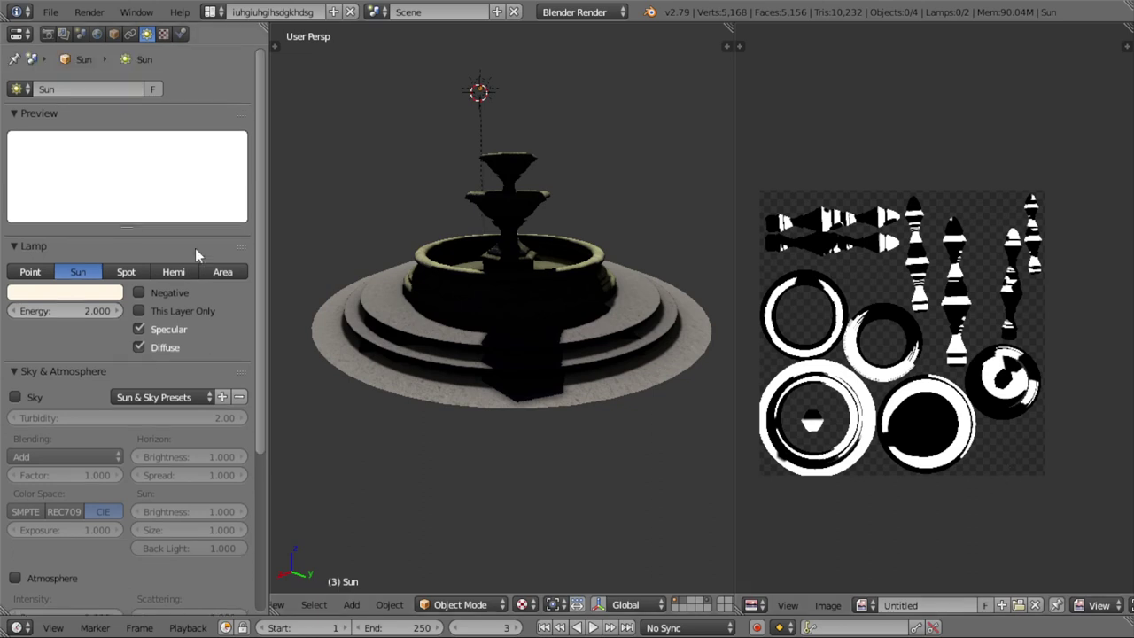
click(163, 33)
right_click(473, 282)
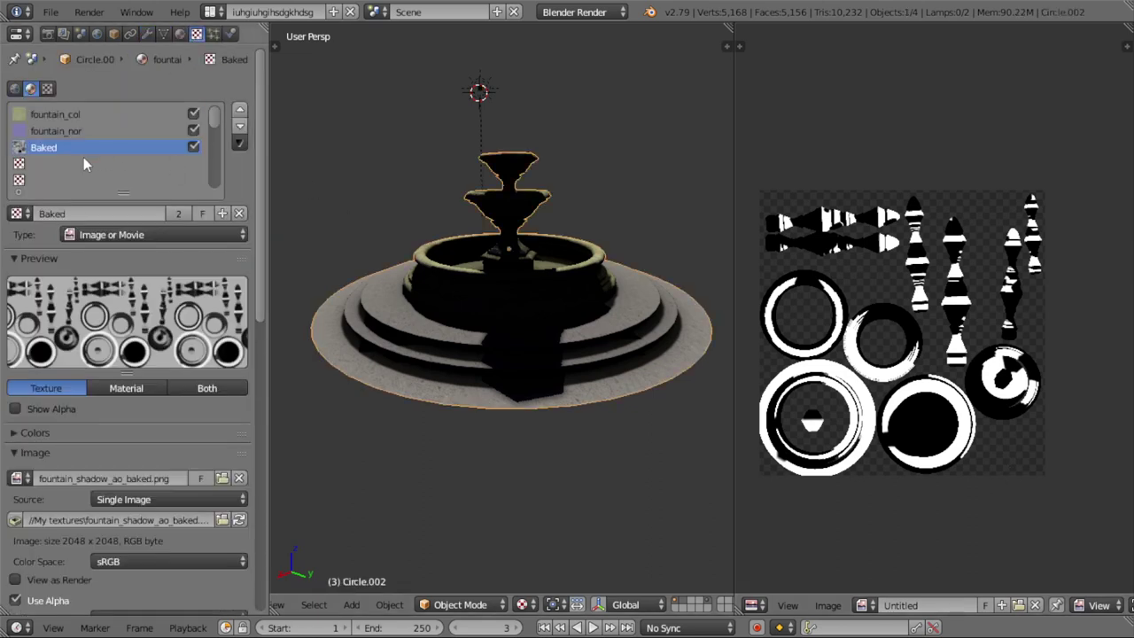
scroll(152, 391, down, 3)
scroll(154, 402, down, 4)
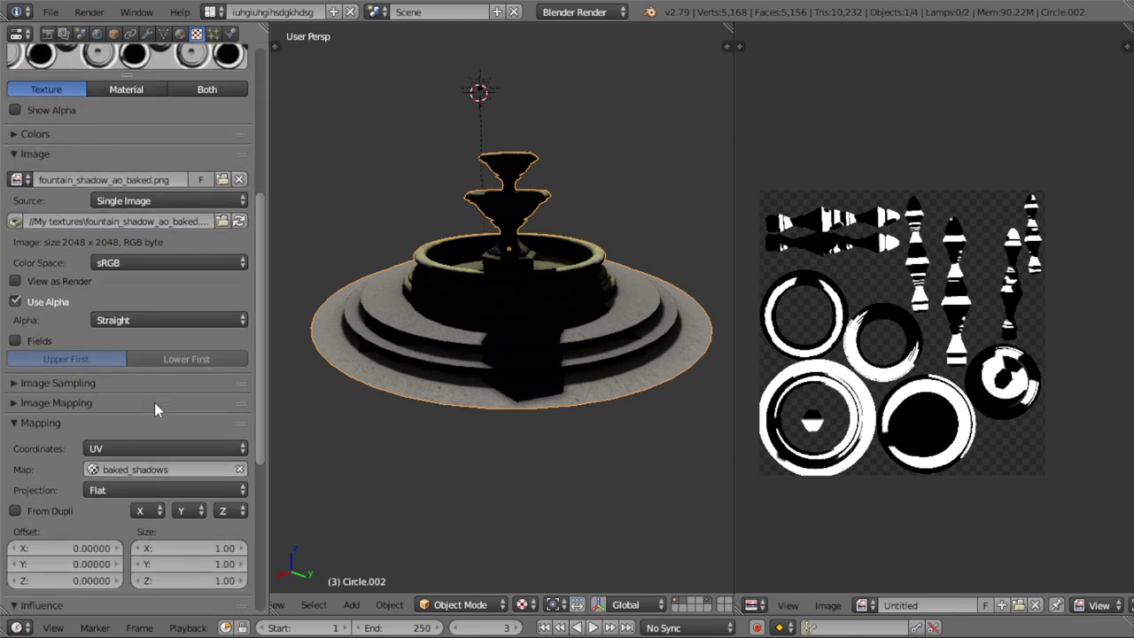
scroll(155, 402, down, 5)
scroll(154, 402, down, 4)
scroll(155, 402, up, 4)
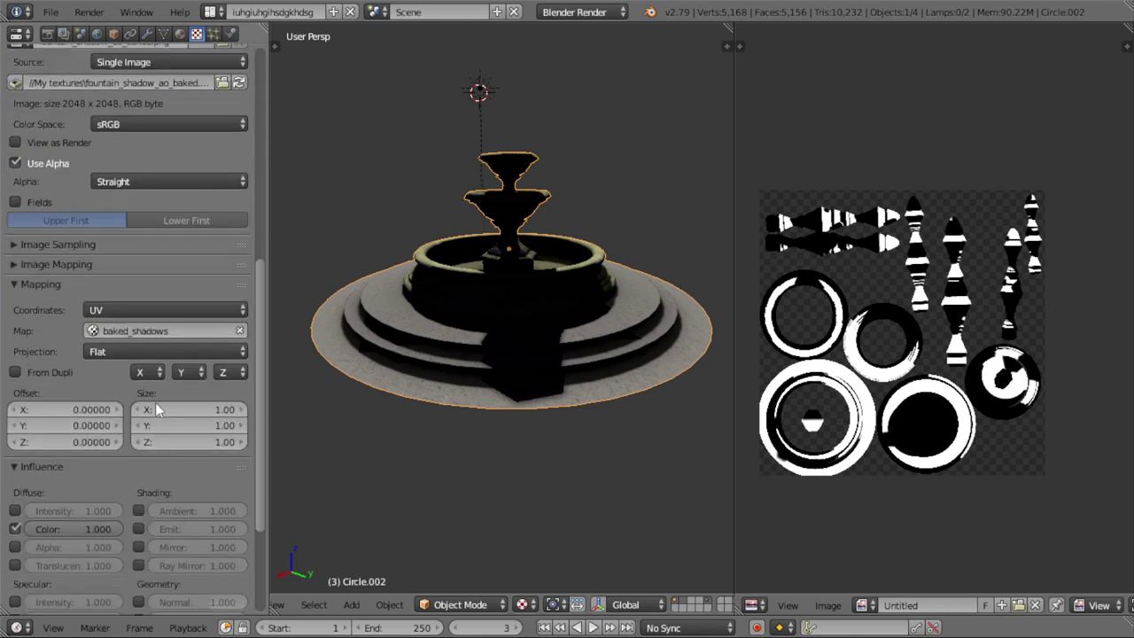
scroll(155, 403, up, 6)
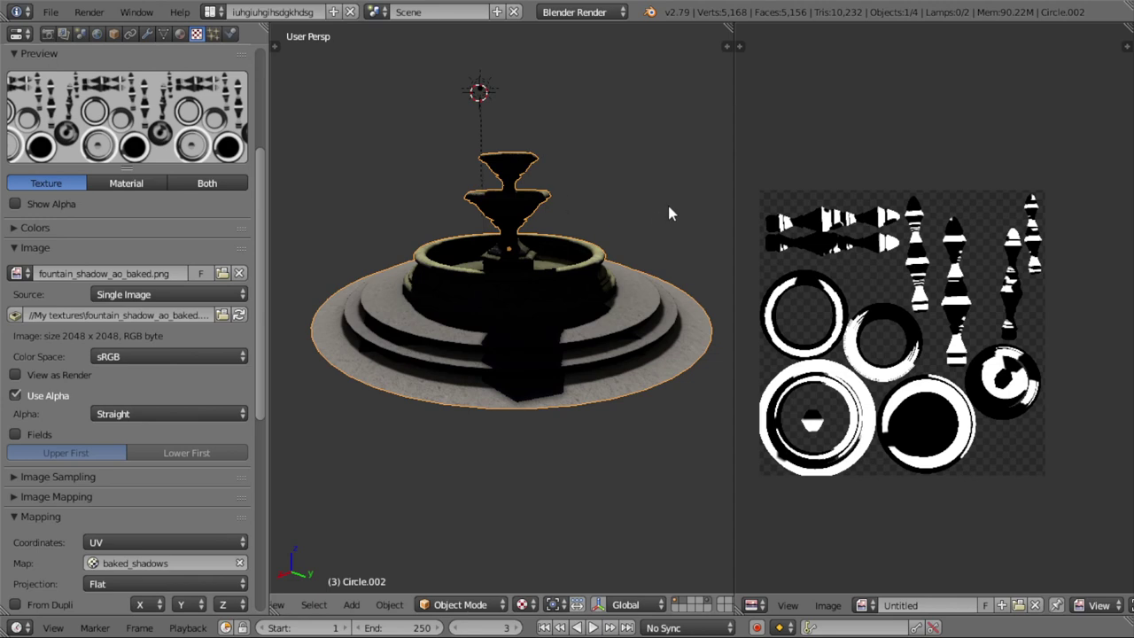
click(727, 259)
drag(734, 258, 671, 255)
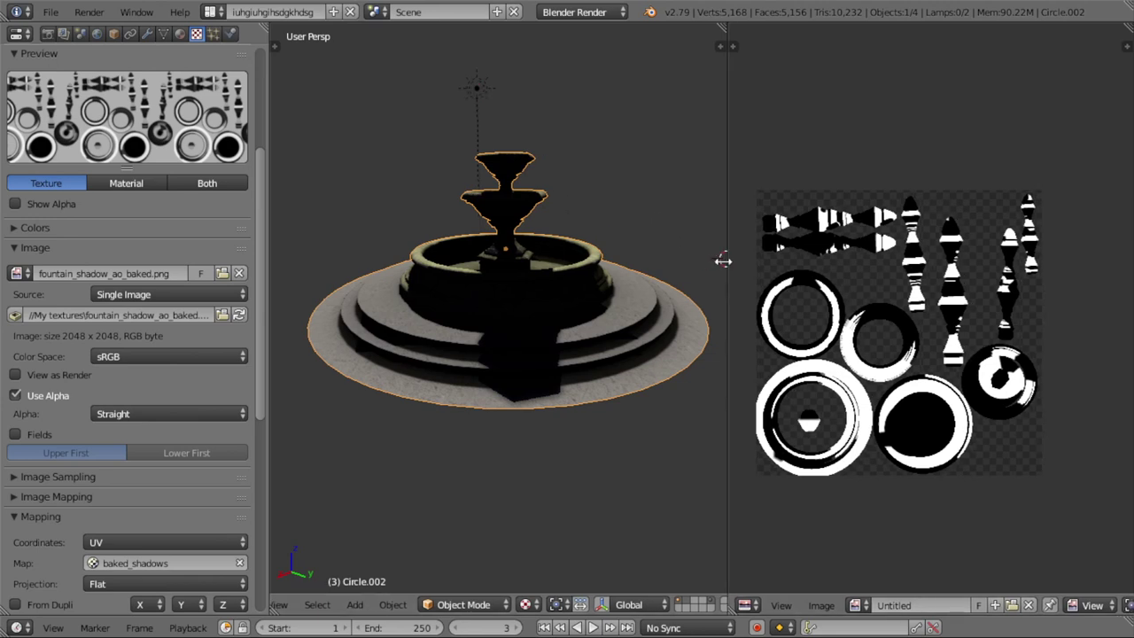